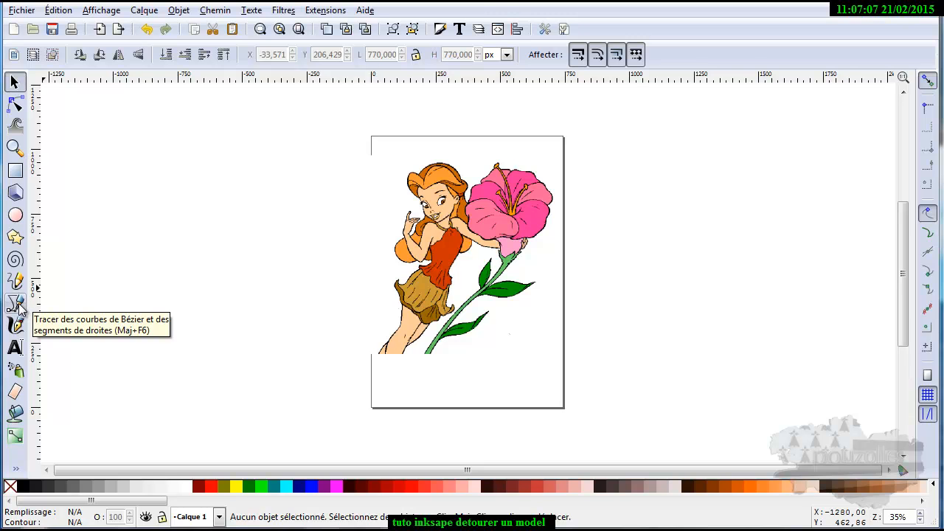
Step: Choose the Bézier curve tool and display the layers list
left_click(16, 305)
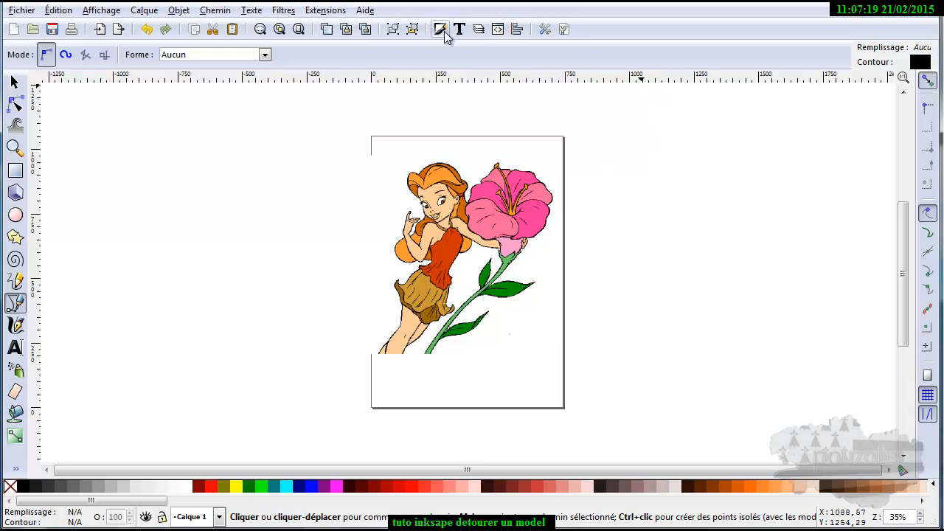
left_click(479, 30)
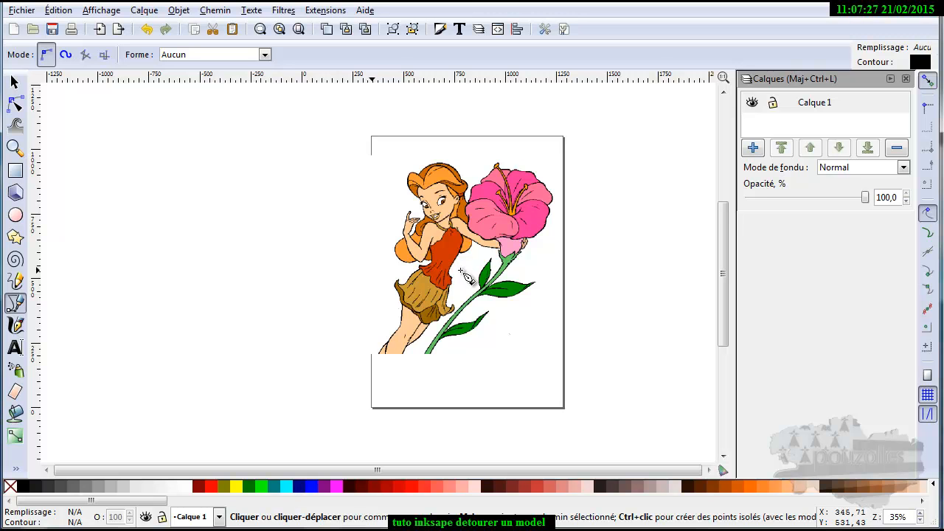
Step: Examine the fairy and flower drawing closely, from the hair and petals down to the legs and stem
scroll(464, 274, "up", 3)
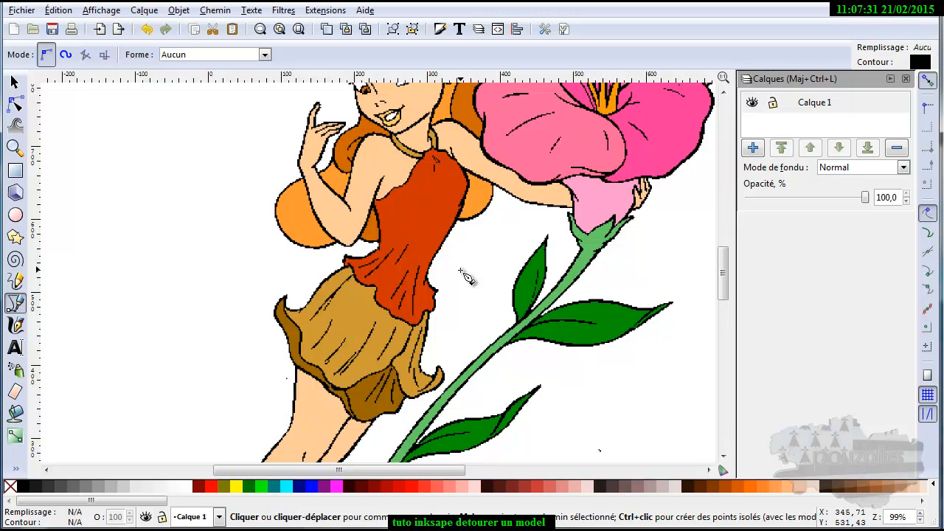
scroll(464, 274, "down", 1)
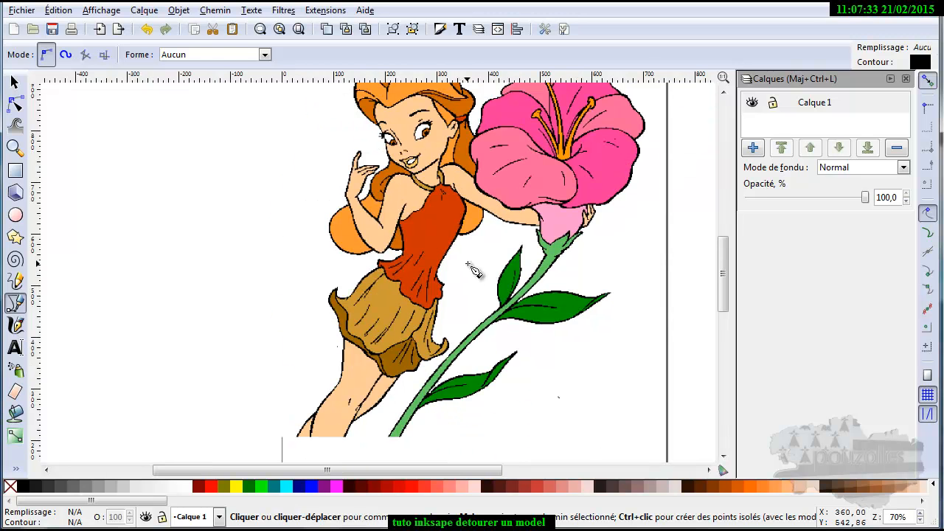
mouse_move(468, 263)
left_mouse_down()
mouse_move(453, 284)
mouse_move(356, 320)
mouse_move(447, 263)
mouse_move(436, 327)
mouse_move(352, 332)
mouse_move(440, 331)
mouse_move(398, 337)
left_mouse_up()
scroll(398, 337, "down", 6)
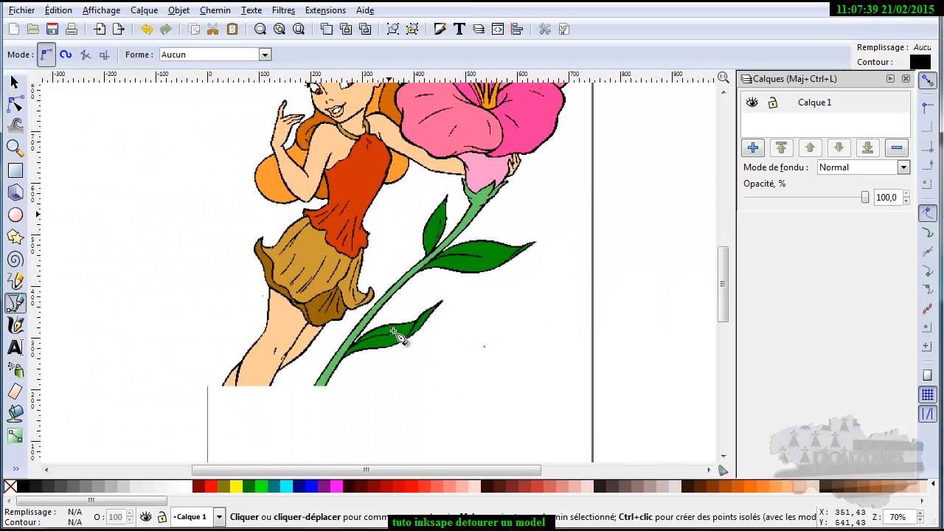
scroll(396, 331, "up", 4)
scroll(396, 331, "up", 3)
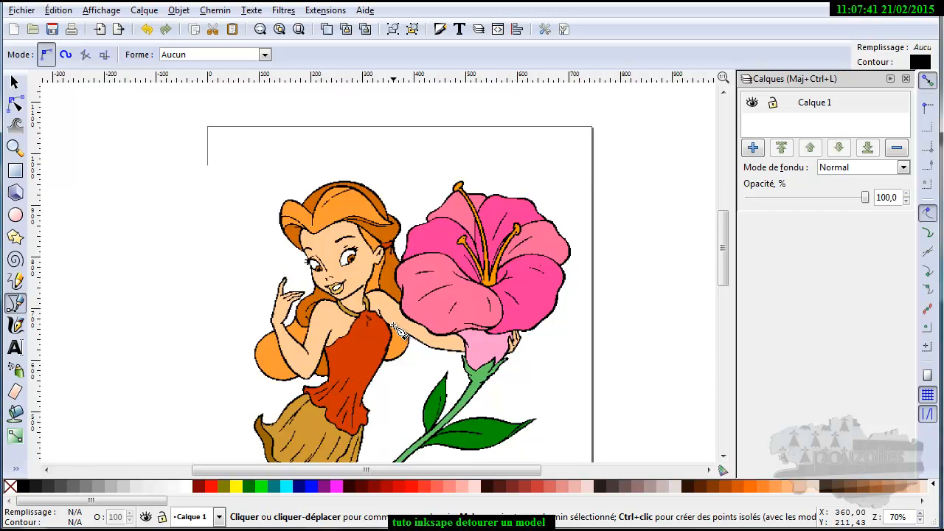
scroll(396, 331, "down", 5)
scroll(396, 331, "up", 2)
scroll(398, 332, "down", 2)
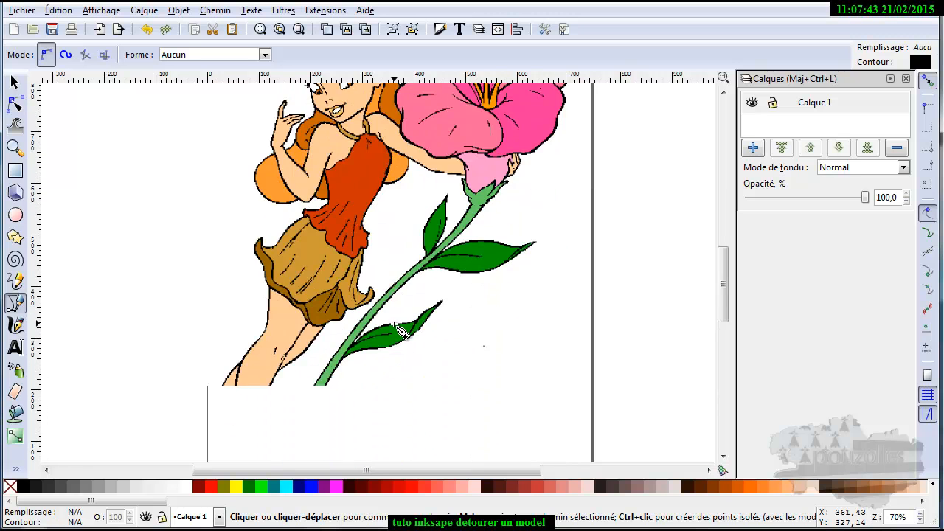
scroll(398, 331, "up", 1)
scroll(398, 331, "down", 2)
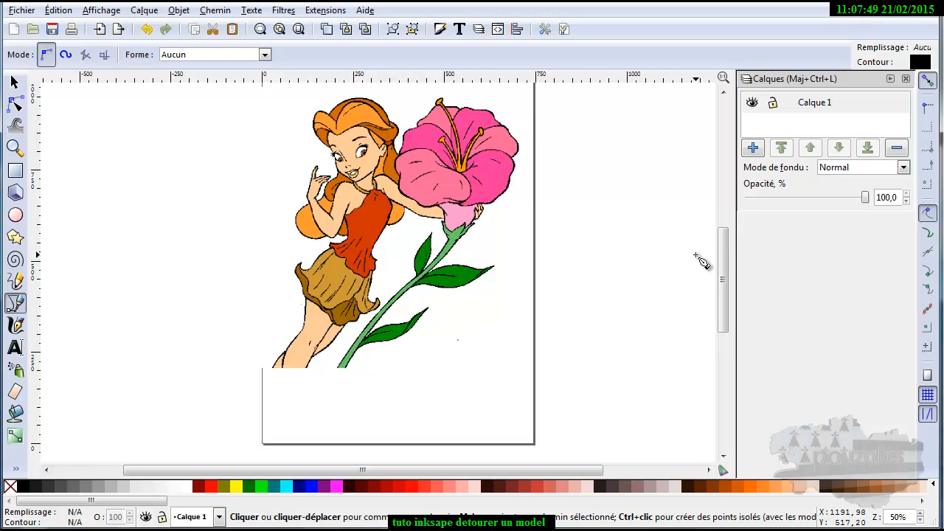
Step: Rename the layer Calque 1 as img
double_click(857, 103)
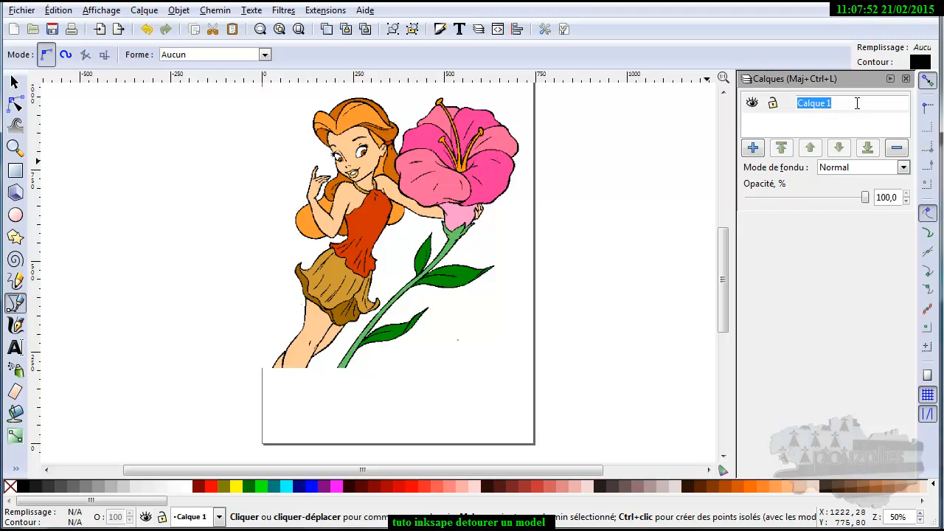
left_click(790, 108)
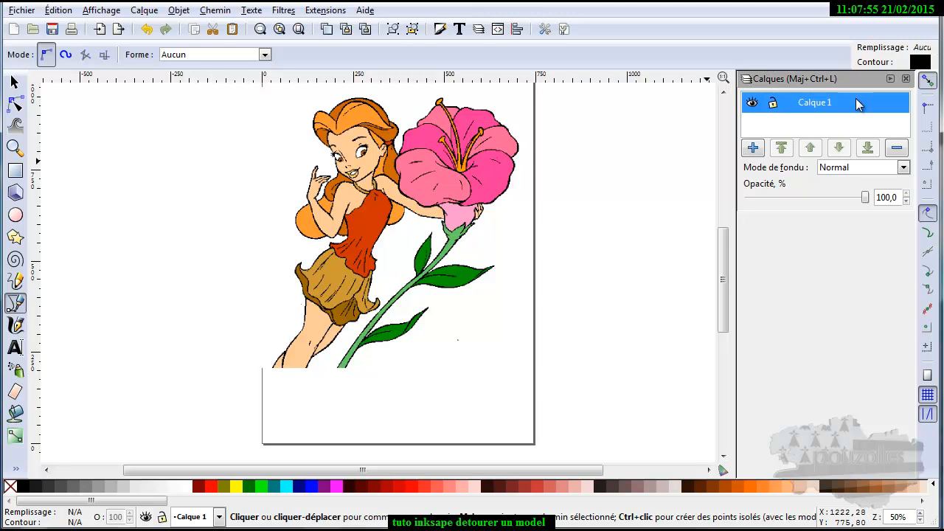
left_click(818, 105)
left_click(818, 104)
left_click_drag(839, 105, 797, 107)
type("img")
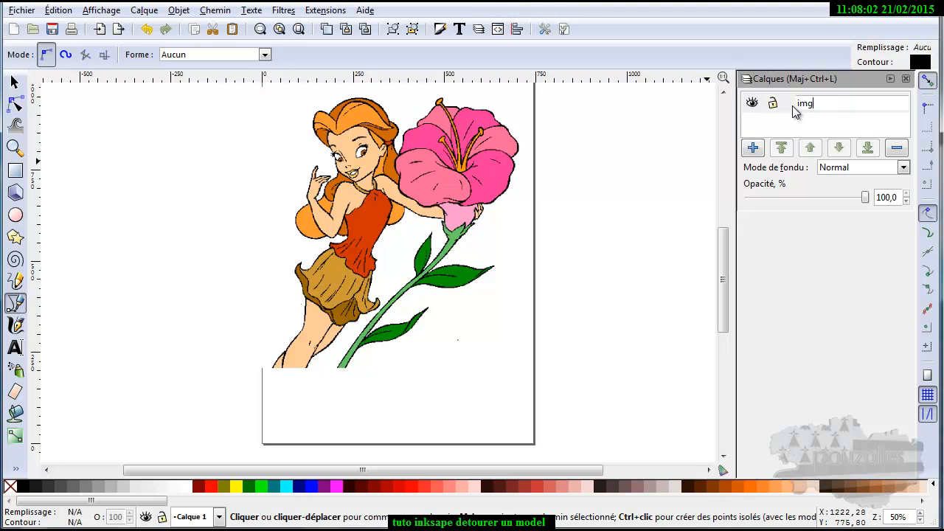
key("Return")
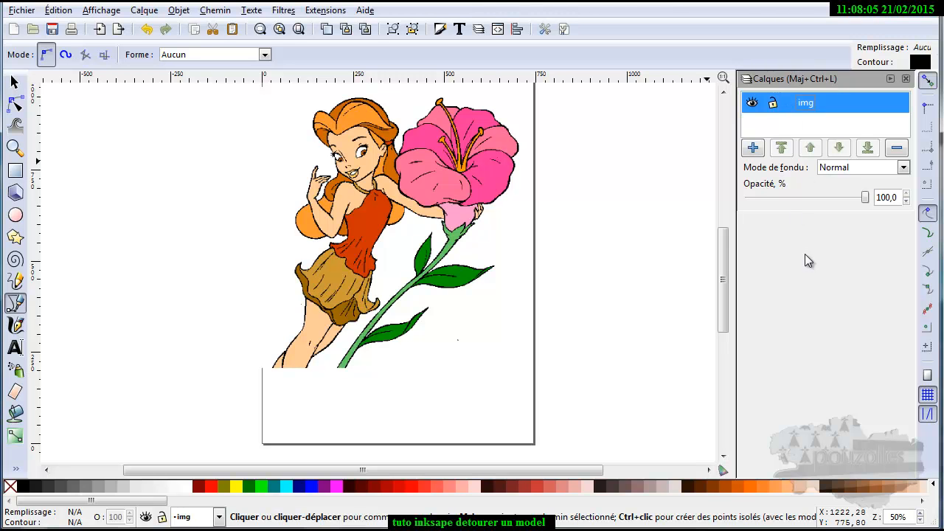
Step: Set the img layer's opacity to 50% and lock the layer
left_click(852, 199)
left_click_drag(850, 200, 804, 201)
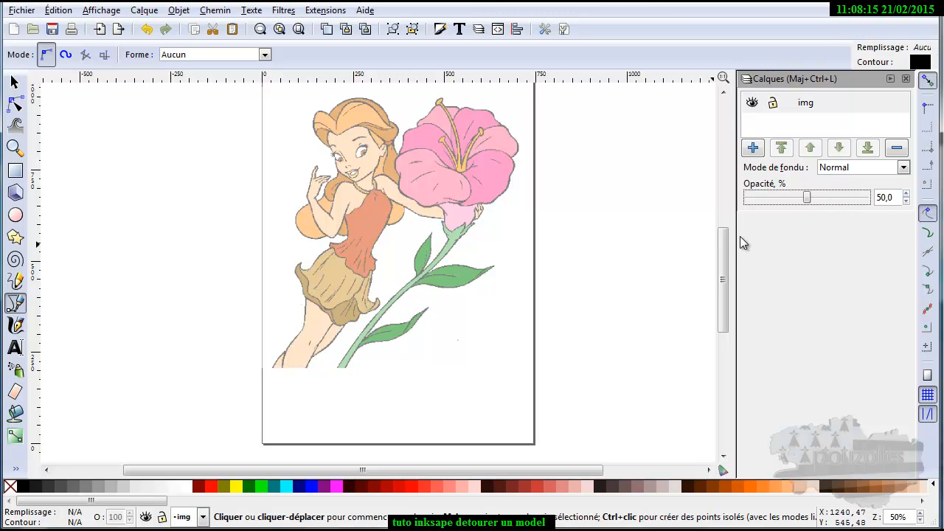
left_click(775, 105)
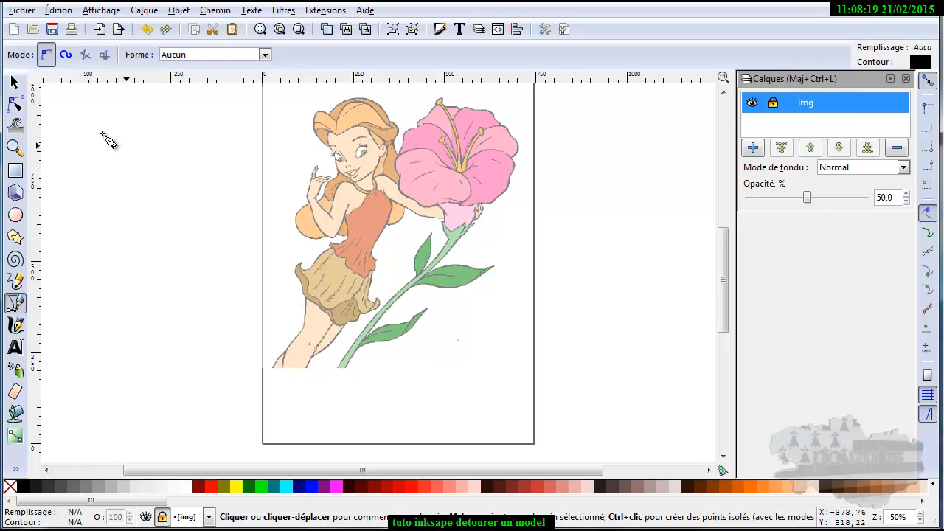
Step: Try to move the fairy image while its layer is locked
left_click(15, 82)
left_click_drag(353, 180, 445, 253)
left_click_drag(466, 178, 332, 248)
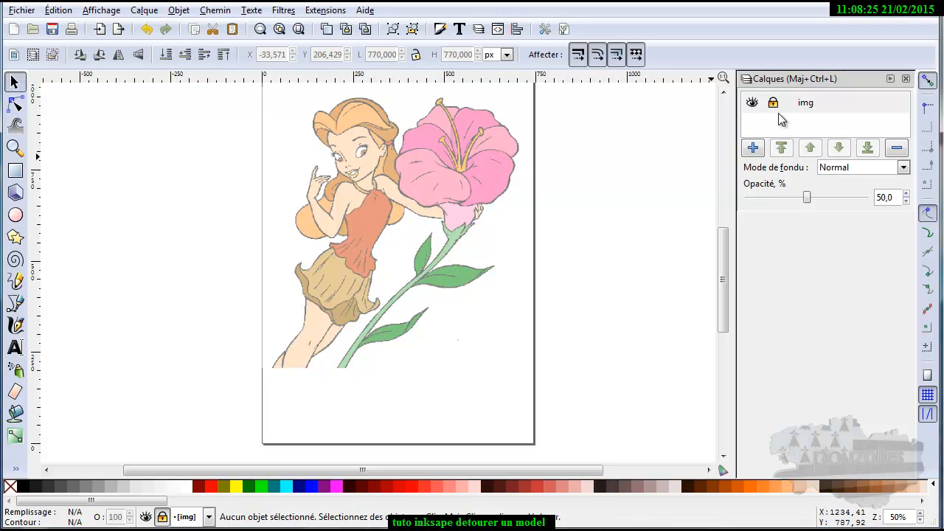
Step: Add an unlocked layer named Calque above the img layer and make it the current layer
left_click(753, 148)
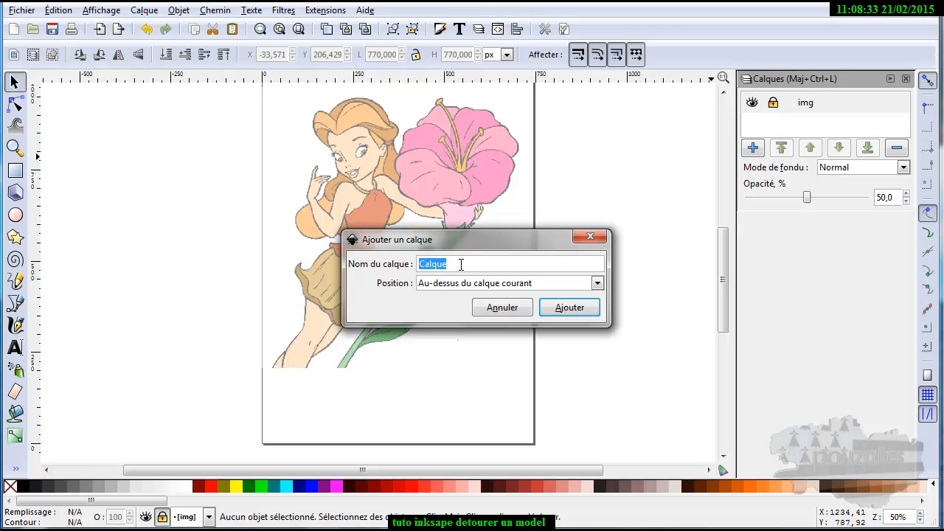
left_click(561, 308)
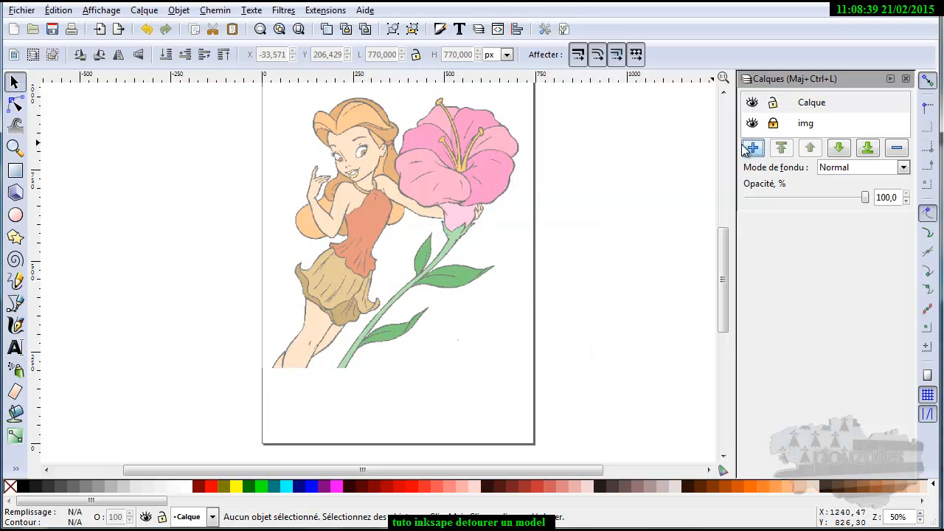
double_click(812, 105)
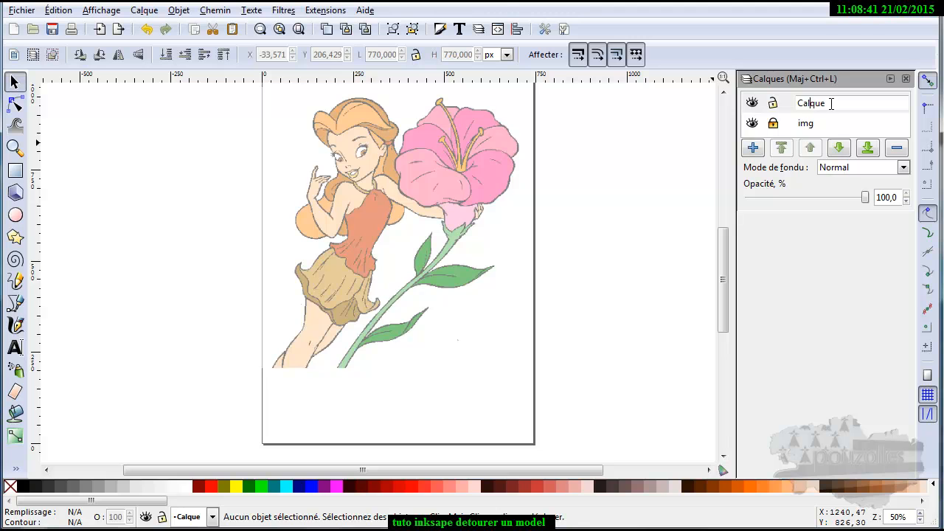
left_click(840, 106)
scroll(355, 234, "up", 1)
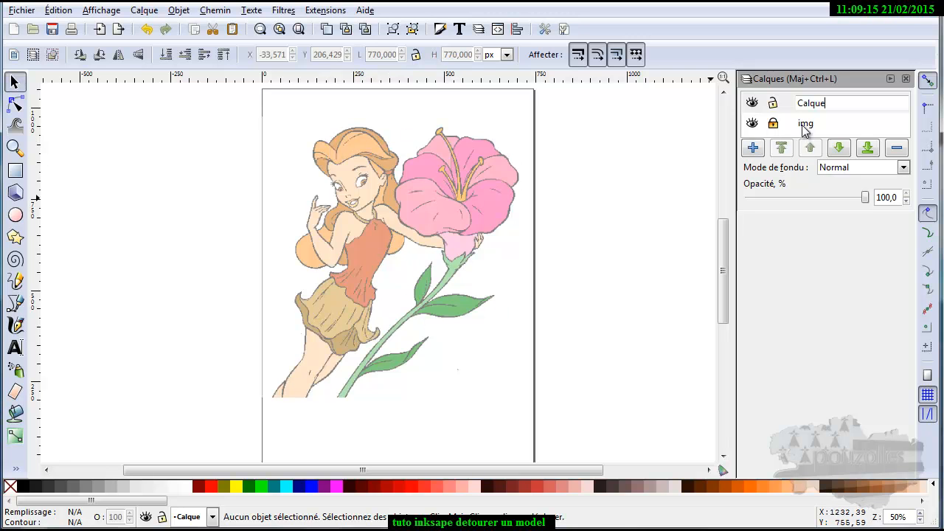
left_click(784, 107)
left_click(773, 103)
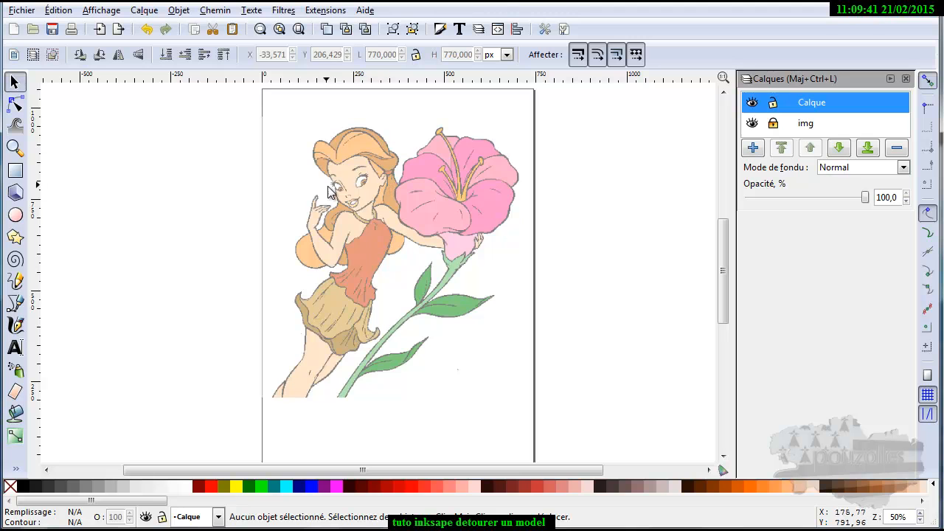
Step: Draw a closed seven-node Bézier path of straight segments roughly around the crown of the fairy's hair
left_click(16, 304)
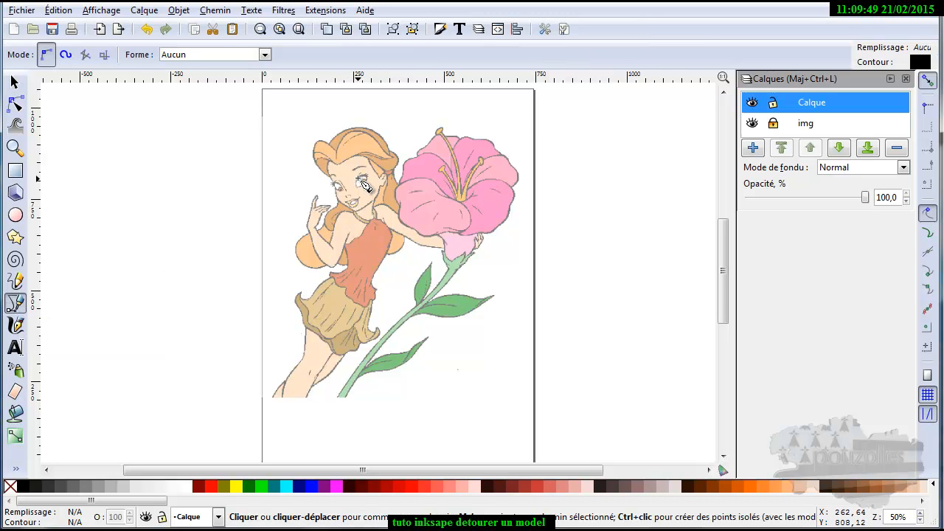
scroll(361, 203, "up", 1)
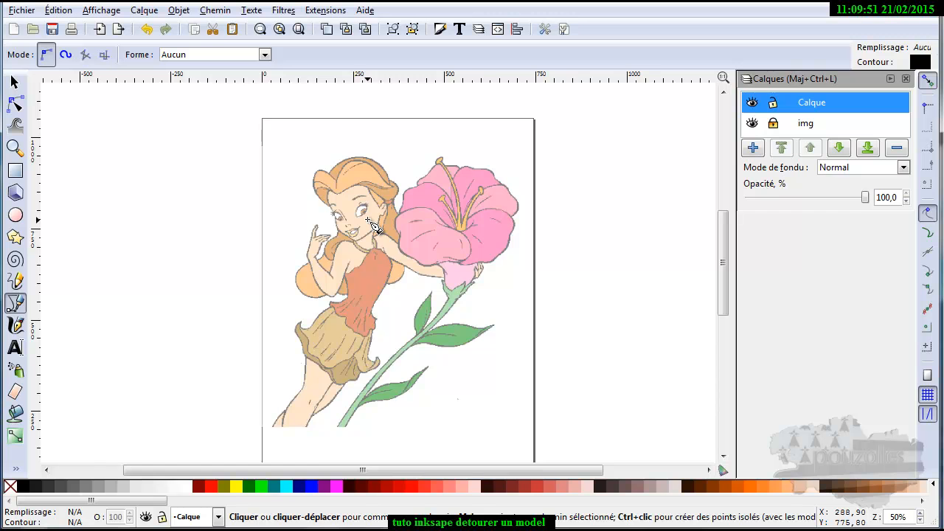
scroll(372, 227, "up", 4)
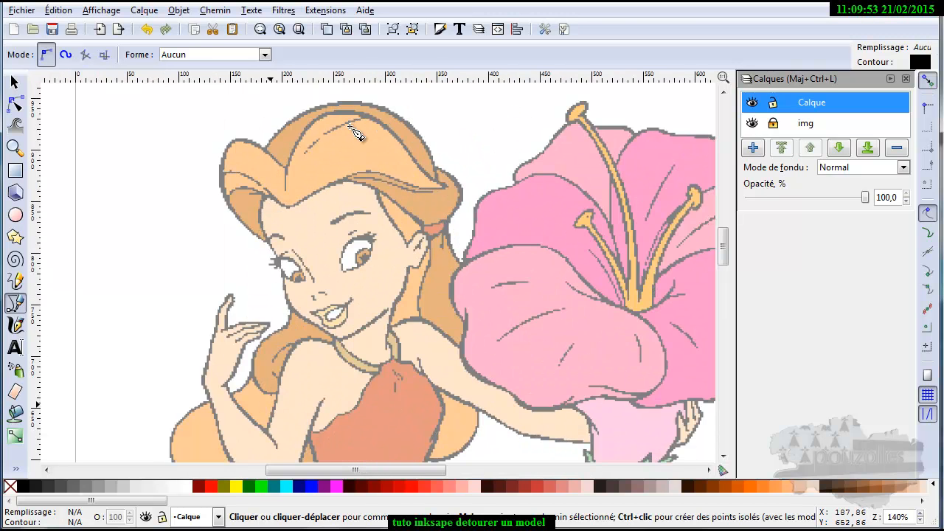
scroll(360, 133, "up", 2)
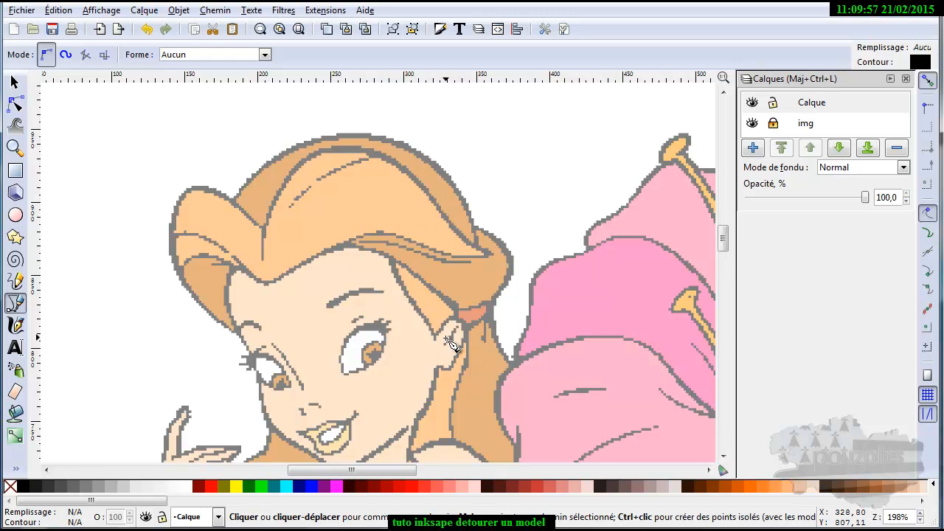
scroll(336, 319, "down", 2)
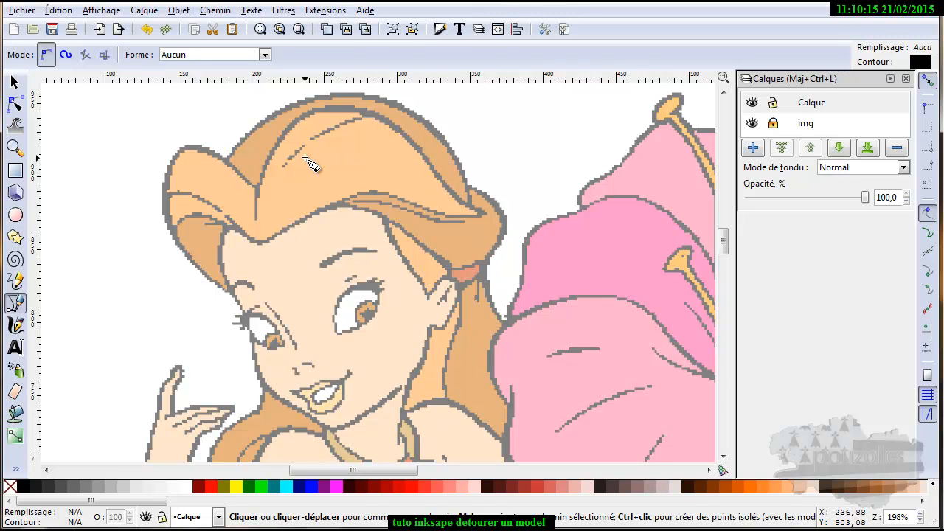
left_click(221, 171)
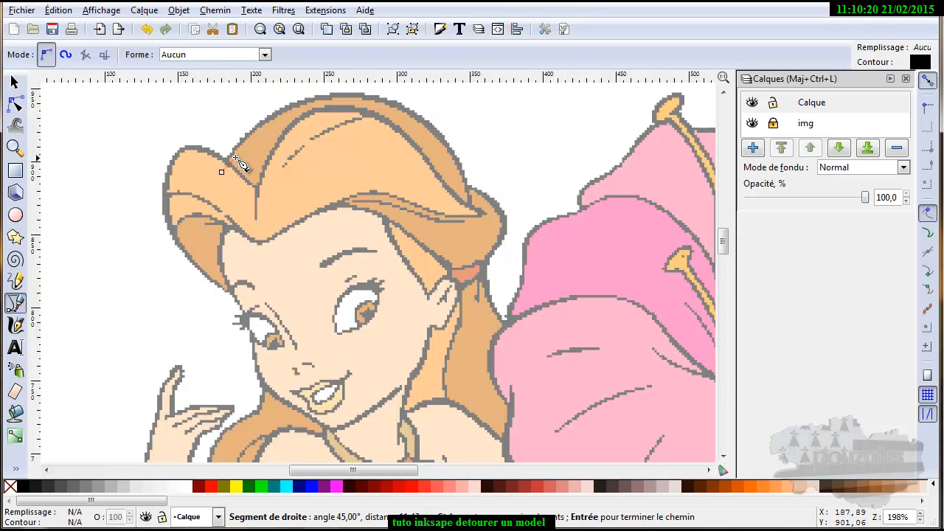
left_click(280, 115)
left_click(383, 100)
left_click(446, 143)
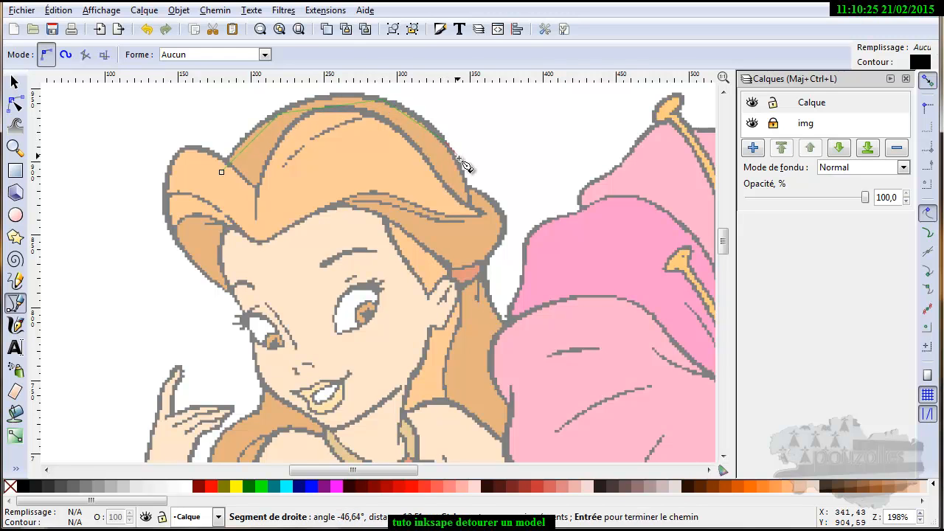
left_click(469, 207)
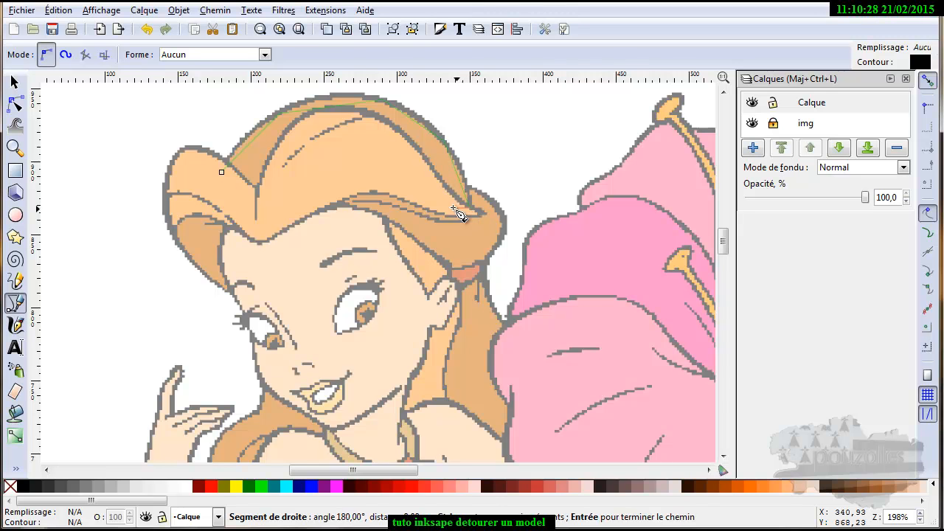
left_click(357, 171)
left_click(253, 202)
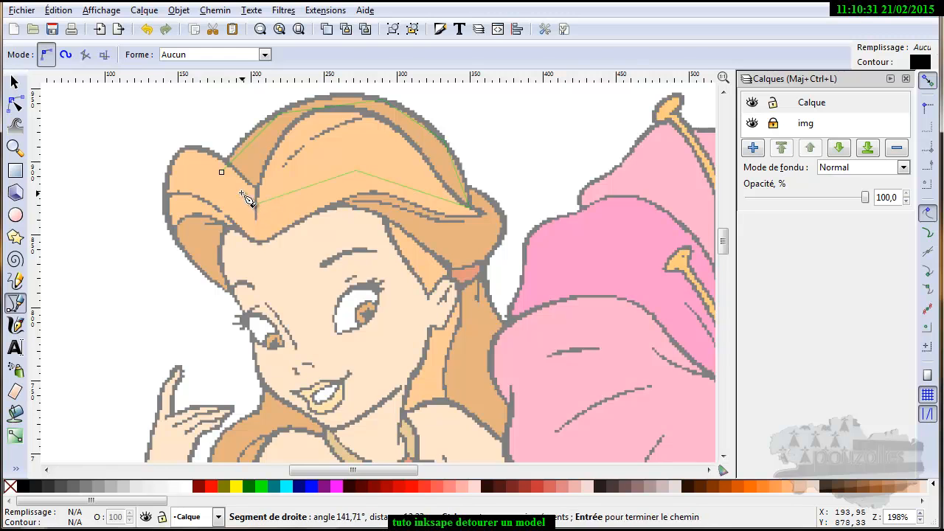
left_click(221, 173)
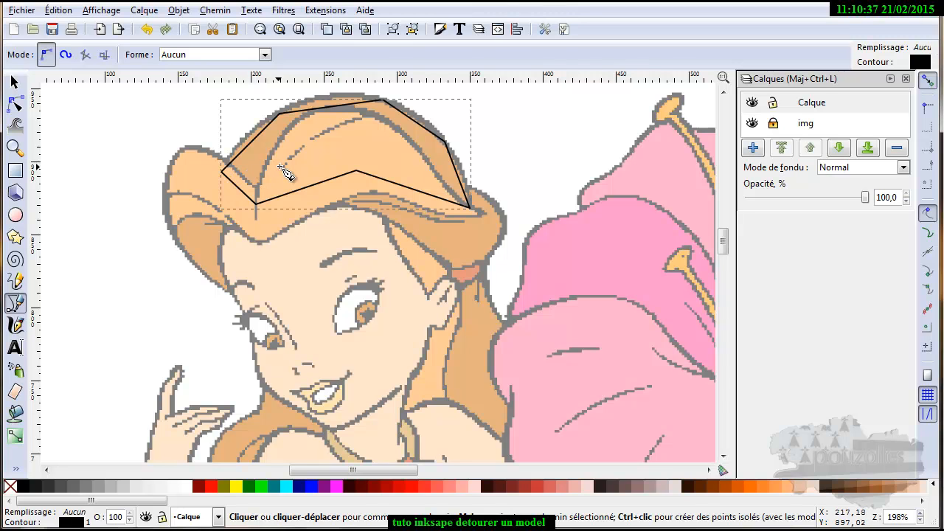
Step: Bend the hair path's left side and top segments outward to follow the outline of the crown
left_click(17, 106)
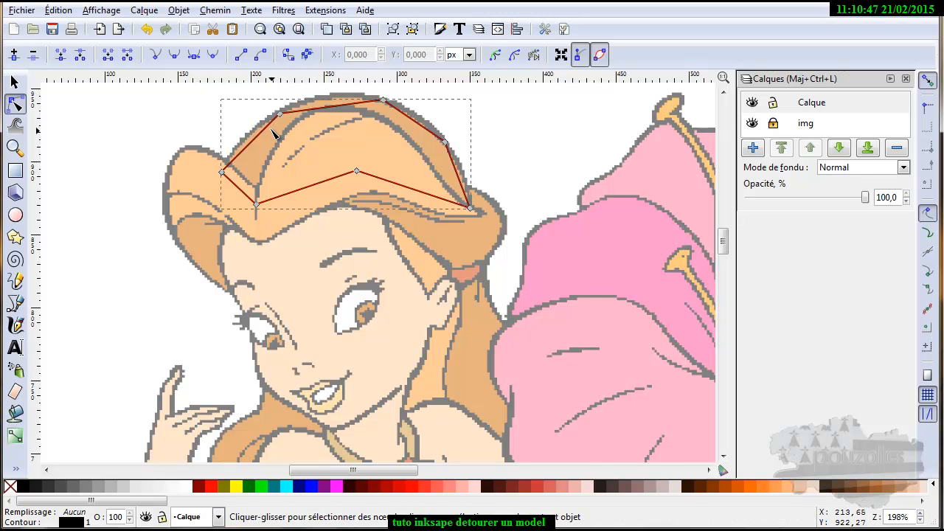
scroll(273, 133, "up", 3)
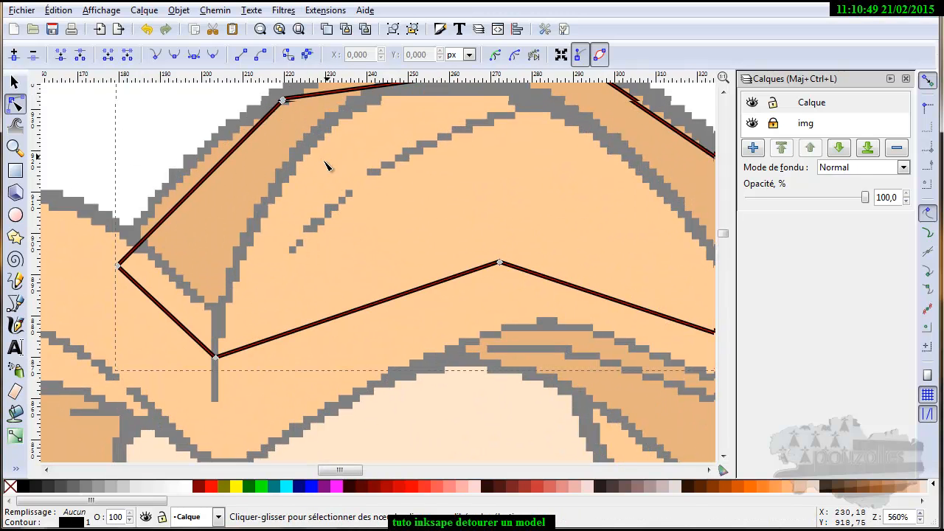
left_click_drag(327, 165, 287, 212)
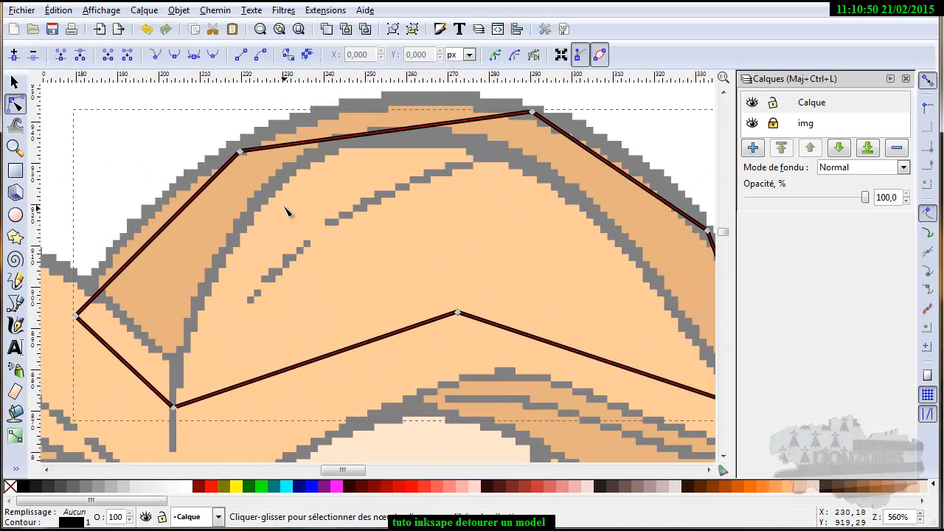
left_click(905, 79)
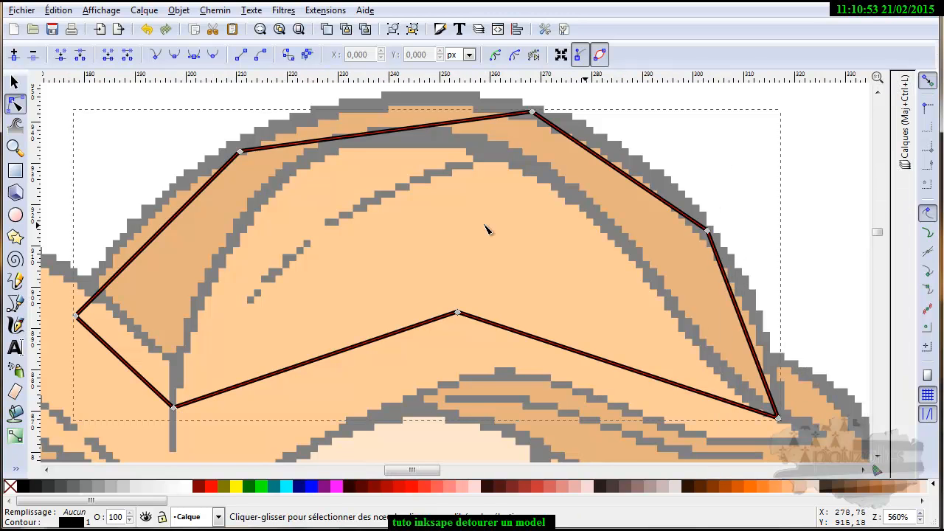
left_click_drag(400, 244, 427, 244)
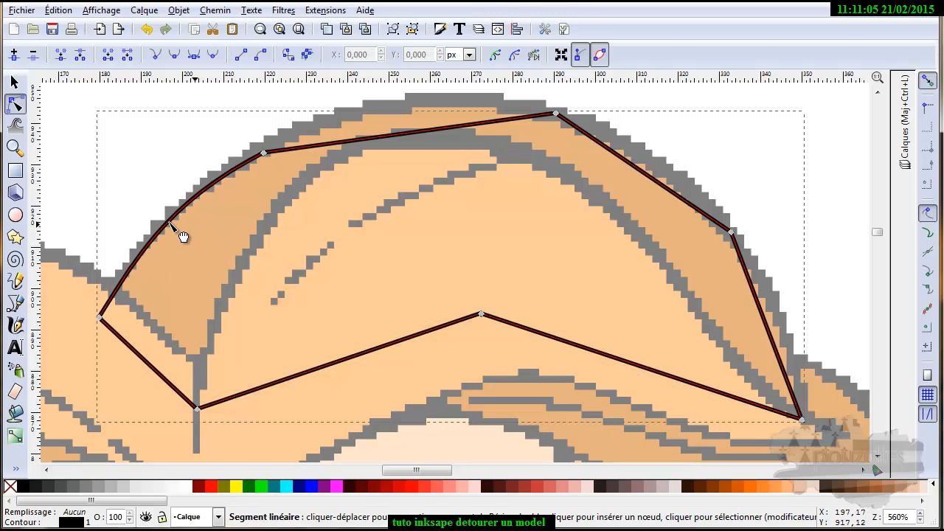
mouse_move(167, 225)
left_mouse_down()
mouse_move(226, 189)
mouse_move(137, 274)
mouse_move(184, 234)
left_mouse_up()
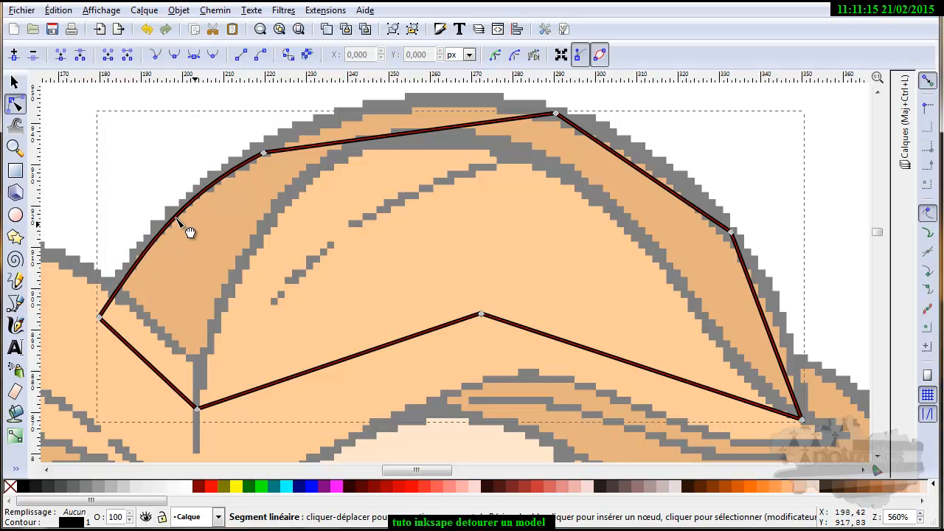
left_click_drag(184, 233, 185, 228)
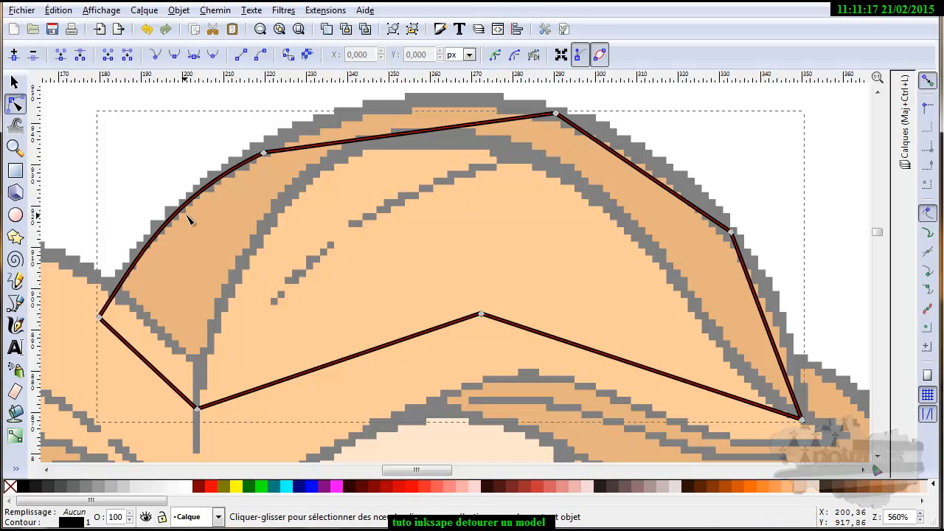
left_click_drag(398, 137, 403, 108)
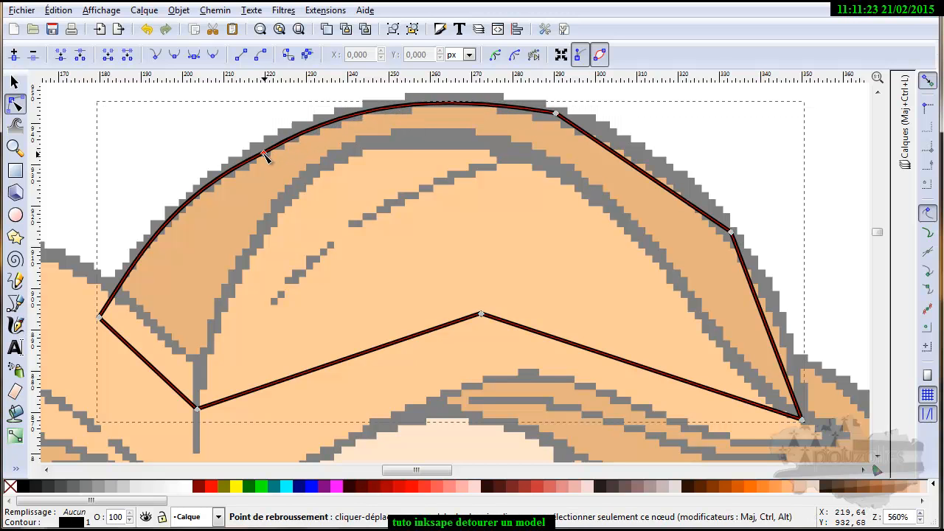
Step: Move the node between the path's left and top segments onto the hair outline and make it a smooth node
left_click_drag(264, 153, 263, 148)
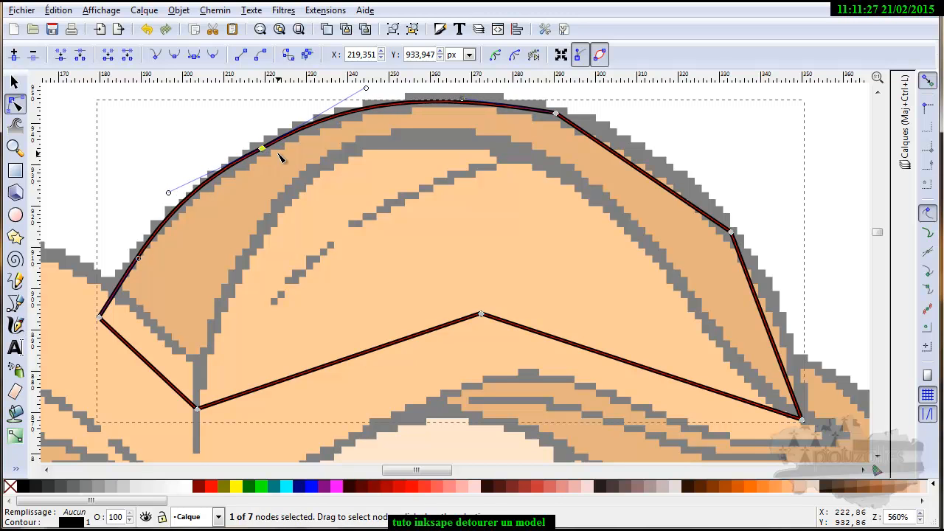
scroll(273, 149, "up", 1)
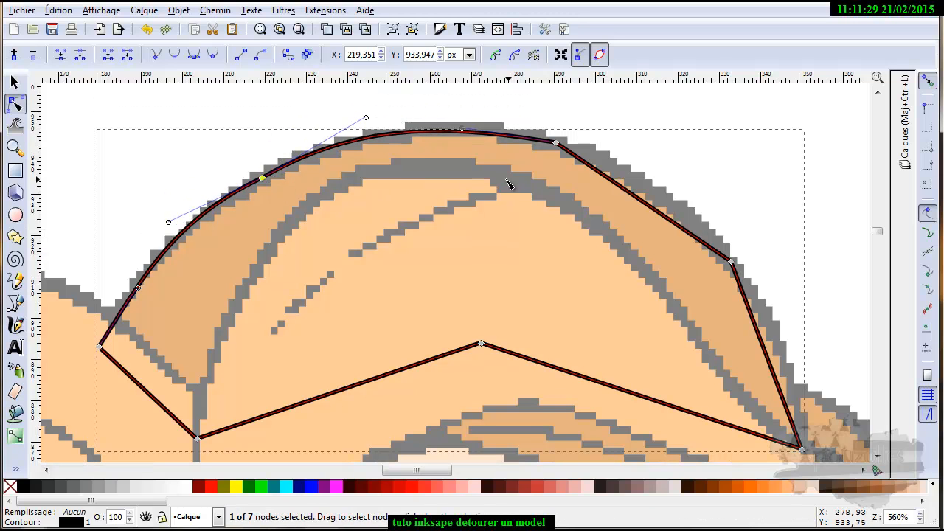
left_click(557, 143)
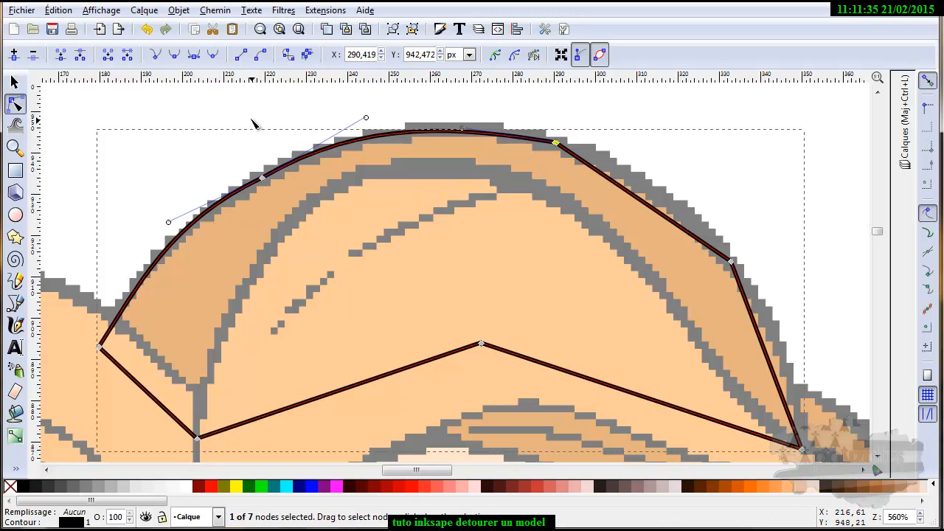
left_click(263, 179)
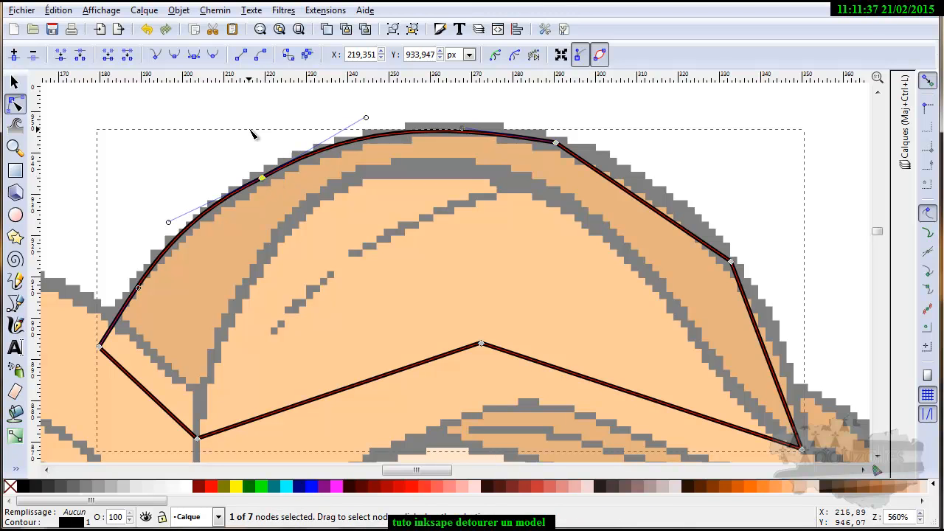
left_click(176, 56)
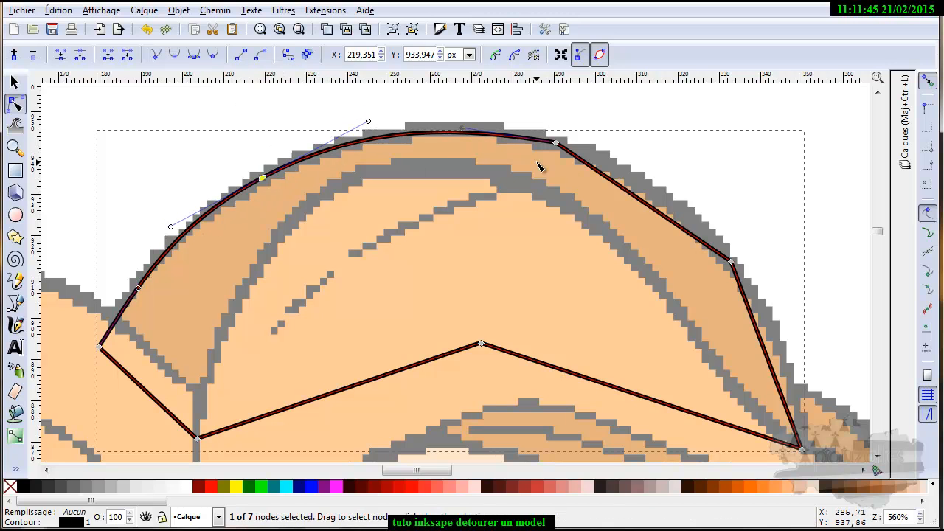
Step: Bend the two straight segments on the right side of the hair path outward to follow the crown's outline
left_click_drag(637, 198, 657, 201)
left_click_drag(772, 347, 789, 357)
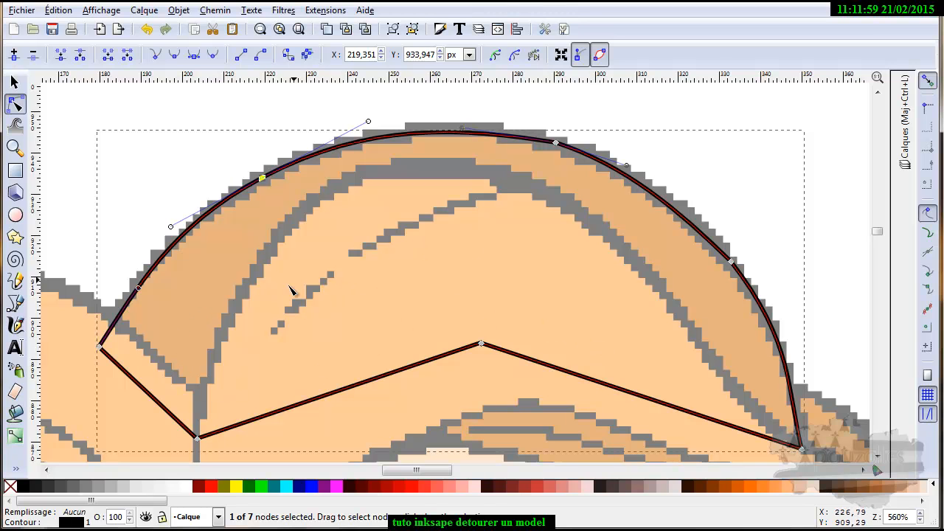
scroll(481, 231, "down", 1)
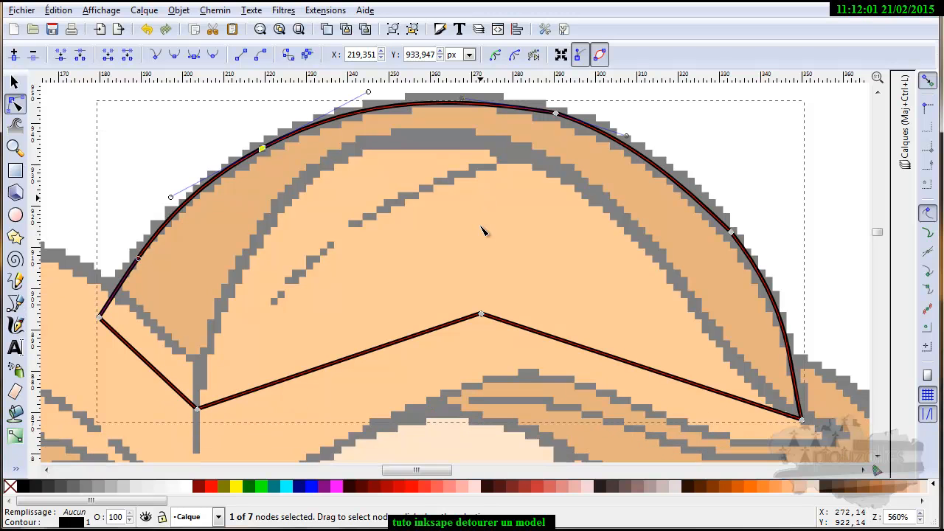
scroll(330, 304, "down", 1)
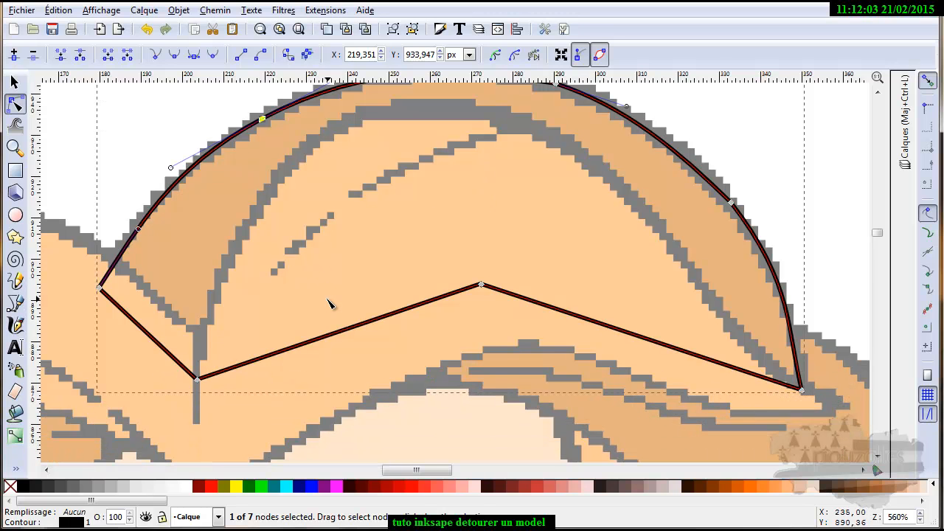
scroll(329, 304, "down", 2, "ctrl")
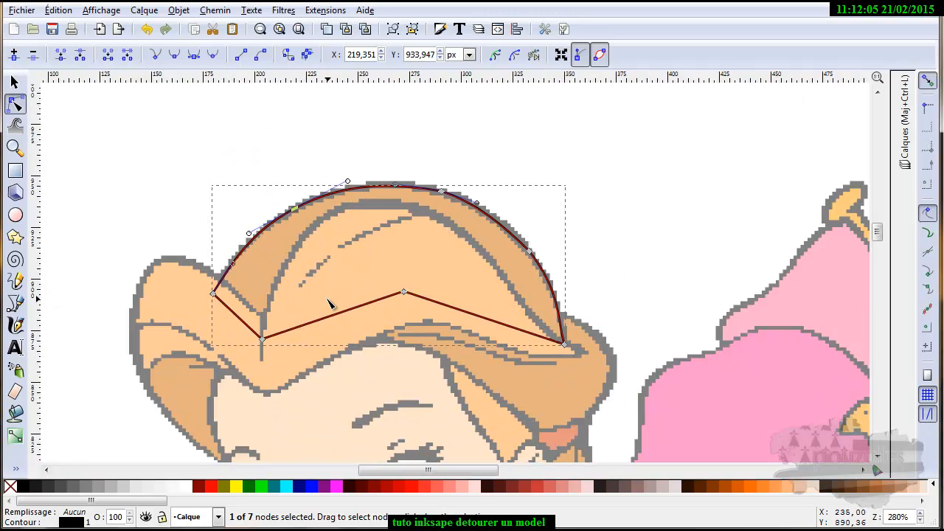
left_click_drag(502, 397, 465, 343)
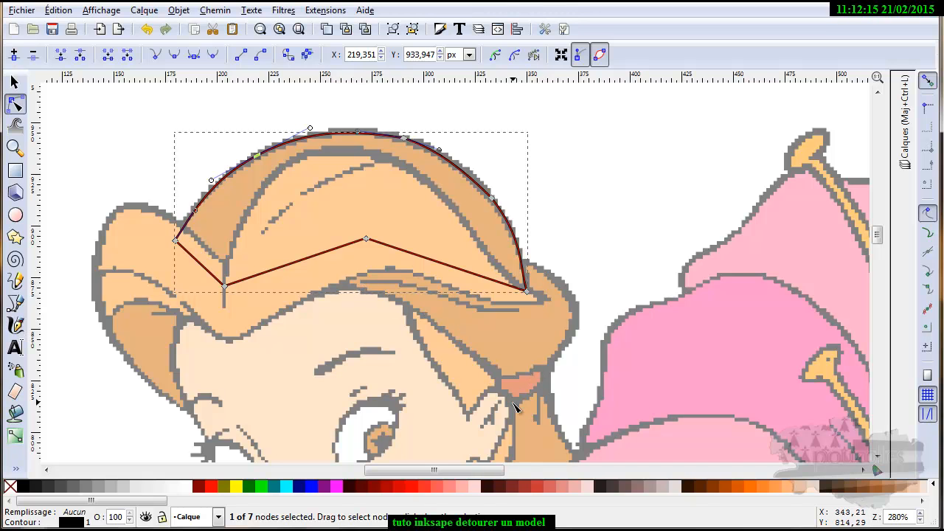
scroll(525, 402, "down", 6)
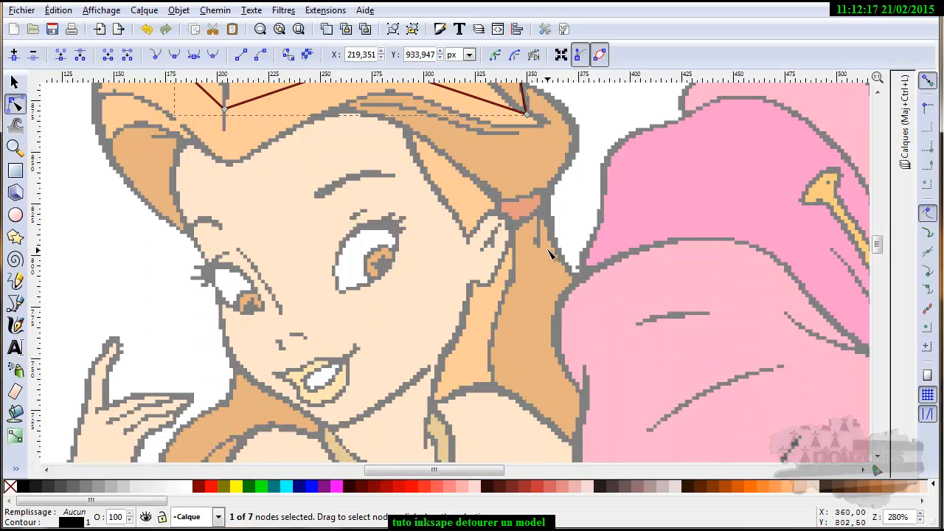
scroll(538, 354, "up", 6)
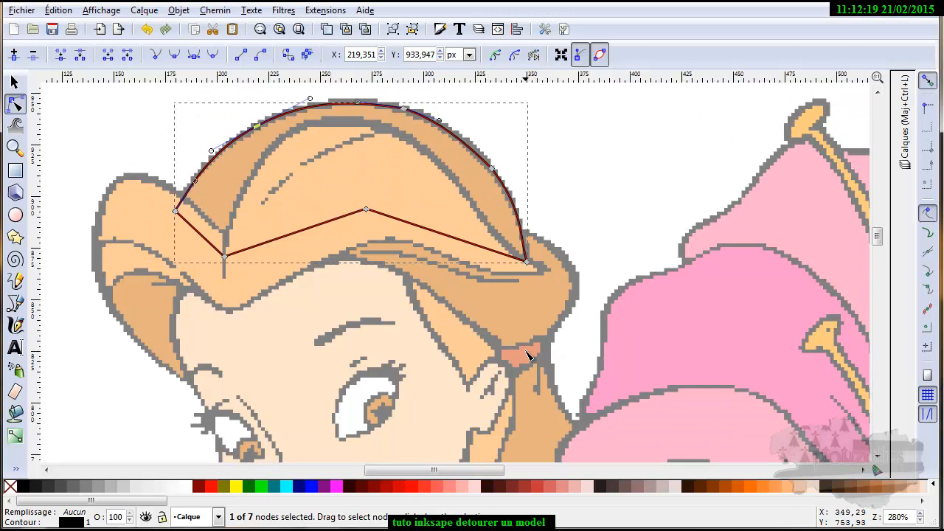
left_click(17, 302)
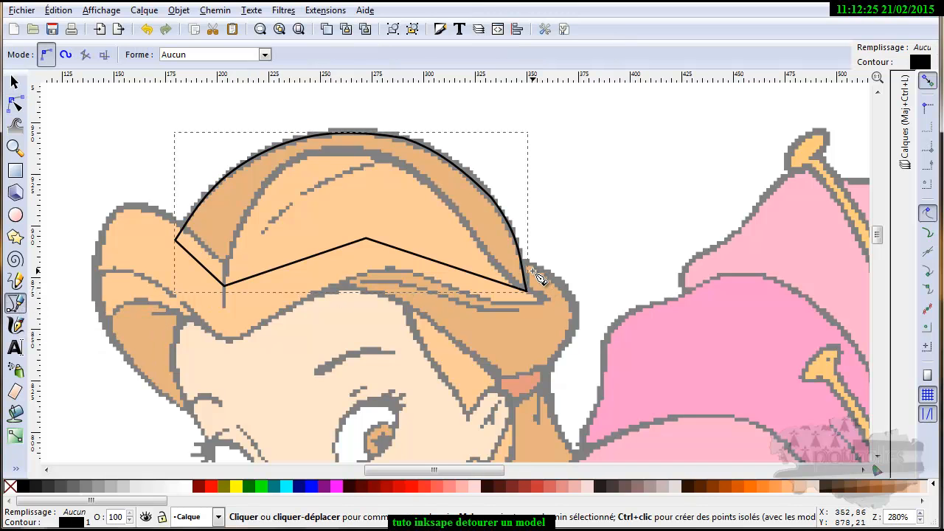
scroll(539, 278, "up", 1)
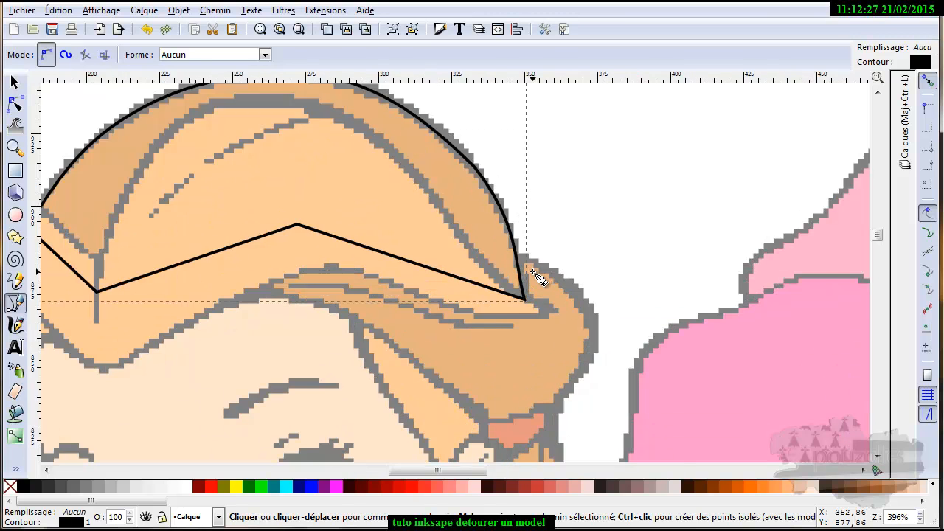
scroll(538, 278, "up", 1)
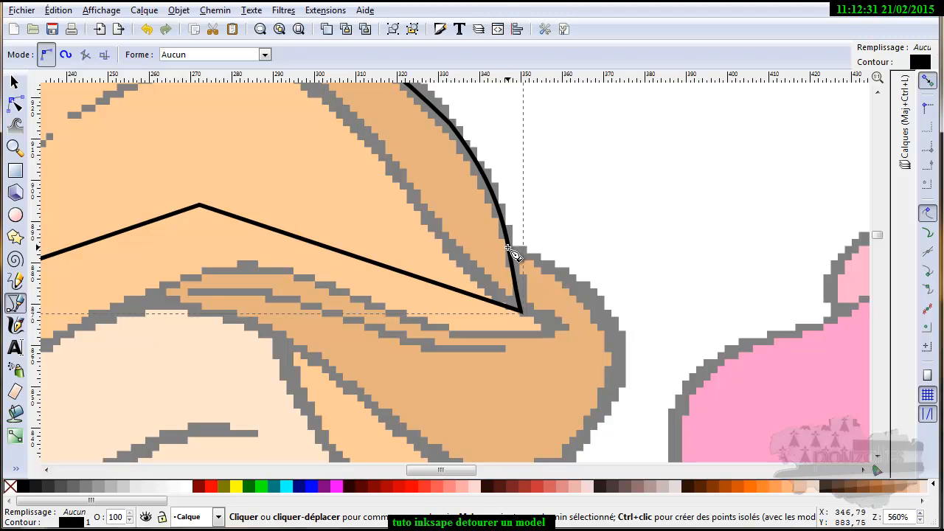
left_click(509, 250)
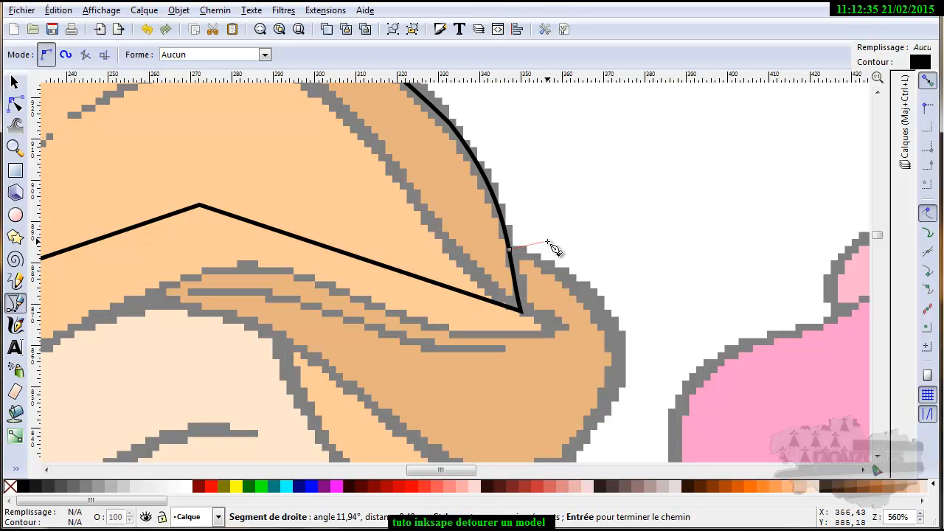
key("Escape")
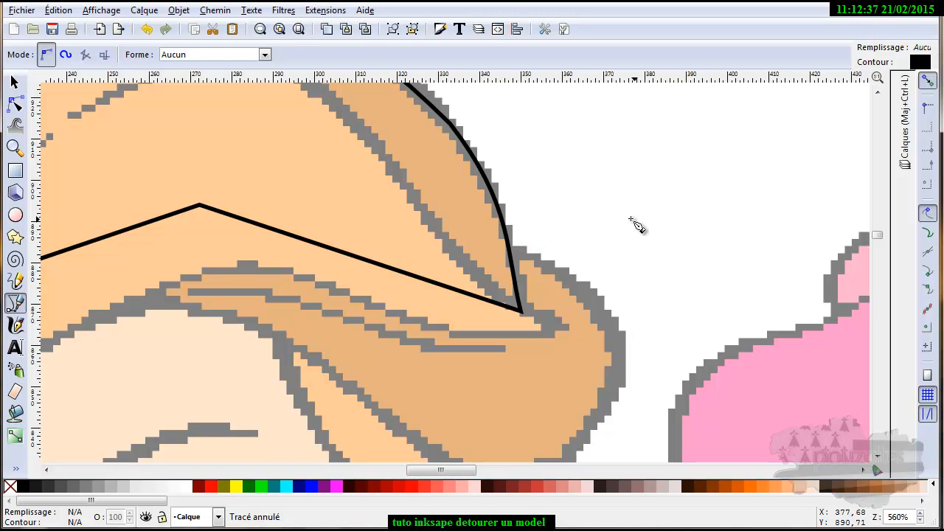
Step: Enable snapping to paths, path intersections, cusp nodes and smooth nodes
left_click(929, 84)
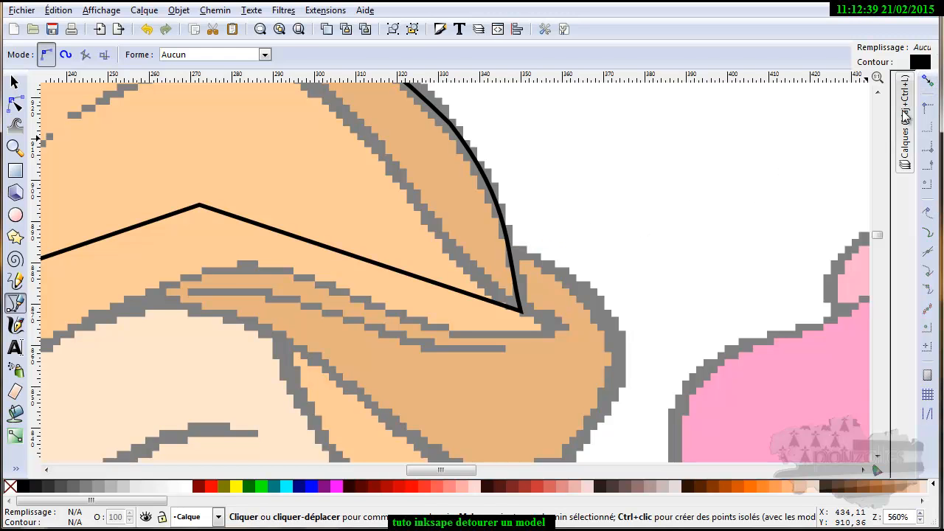
left_click(929, 84)
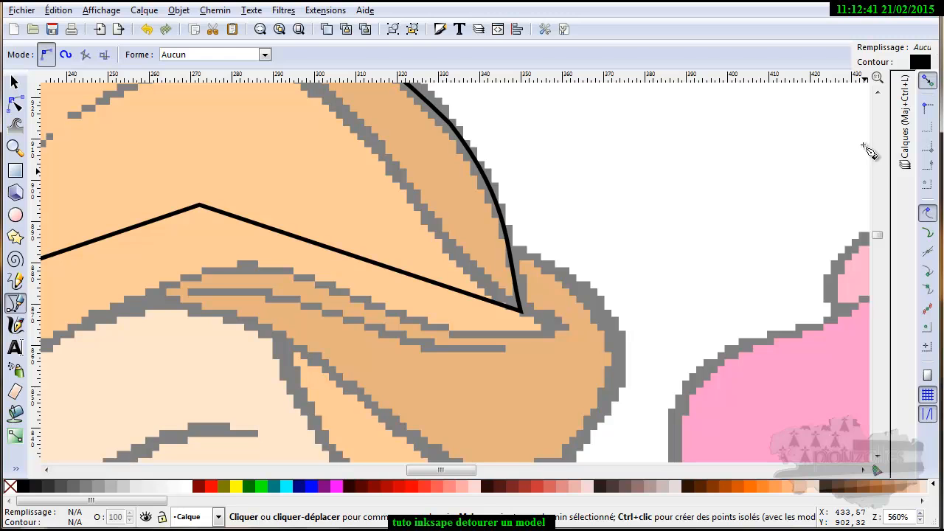
left_click(928, 214)
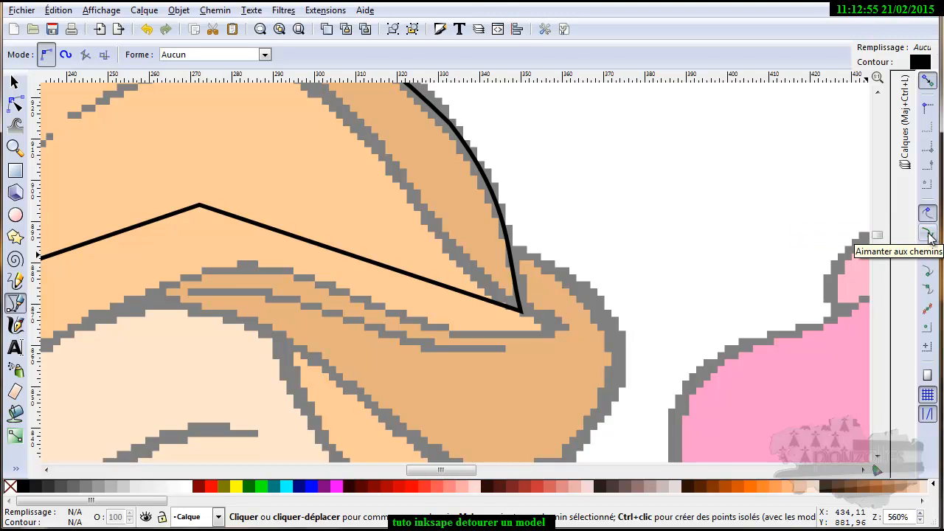
left_click(929, 235)
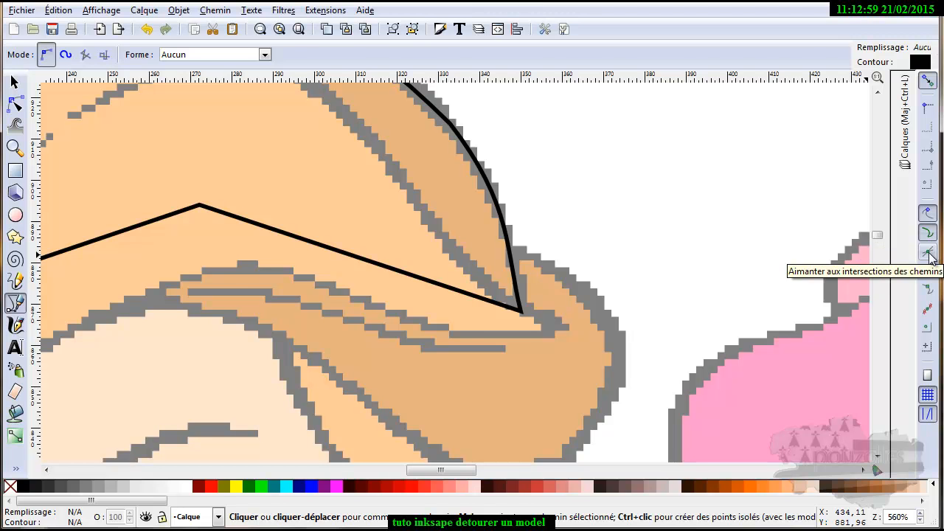
left_click(928, 289)
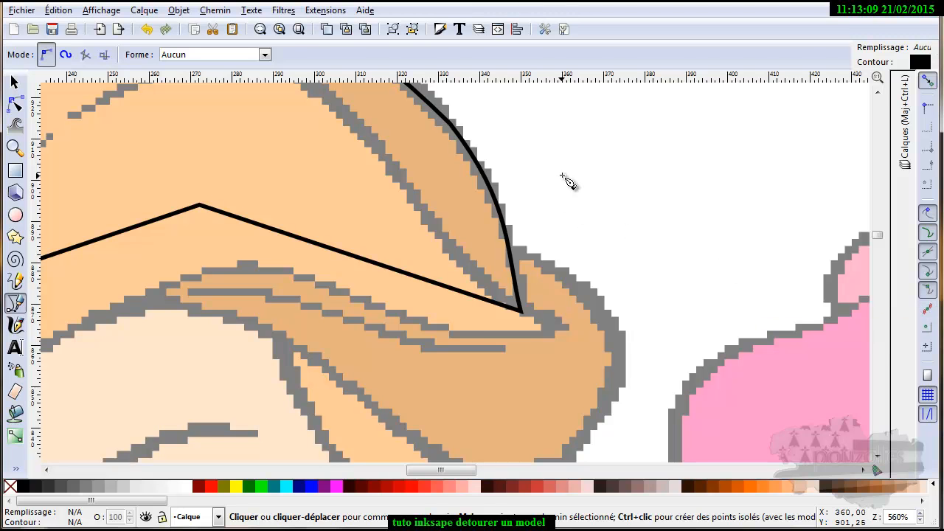
Step: Draw a closed straight-segment Bézier path around the darker swept-back hair lock above the hair tie, starting and ending on the crown path
left_click(513, 256)
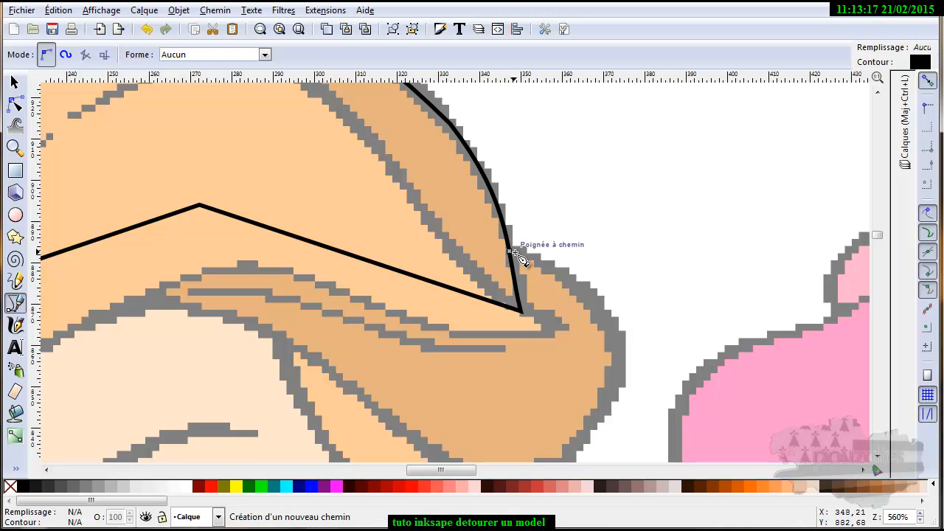
left_click(606, 325)
scroll(606, 326, "down", 3)
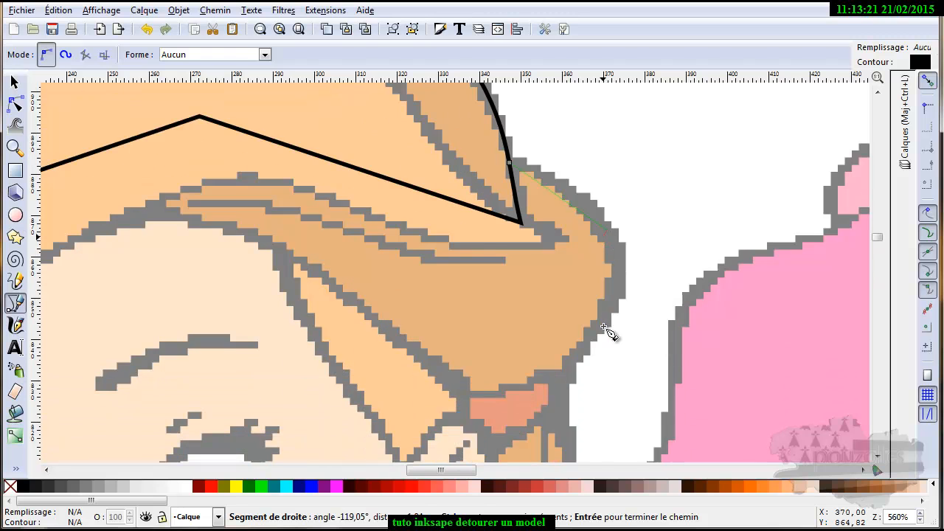
left_click(603, 310)
left_click(562, 374)
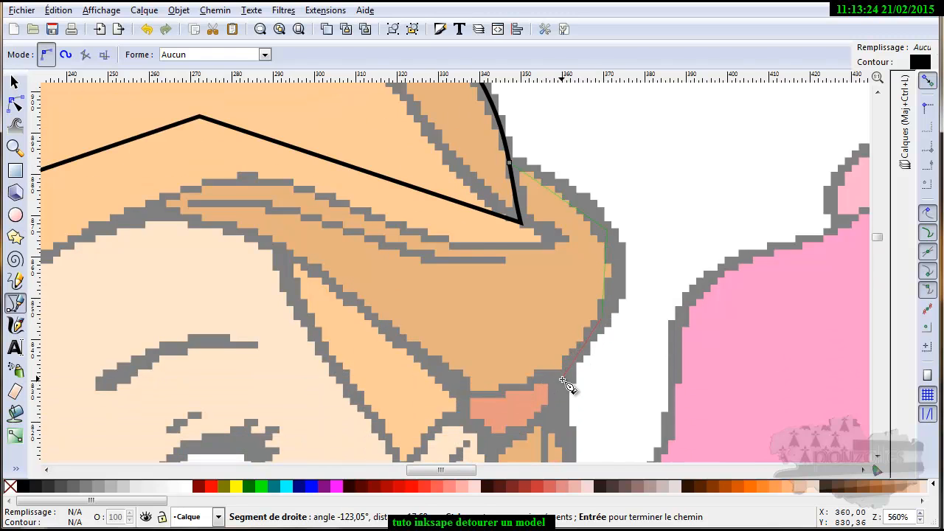
left_click(469, 391)
left_click(298, 261)
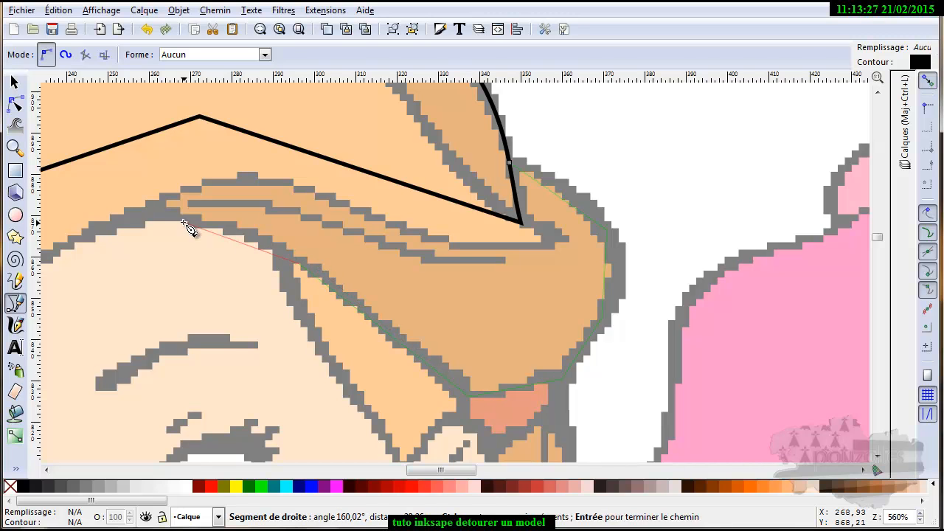
left_click(145, 205)
left_click(295, 189)
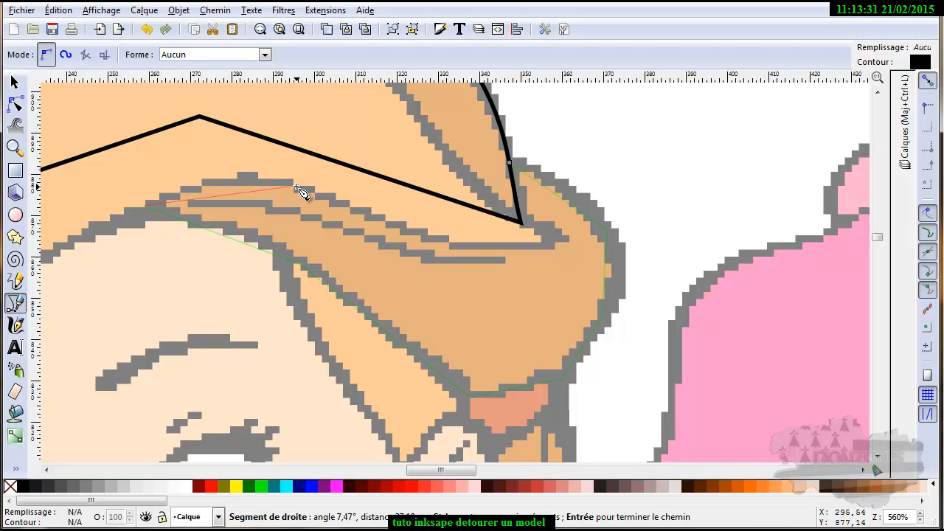
left_click(457, 244)
left_click(550, 245)
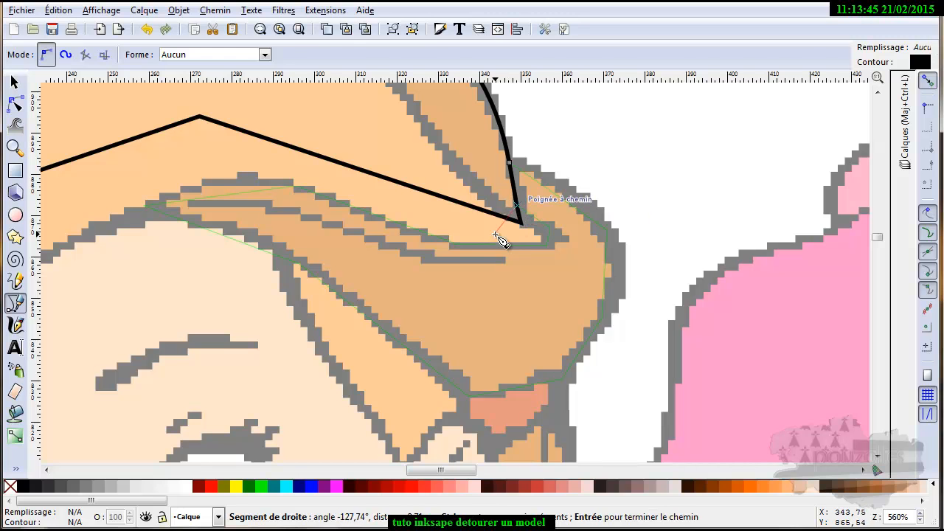
left_click(511, 164)
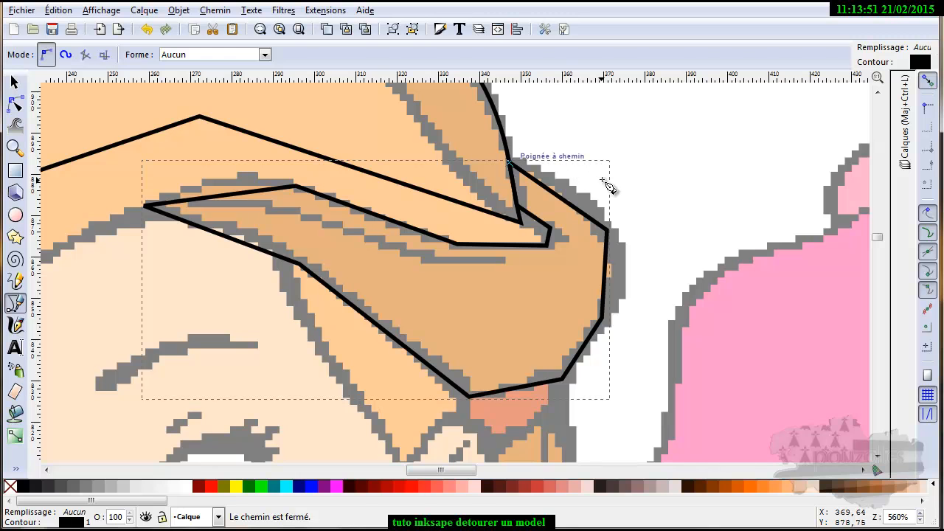
Step: Bend the hair lock path's outer right segments to the outline, then make its lower-right node smooth and move it onto the outline
left_click(15, 104)
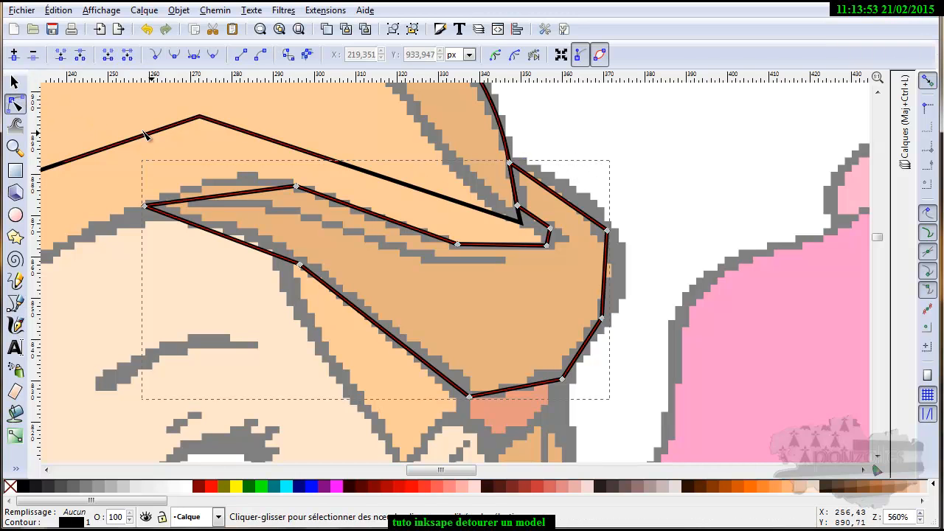
left_click_drag(573, 210, 577, 200)
left_click_drag(611, 274, 622, 289)
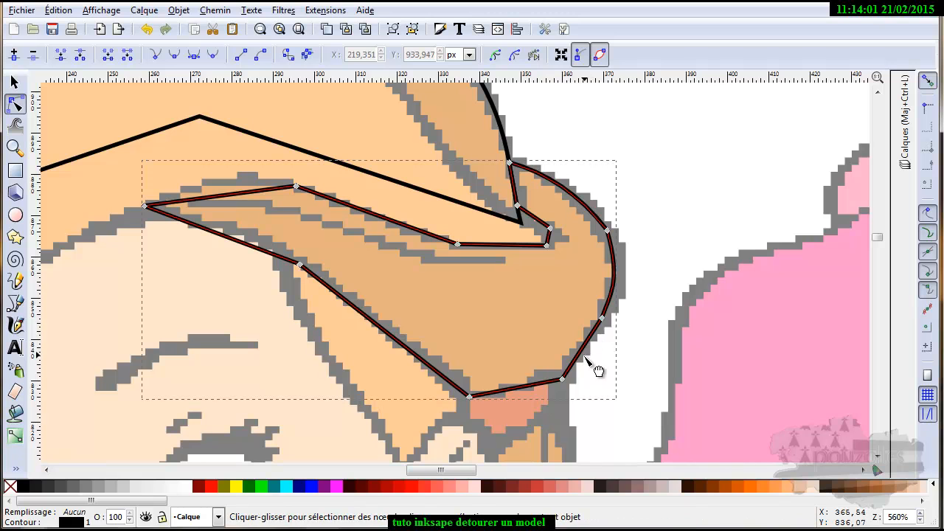
left_click(562, 380)
left_click(174, 54)
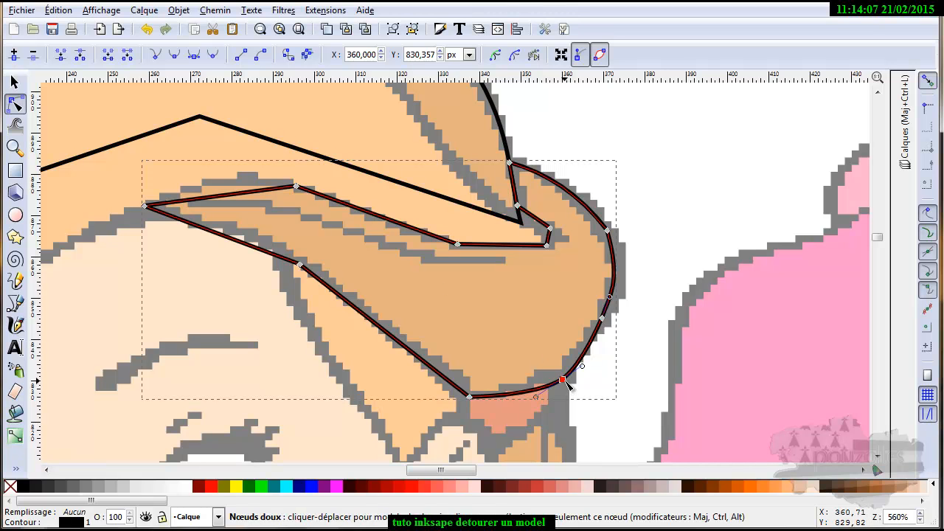
left_click_drag(562, 380, 560, 375)
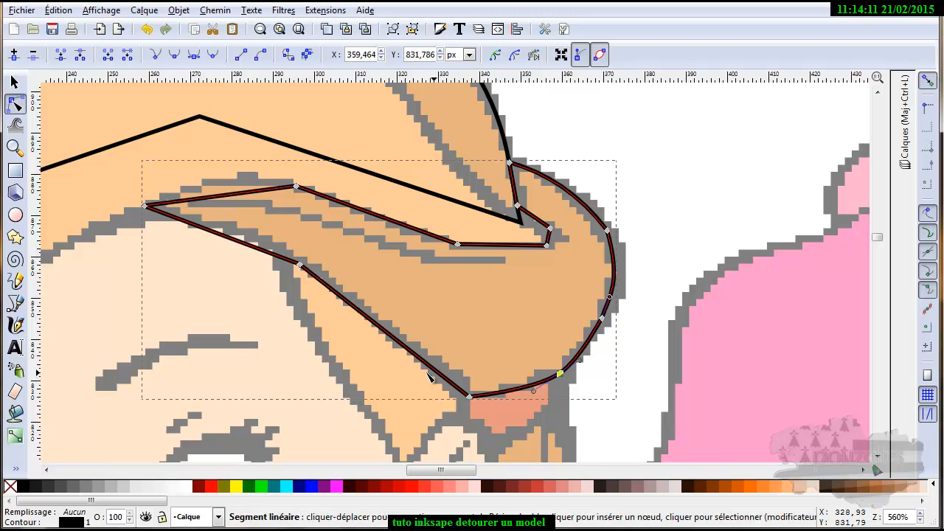
Step: Bend the hair lock path's two long lower segments and its upper-left segment to follow the drawn outline, and deselect the node
left_click_drag(428, 367, 451, 374)
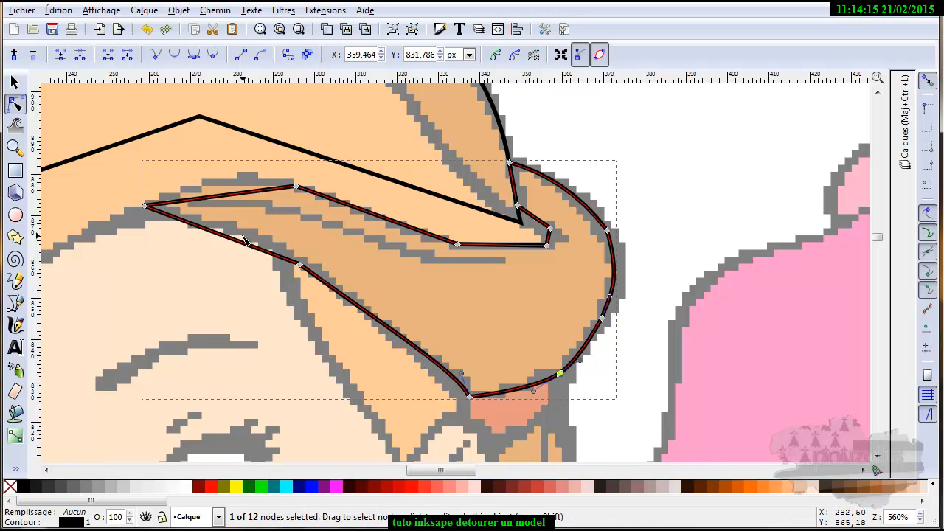
mouse_move(240, 243)
left_mouse_down()
mouse_move(242, 232)
mouse_move(247, 243)
left_mouse_up()
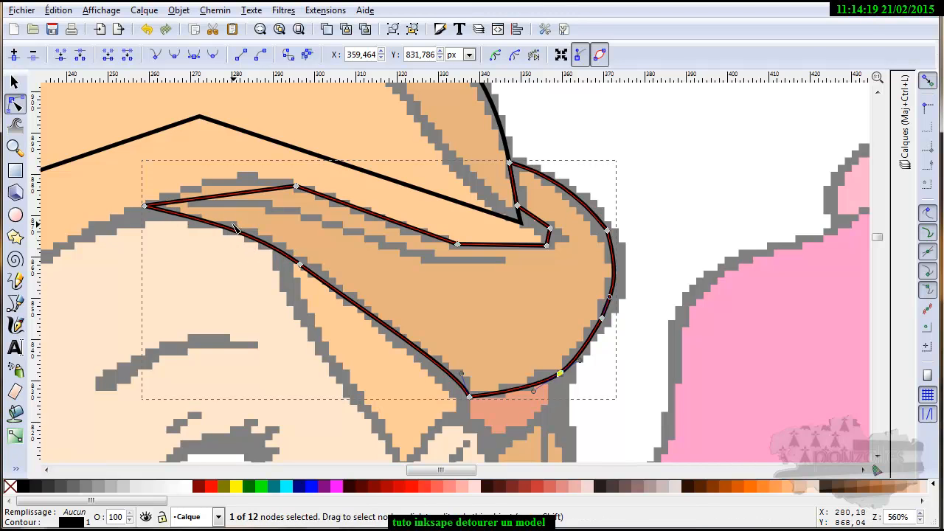
left_click_drag(234, 192, 221, 183)
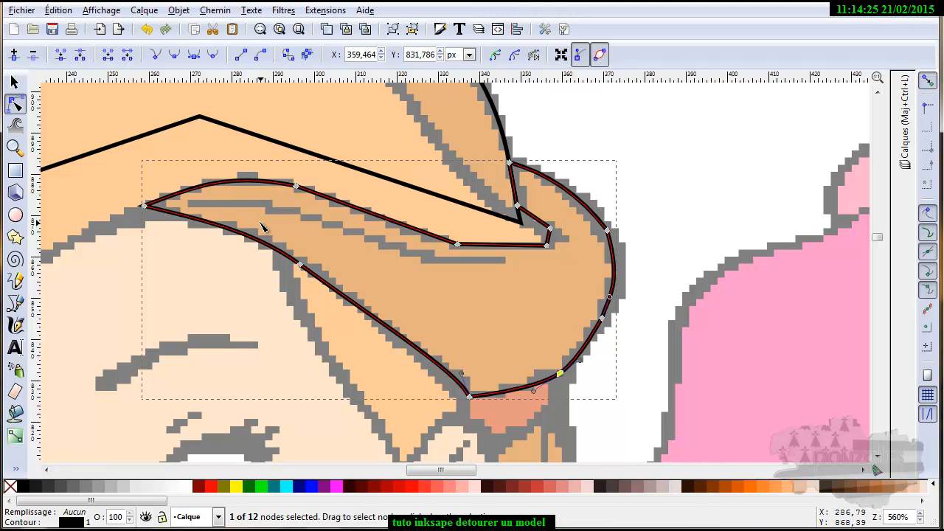
scroll(267, 227, "down", 3)
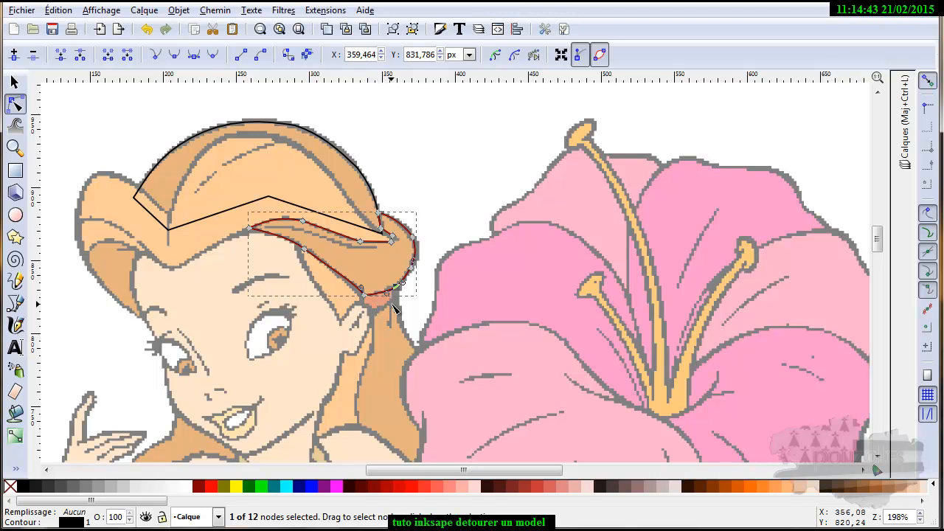
key("Escape")
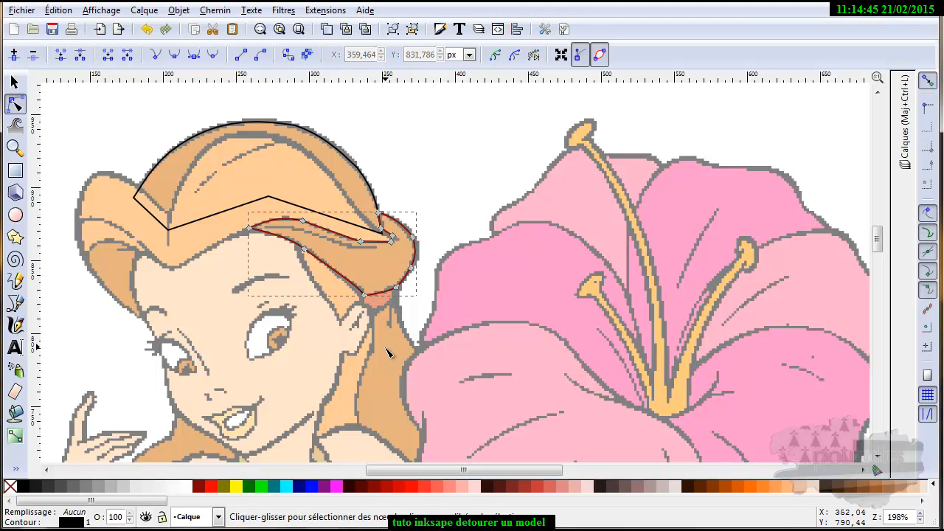
Step: Draw a closed Bézier path around the hair hanging below the hair tie, overlapping the petal and ending at its start on the lock path
scroll(388, 354, "up", 2)
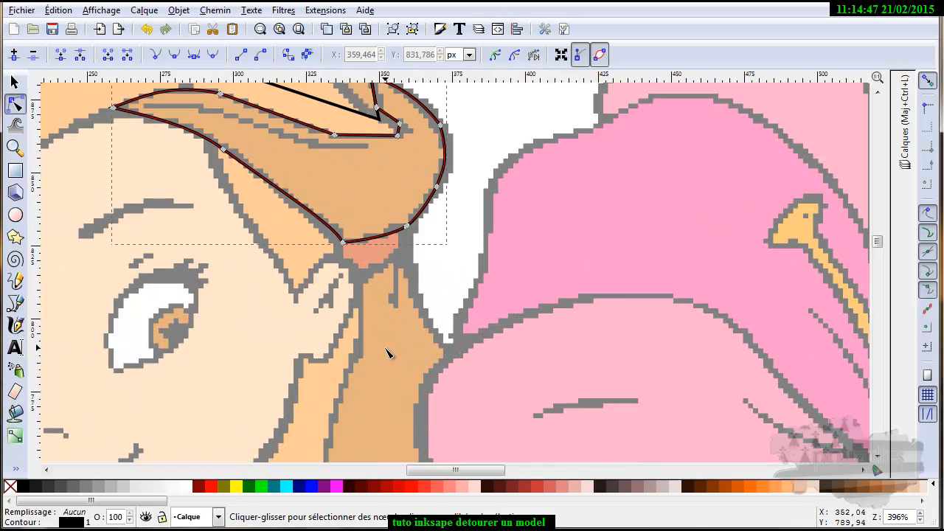
left_click_drag(386, 349, 351, 230)
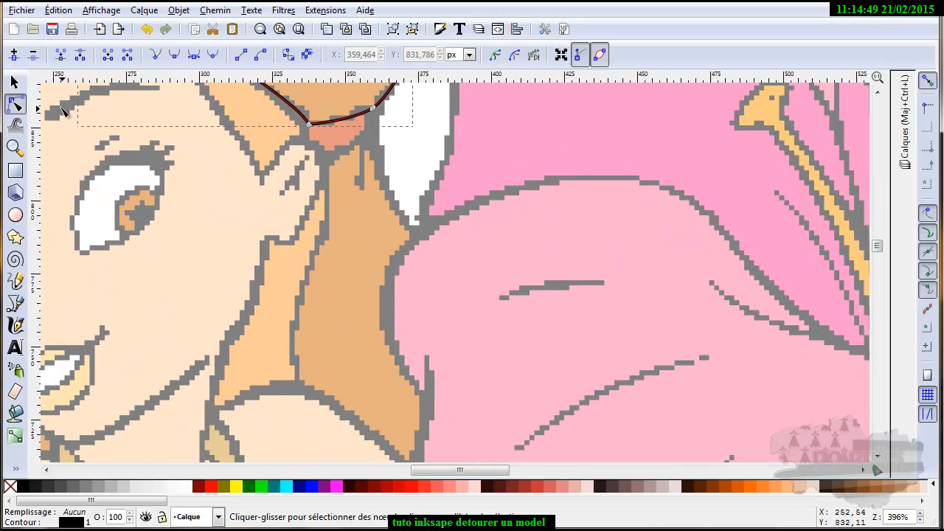
left_click(15, 302)
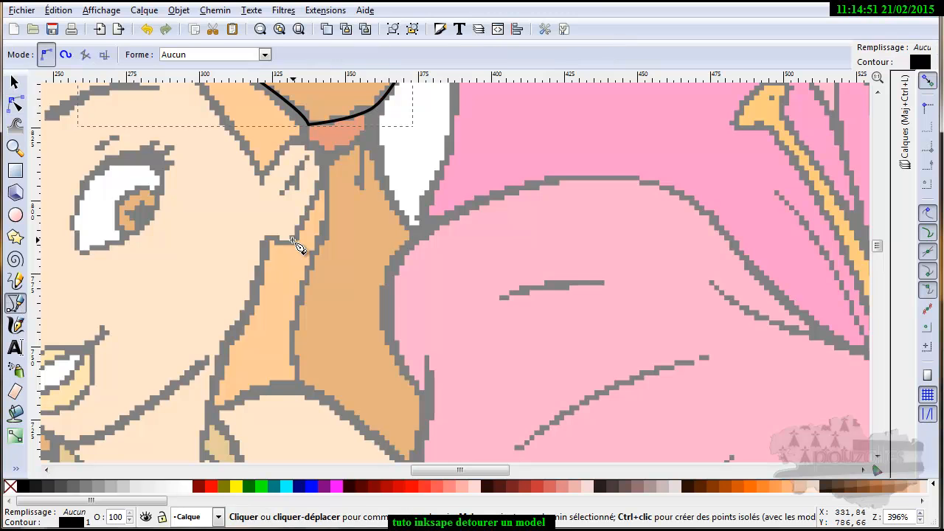
left_click(365, 114)
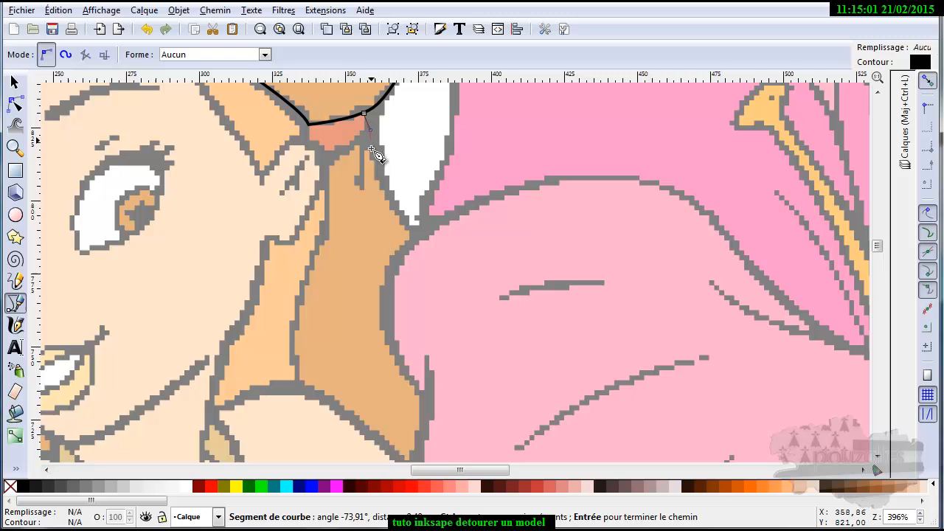
left_click(418, 240)
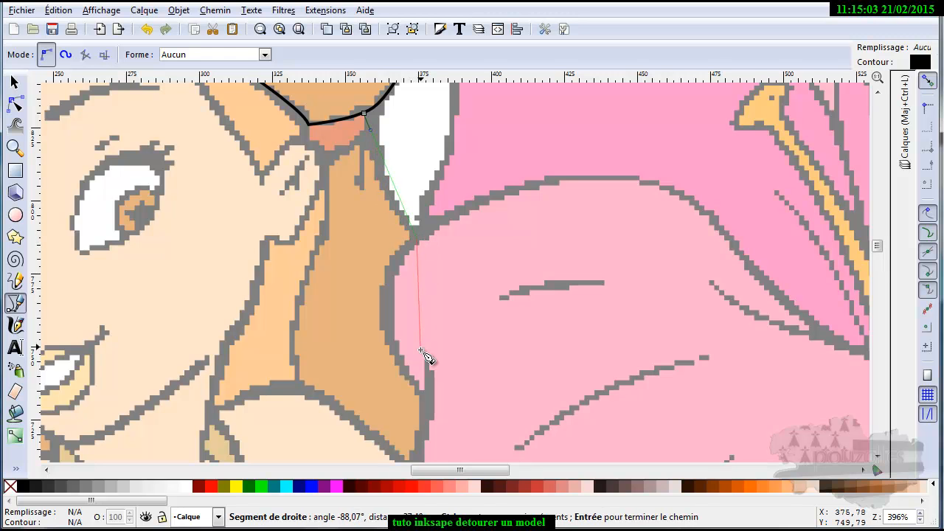
scroll(433, 410, "down", 3)
left_click(432, 318)
left_click(416, 381)
left_click(300, 302)
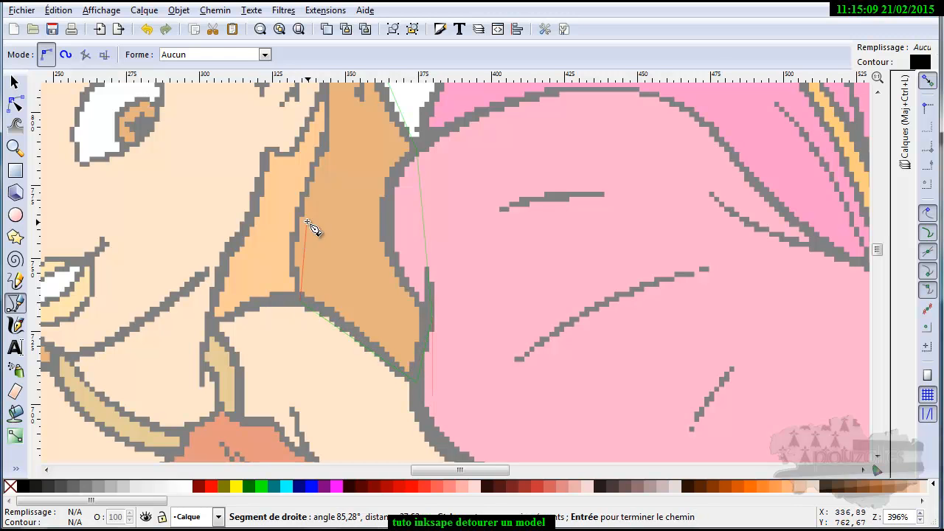
left_click(306, 186)
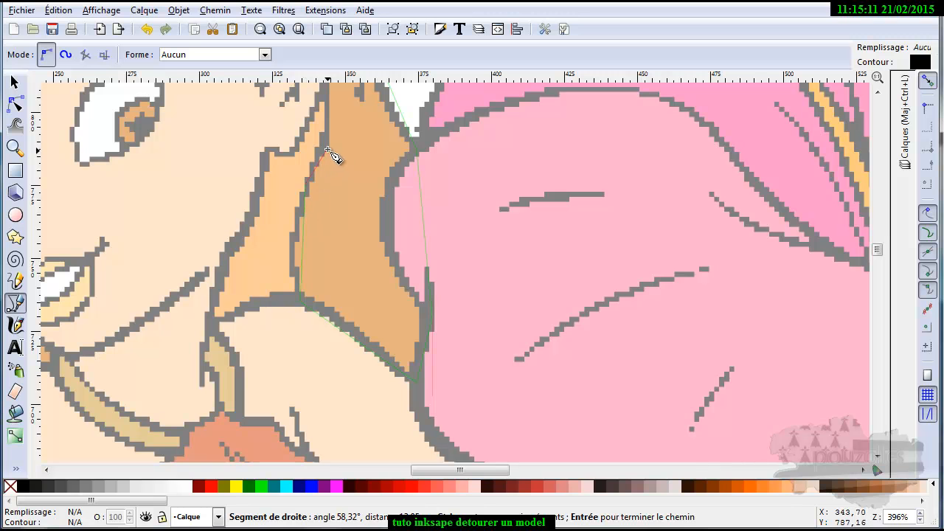
scroll(330, 146, "up", 3)
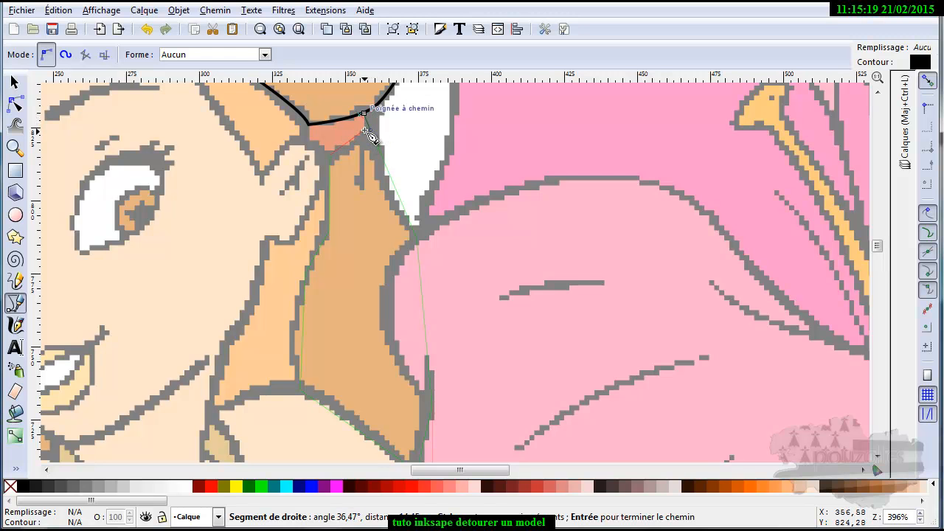
scroll(372, 140, "up", 3)
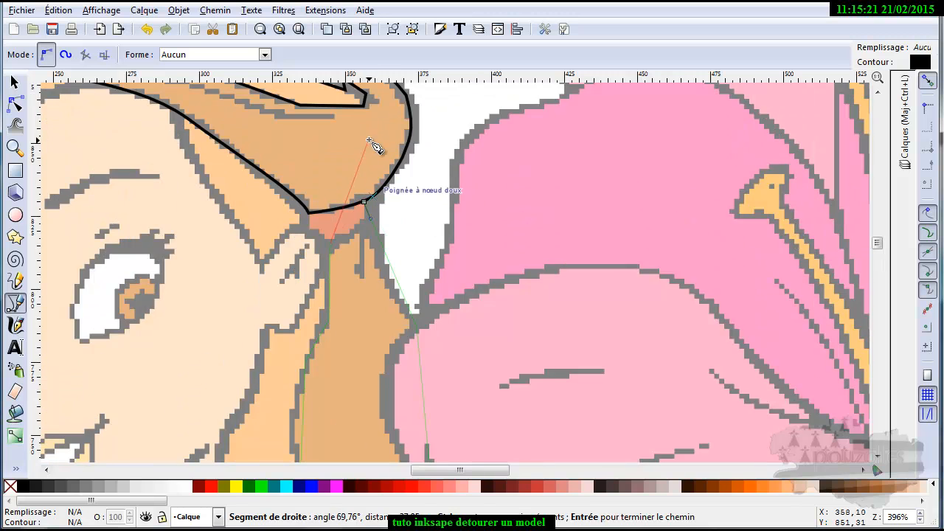
scroll(371, 140, "up", 1)
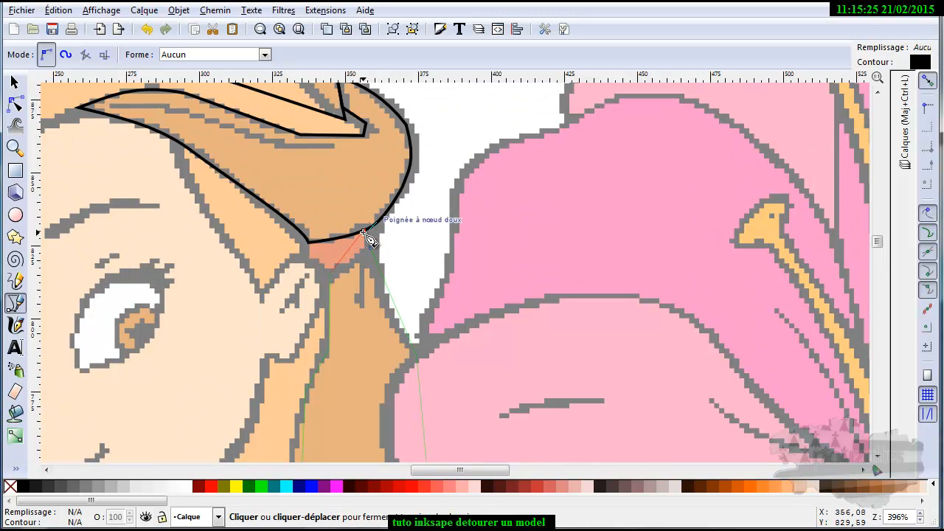
left_click(363, 234)
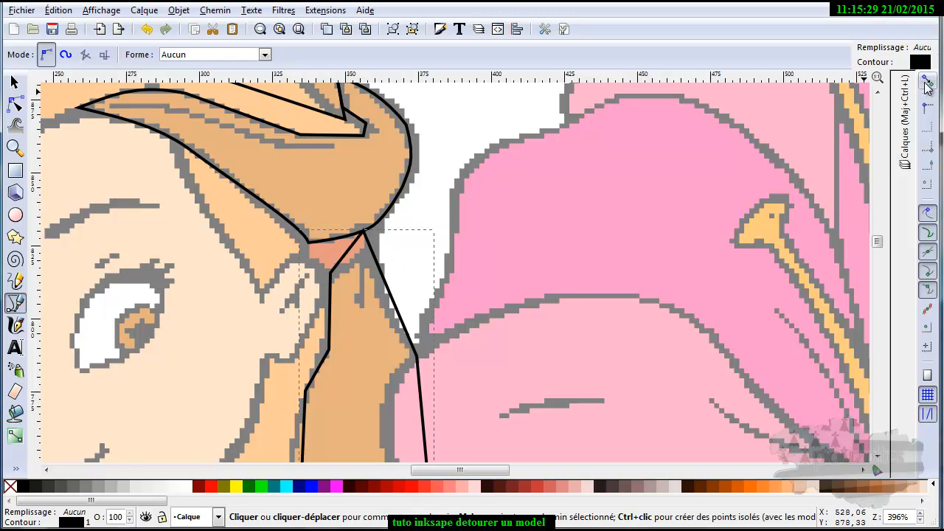
Step: Turn off snapping and move the hanging hair path's top node down to the lower edge of the hair tie
left_click(15, 105)
left_click(928, 80)
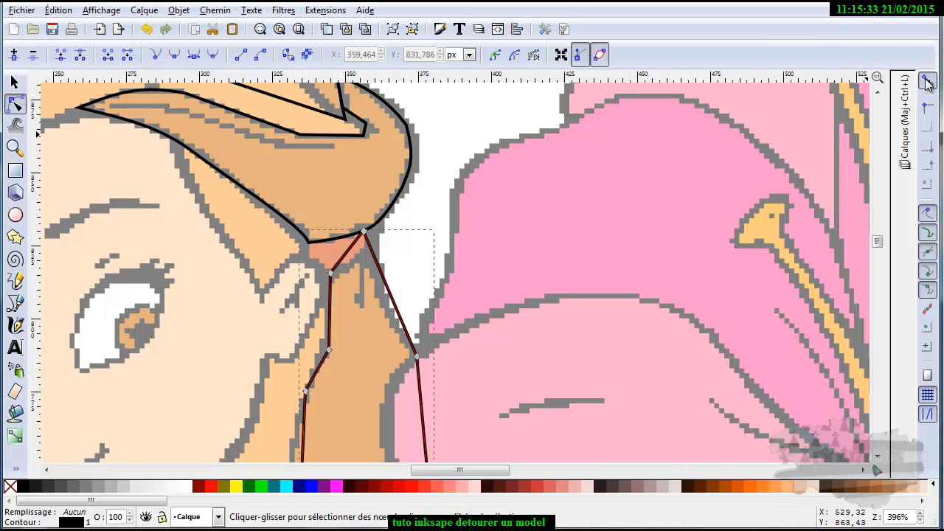
left_click_drag(364, 234, 367, 262)
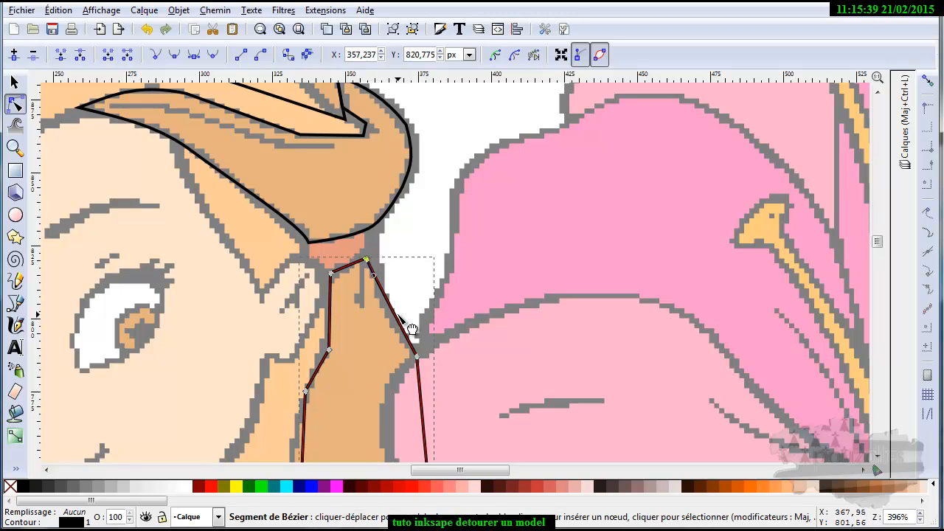
Step: Bend the hanging hair path's upper-right, left and bottom segments to follow the drawn hair outline
scroll(413, 380, "down", 4)
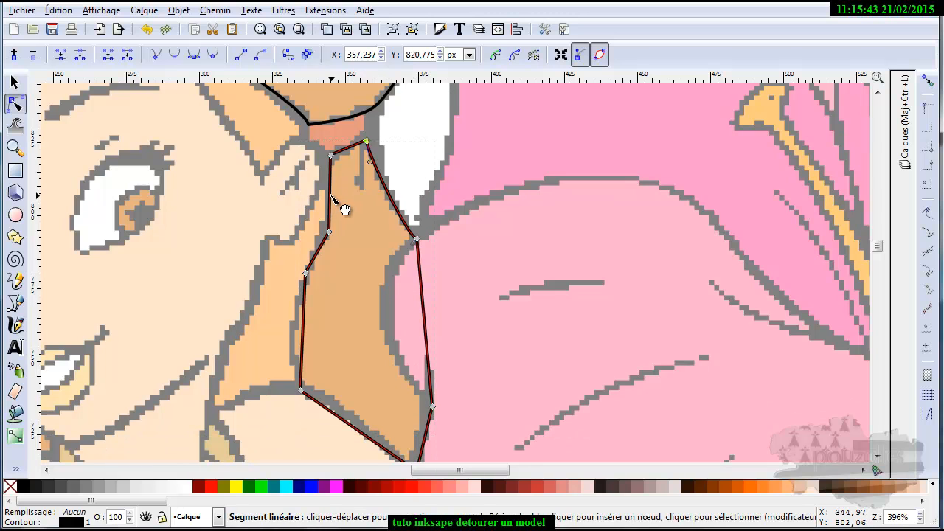
left_click_drag(331, 197, 329, 198)
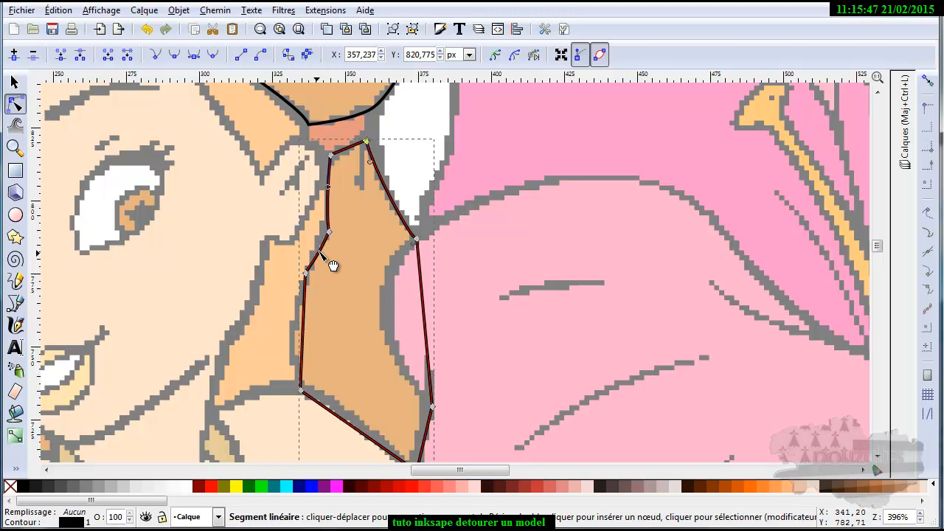
left_click_drag(306, 321, 297, 331)
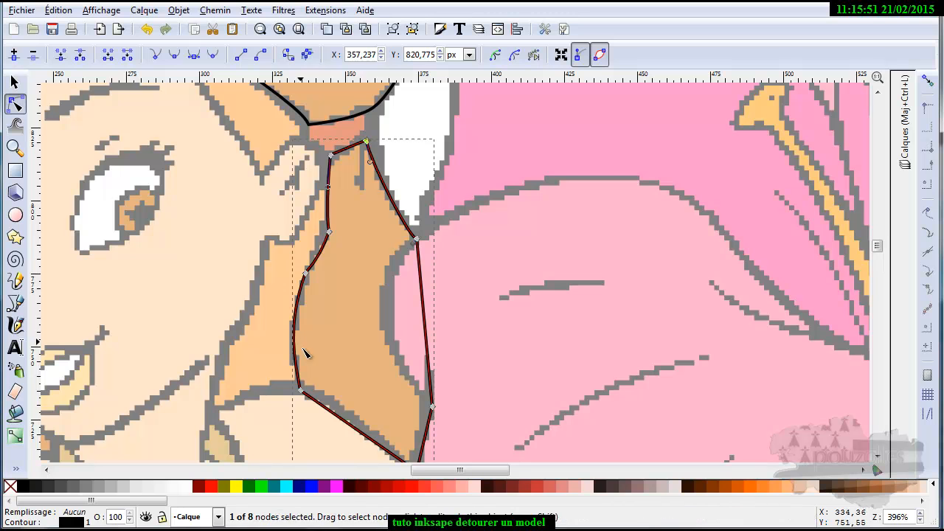
left_click_drag(354, 433, 357, 425)
Step: Turn on snapping and draw a closed Bézier path around the hair tie, with its corners on the nodes of the adjoining hair paths
scroll(358, 324, "up", 4)
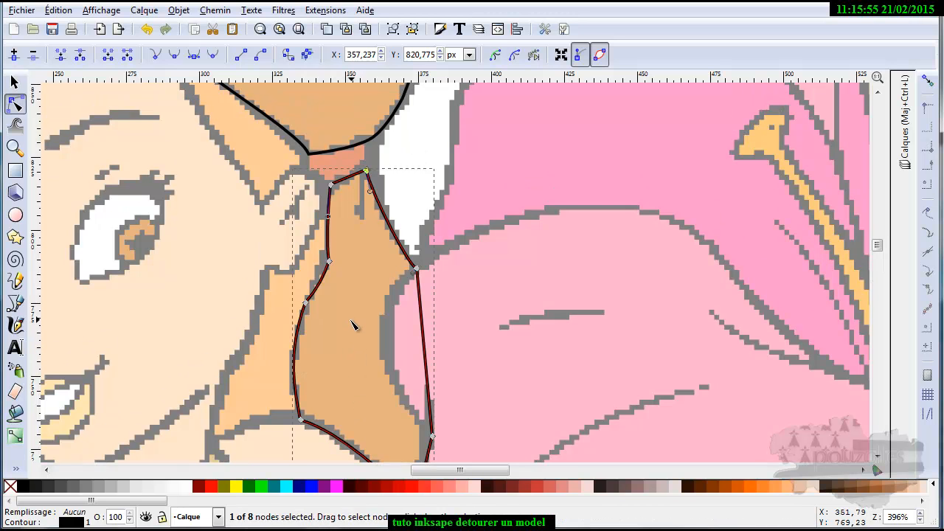
scroll(369, 317, "up", 1)
scroll(328, 273, "up", 1)
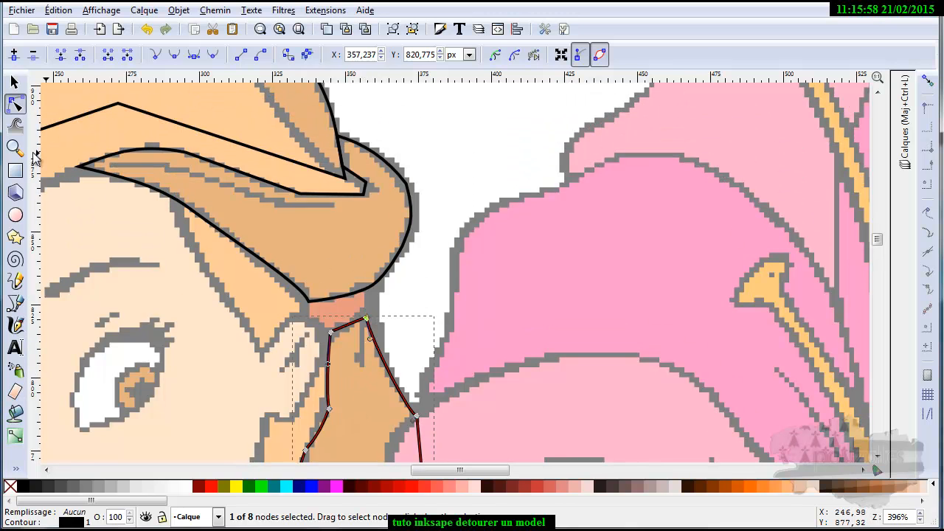
left_click(15, 303)
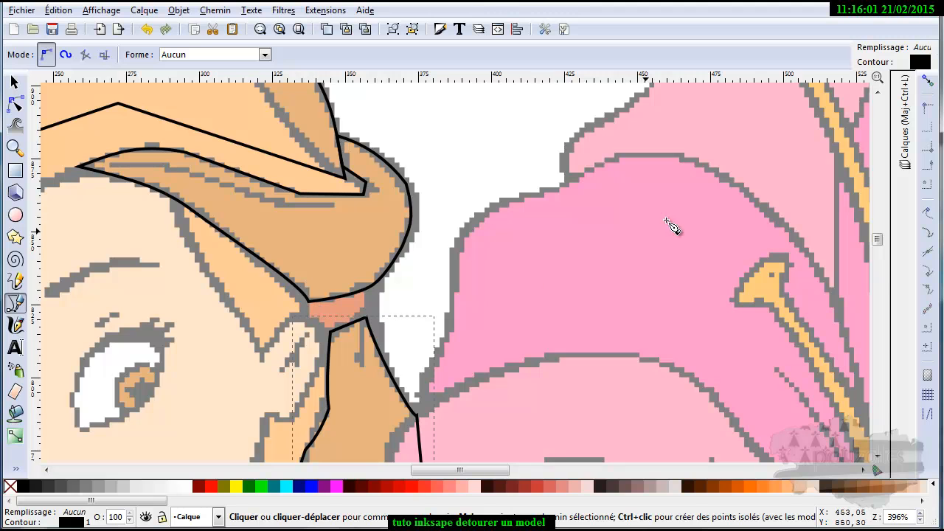
left_click(929, 81)
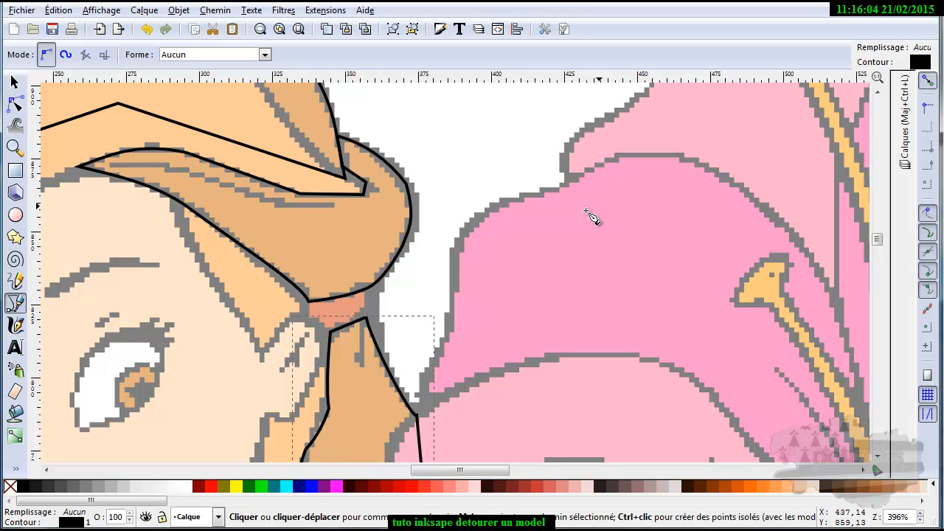
left_click(309, 301)
left_click(330, 333)
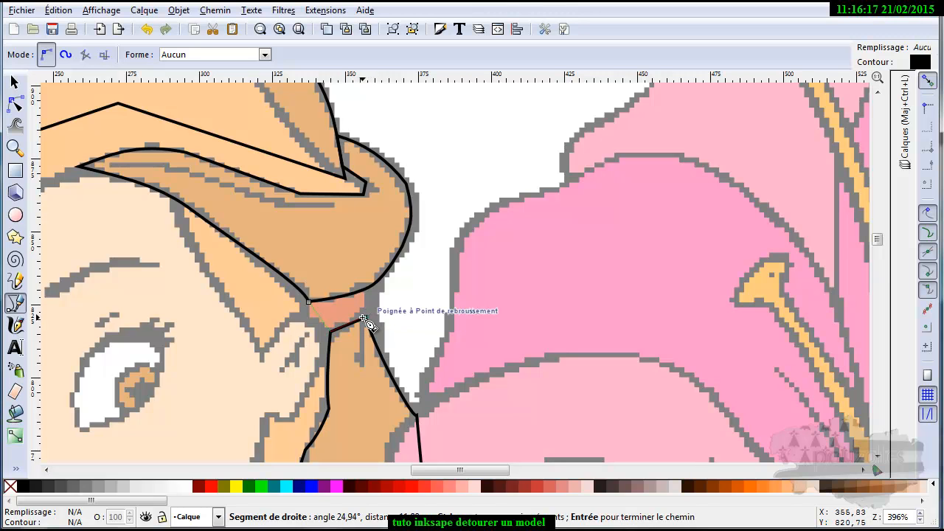
left_click(366, 318)
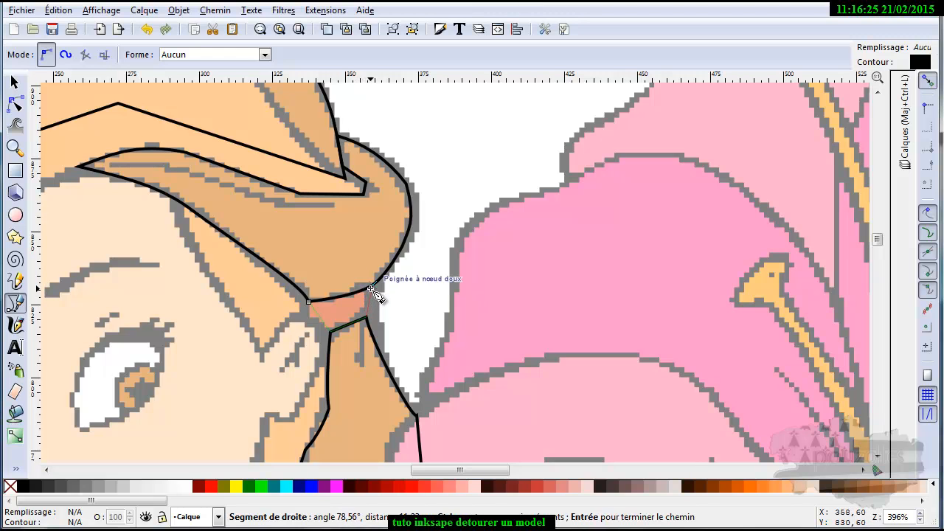
left_click(373, 287)
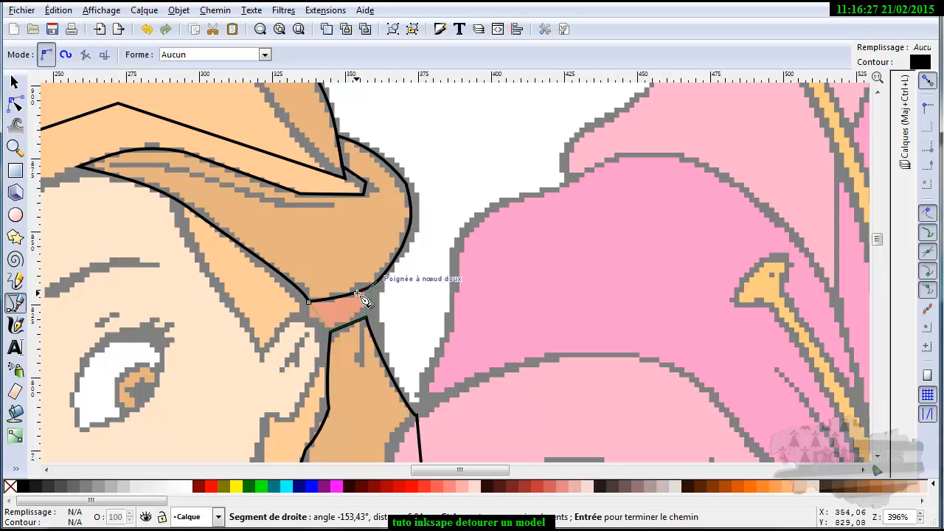
left_click(309, 301)
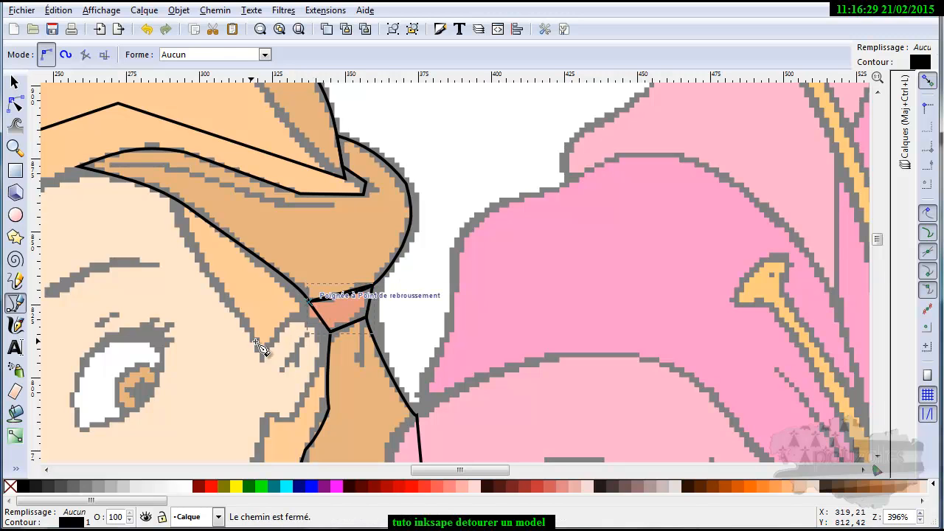
Step: Bend the hair tie path's top, left and right segments to follow the drawn outline, and adjust its bottom segment slightly
key("n")
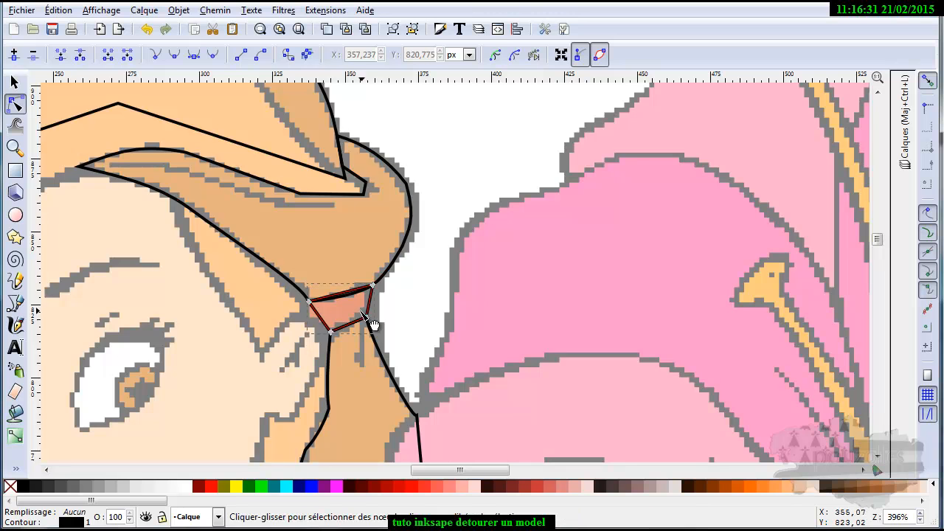
scroll(347, 315, "up", 2)
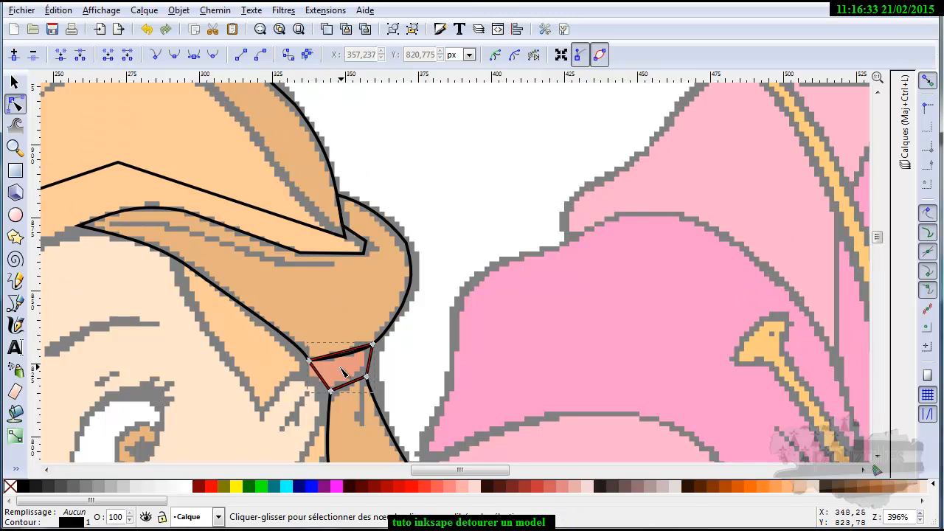
scroll(343, 370, "up", 2)
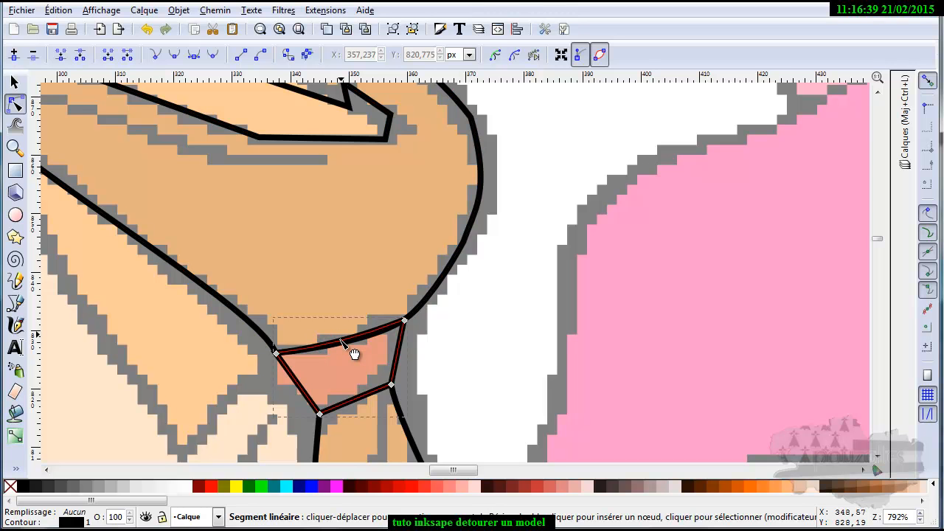
left_click_drag(308, 402, 304, 404)
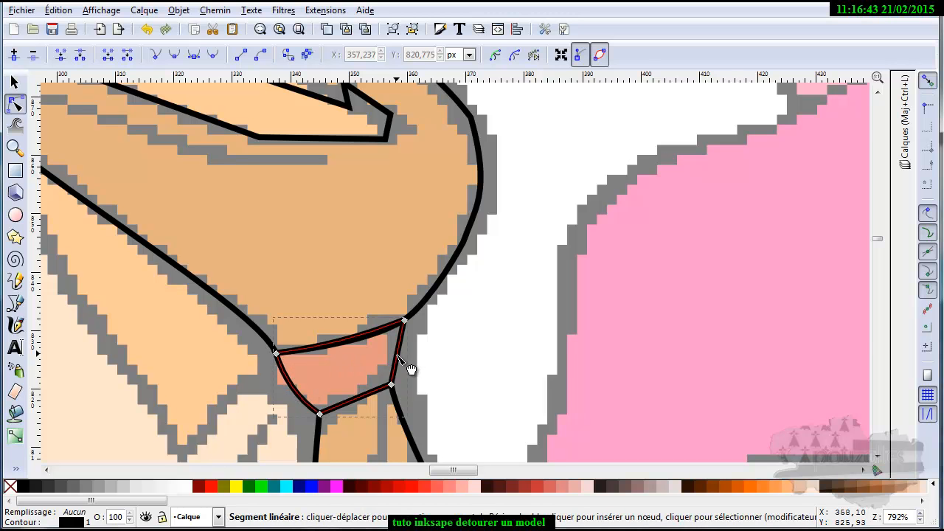
left_click_drag(399, 358, 403, 359)
left_click_drag(357, 404, 356, 401)
scroll(358, 404, "down", 1)
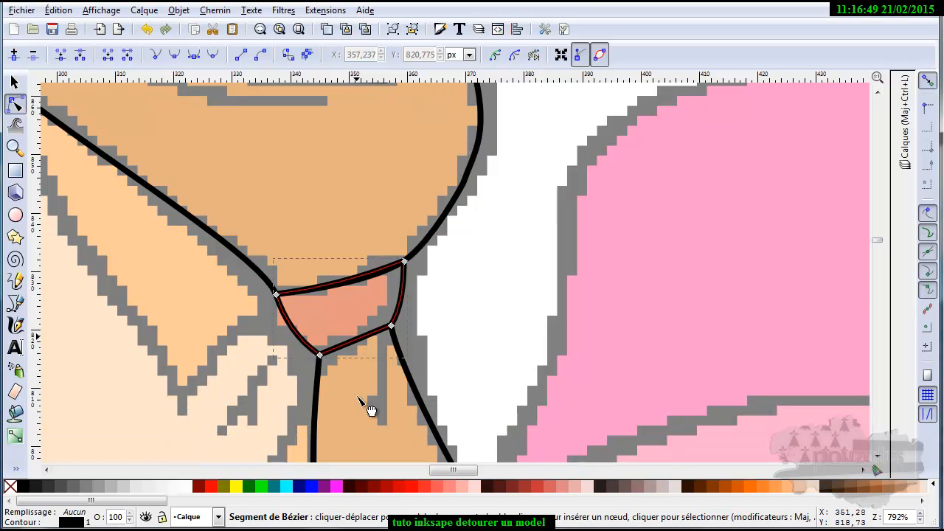
scroll(364, 391, "down", 5)
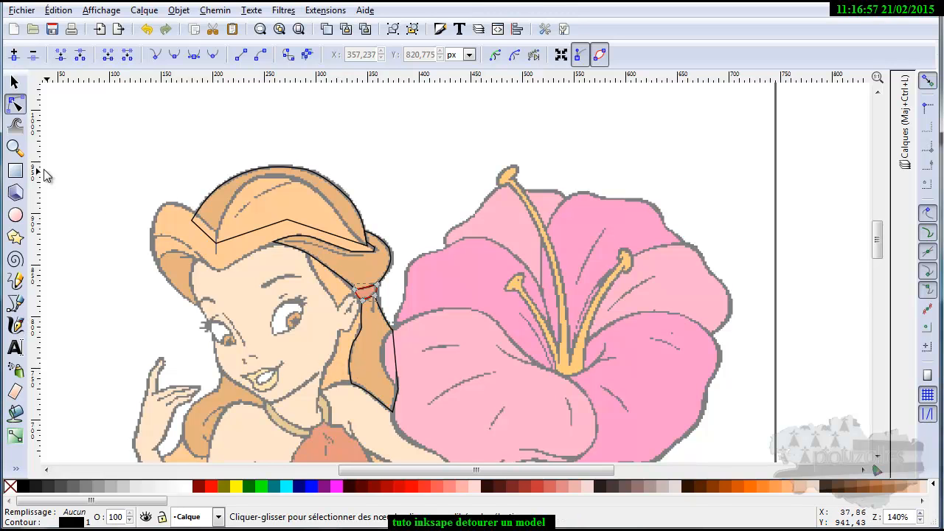
Step: Turn off snapping and draw a closed Bézier path around the pointed strand between forehead and ear, overlapping the hair lock above it
left_click(17, 303)
scroll(336, 308, "up", 1)
scroll(338, 310, "down", 1)
scroll(340, 308, "up", 2, "ctrl")
scroll(340, 301, "up", 1, "ctrl")
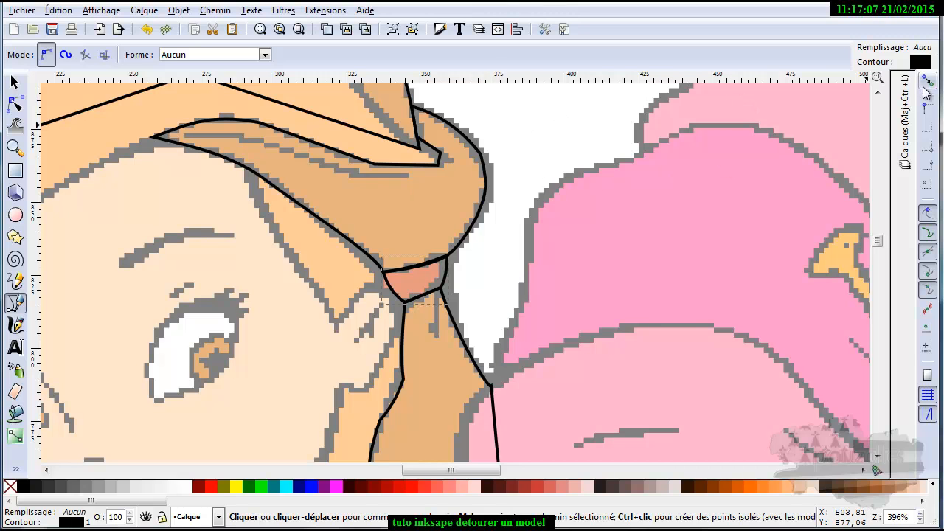
left_click(926, 78)
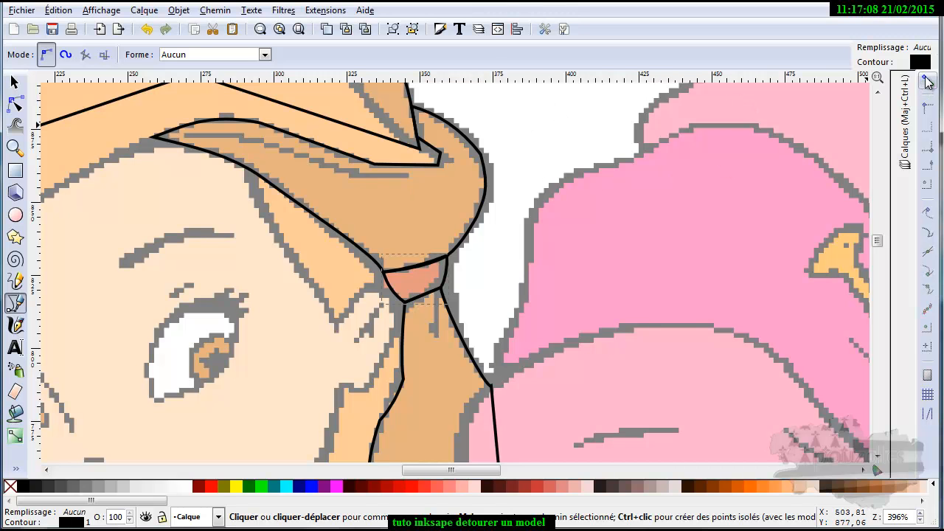
left_click(254, 159)
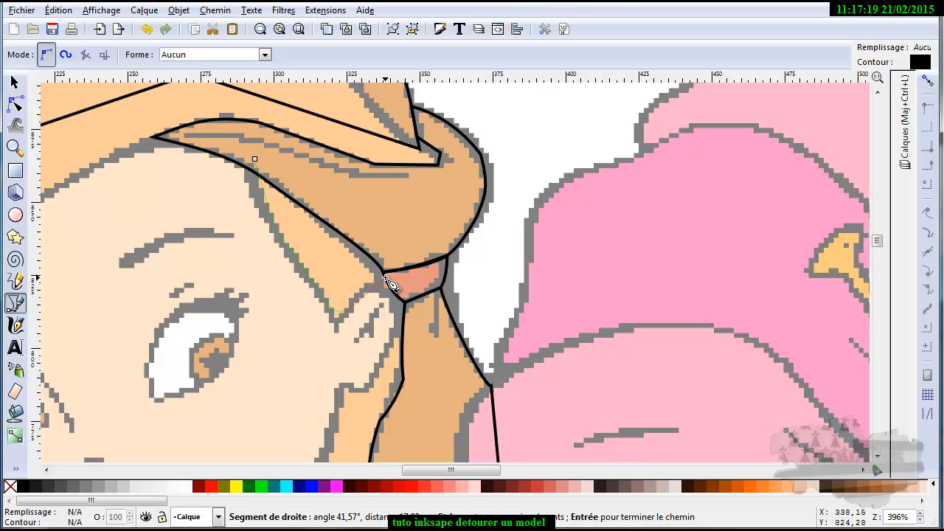
left_click(385, 249)
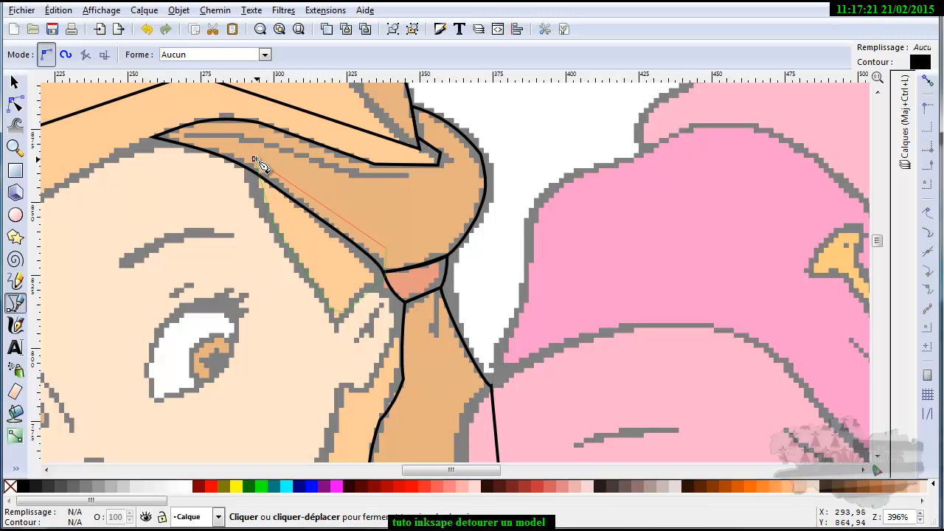
left_click(255, 159)
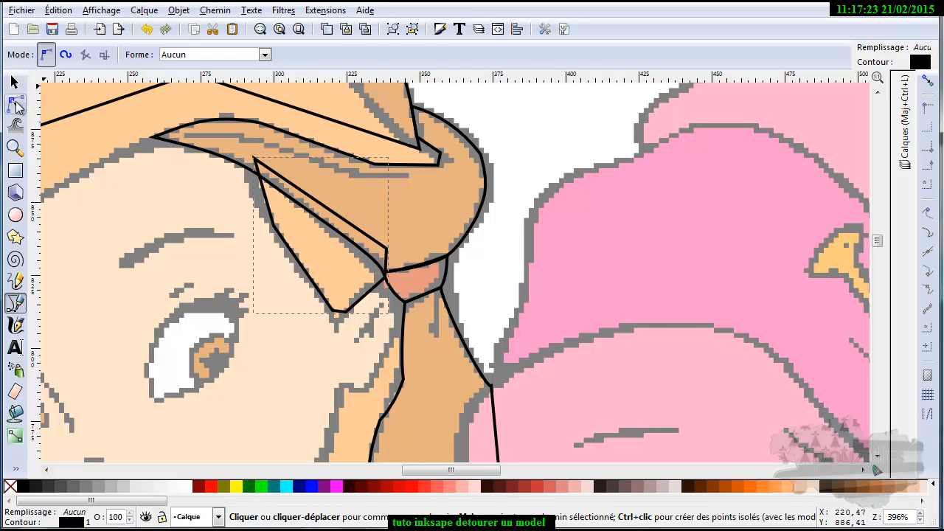
Step: Bend the pointed strand path's two segments along the face side to follow the drawn hair outline
left_click(16, 105)
left_click_drag(277, 205, 267, 207)
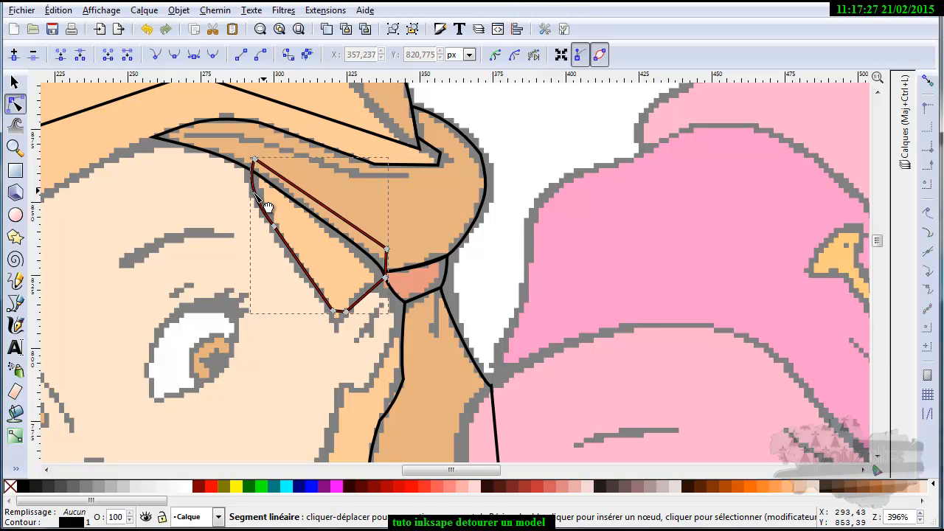
left_click_drag(267, 207, 269, 209)
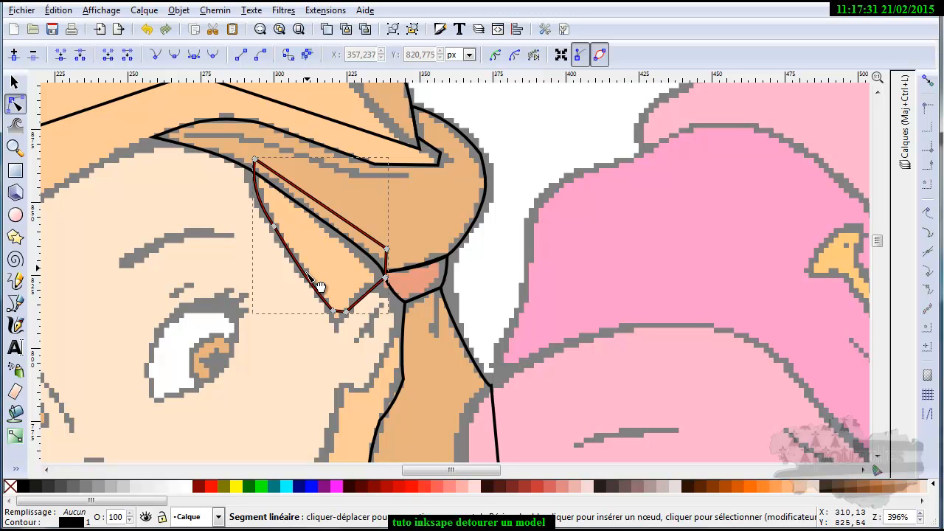
left_click_drag(307, 274, 306, 277)
left_click(274, 226)
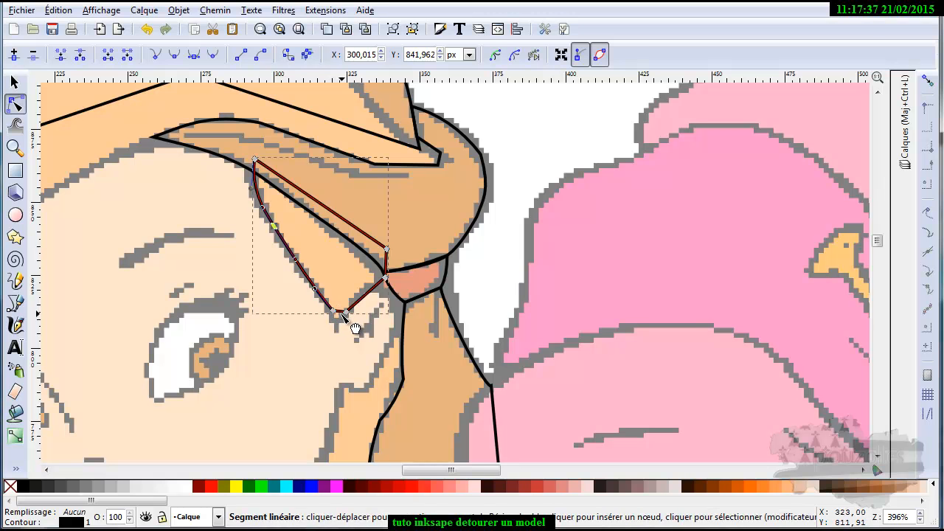
Step: Round the short segment at the pointed strand's lower tip and bend the segment rising to the hair tie along the drawn outline
scroll(351, 323, "up", 4)
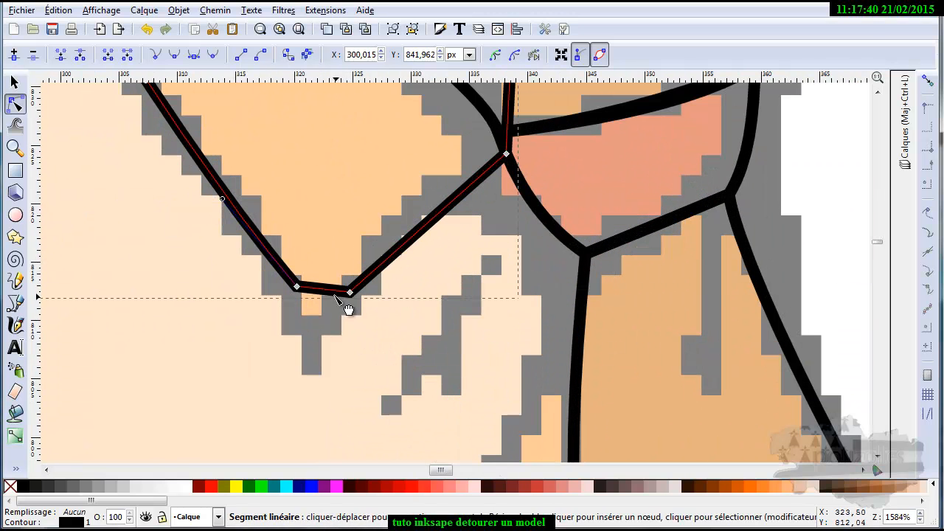
left_click_drag(335, 299, 324, 301)
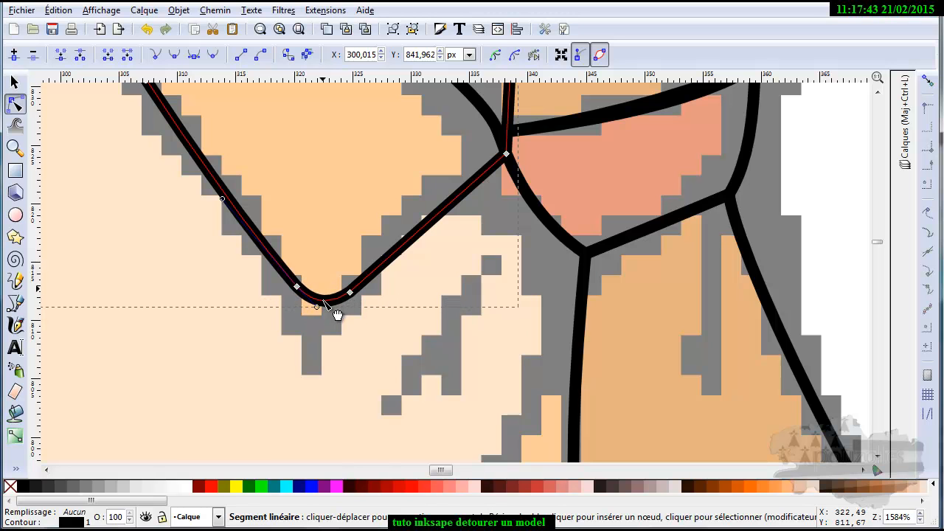
left_click_drag(427, 223, 435, 228)
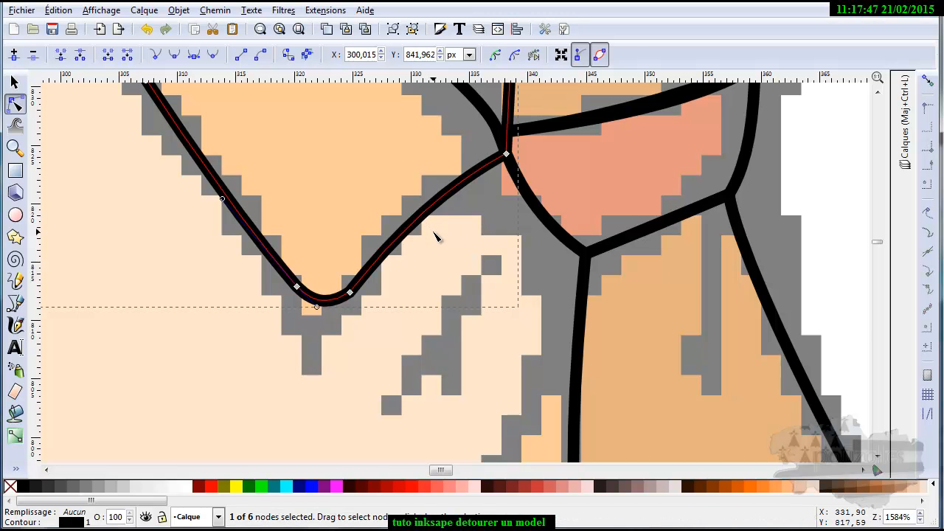
scroll(435, 236, "down", 5)
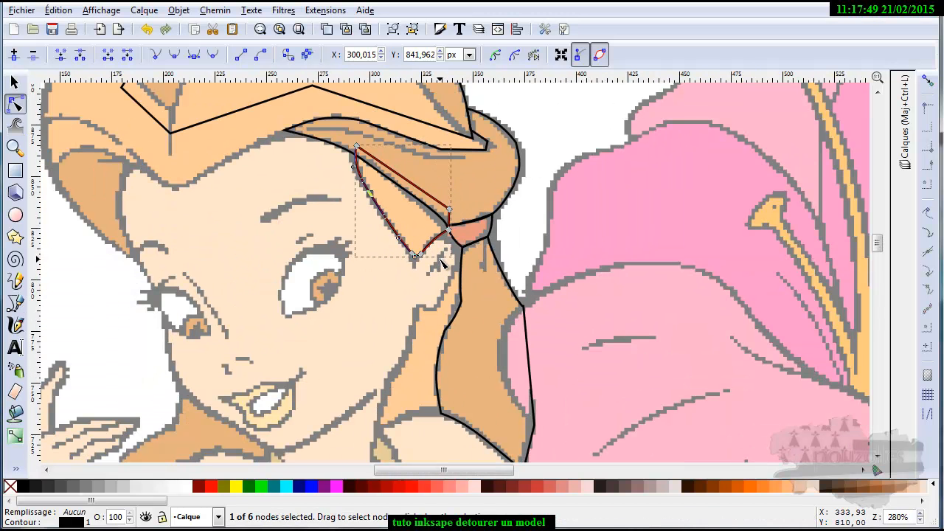
Step: Draw a closed Bézier path around the hair between cheek and hanging hair, starting below the hair tie and overlapping the face and hanging hair
scroll(427, 323, "down", 2)
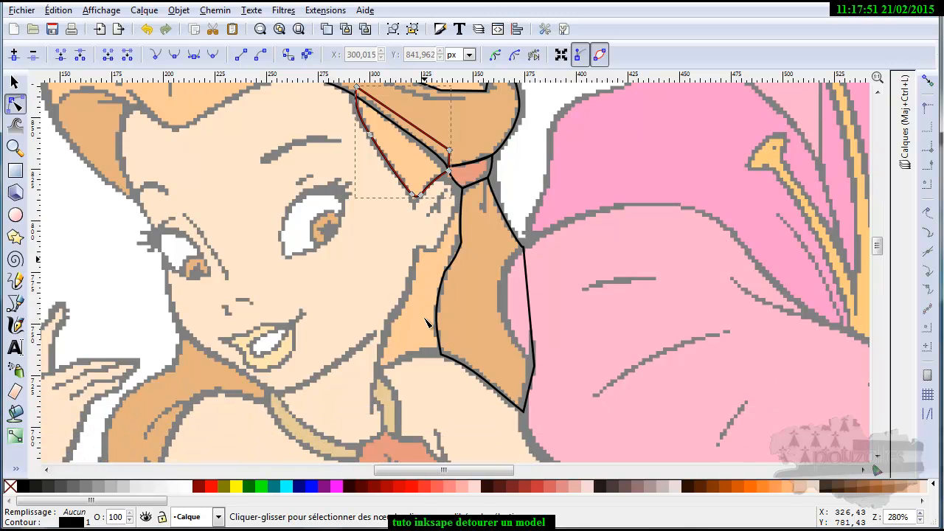
left_click(16, 301)
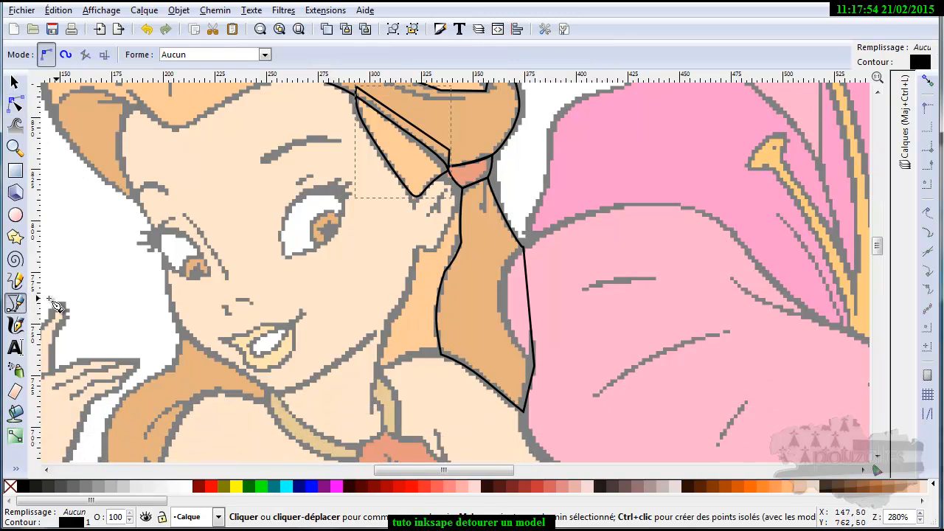
left_click(463, 188)
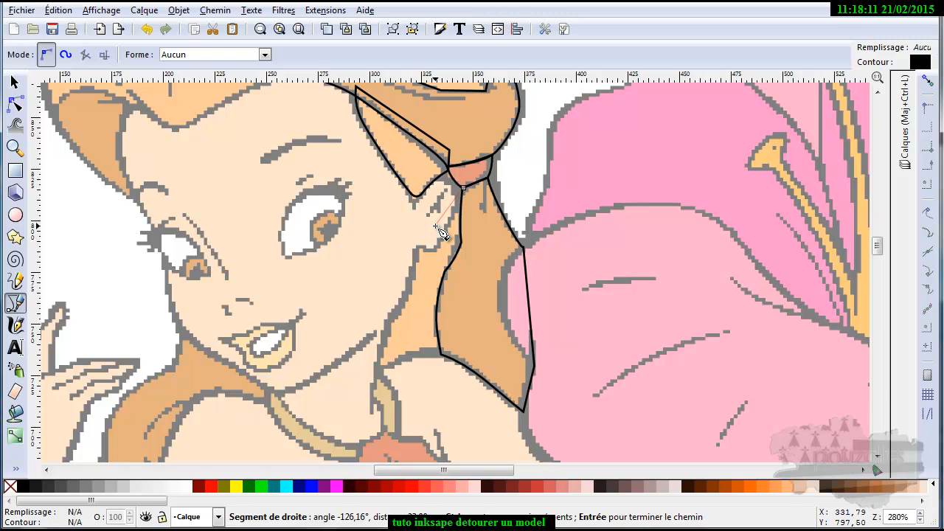
left_click(402, 243)
left_click(379, 330)
left_click(367, 369)
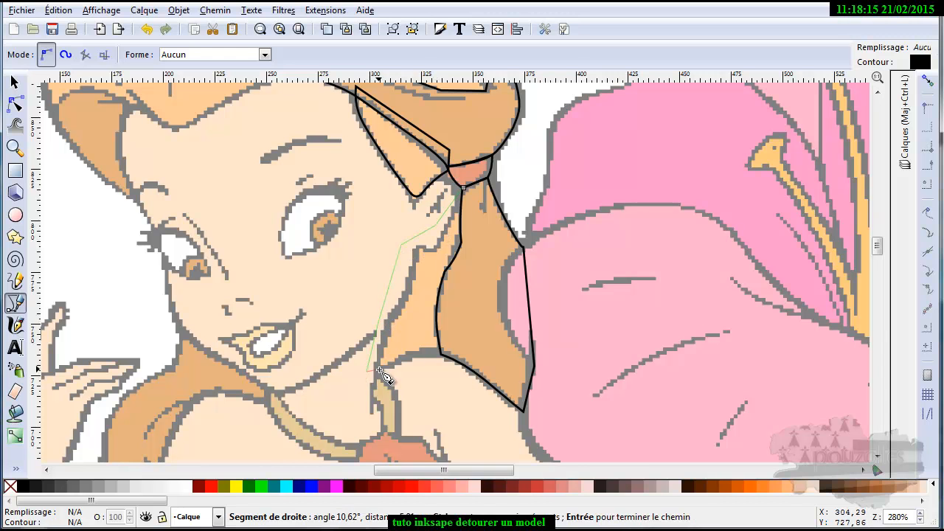
left_click(441, 354)
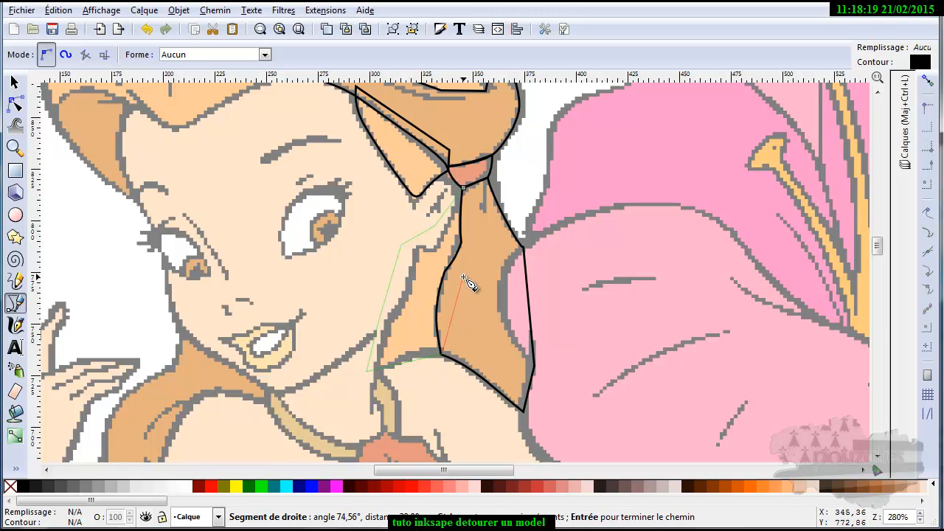
left_click(475, 200)
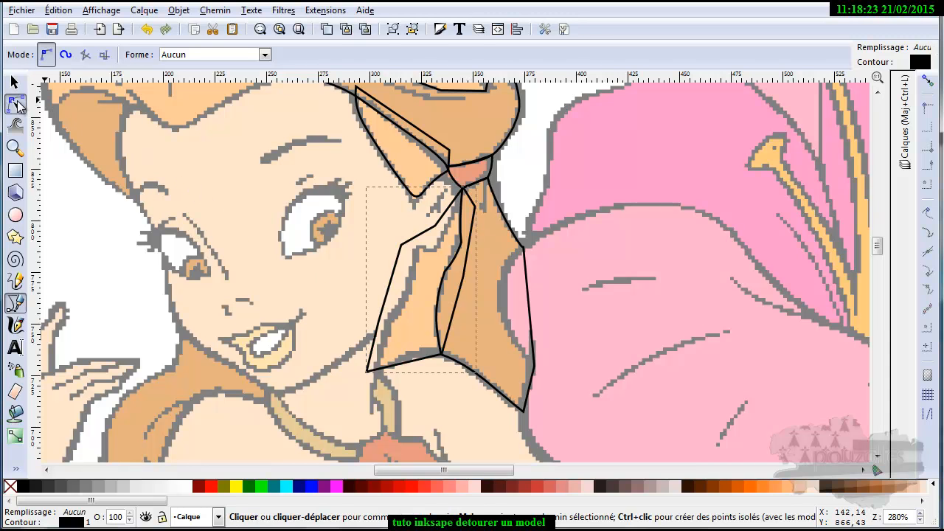
Step: Bend the bottom segment of the path behind the cheek upward to follow the drawn shoulder line
left_click(16, 105)
scroll(436, 289, "up", 1)
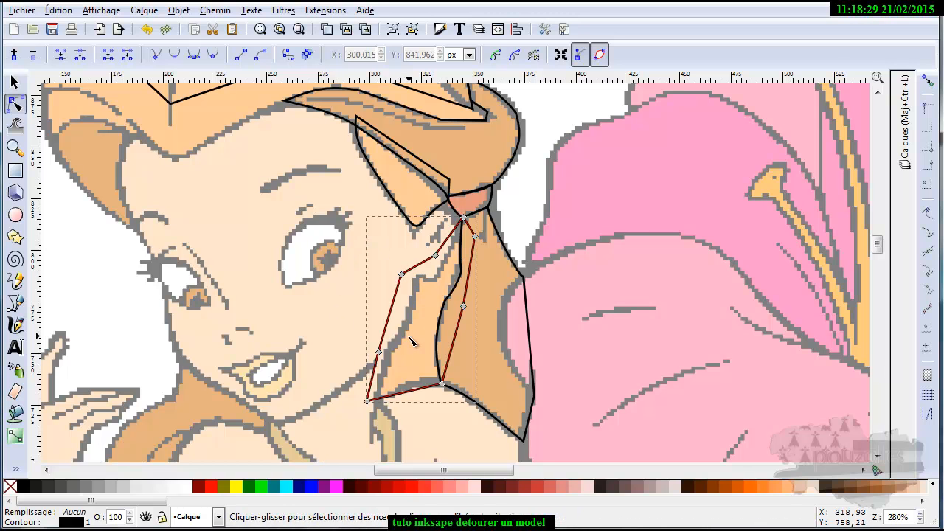
left_click_drag(424, 405, 424, 401)
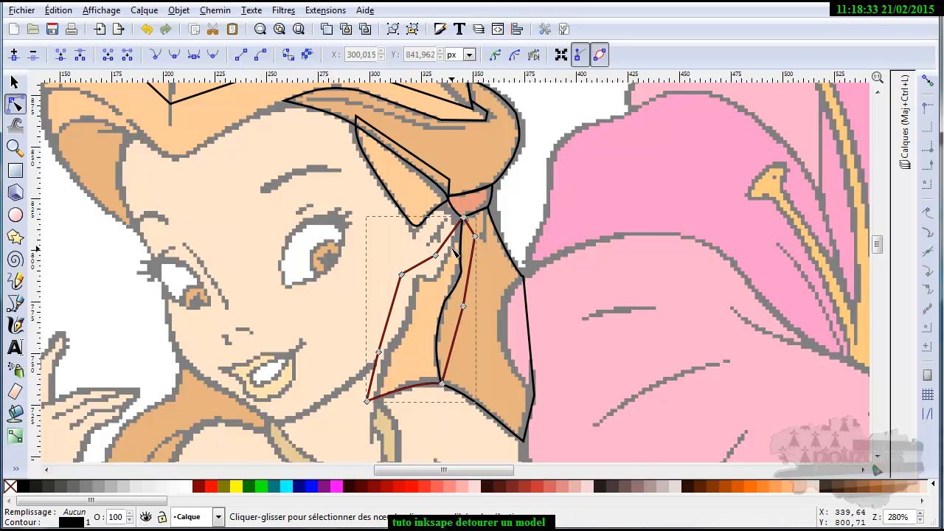
scroll(461, 221, "up", 2)
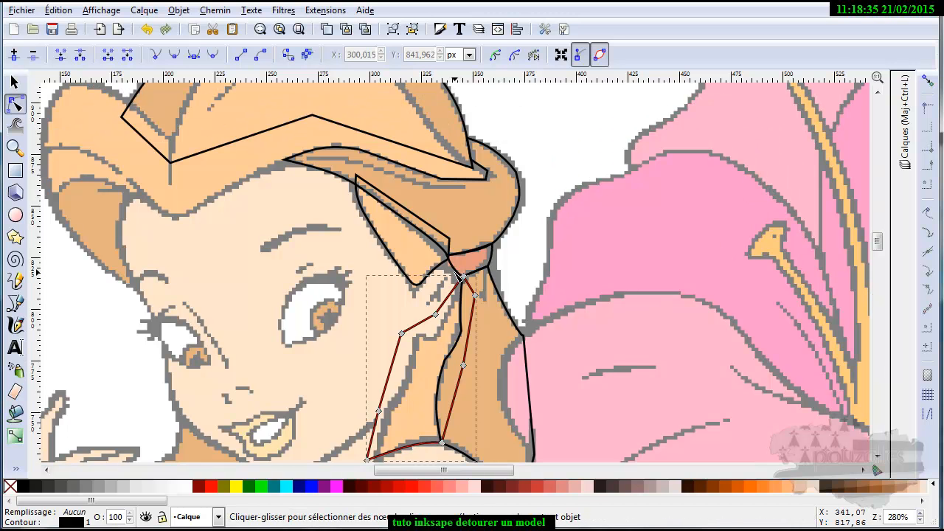
Step: Adjust the position of the pointed strand path's end node so it meets the face-side corner of the hair tie
scroll(455, 272, "up", 1)
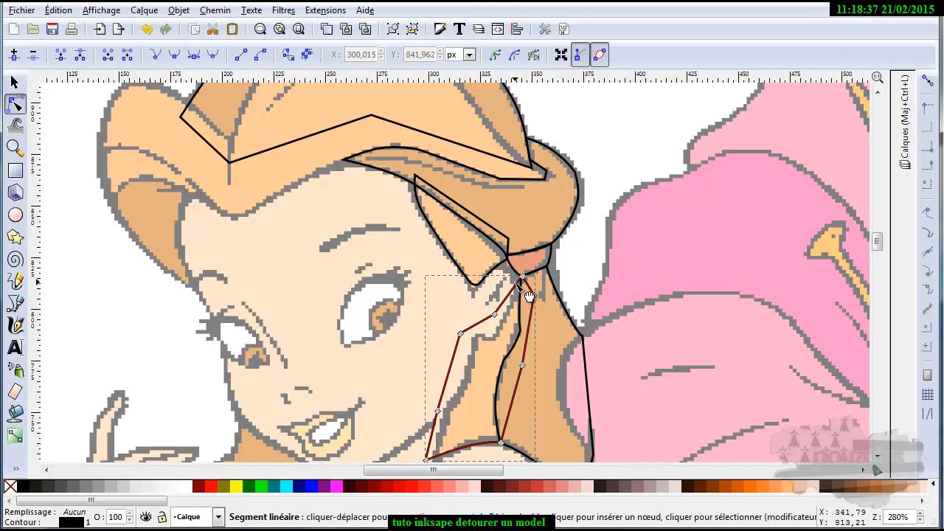
scroll(512, 268, "up", 1)
scroll(514, 272, "up", 2)
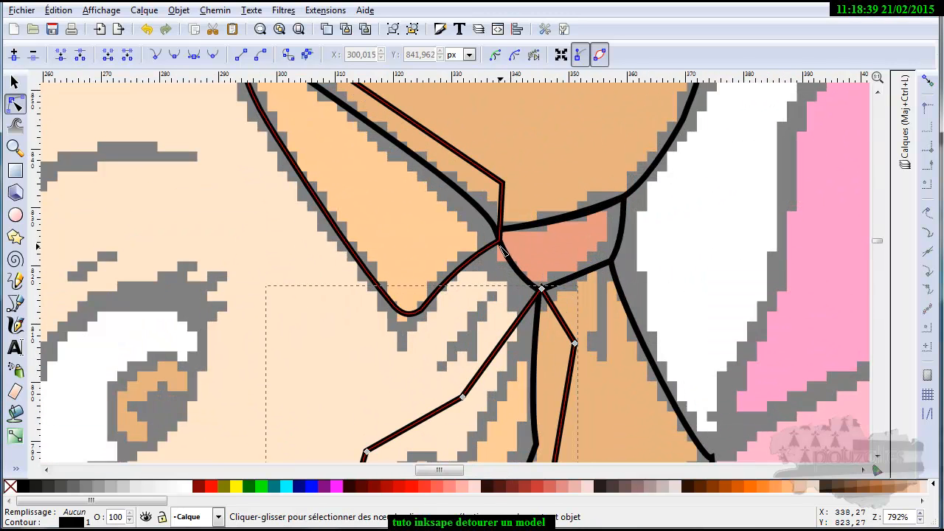
left_click(508, 258)
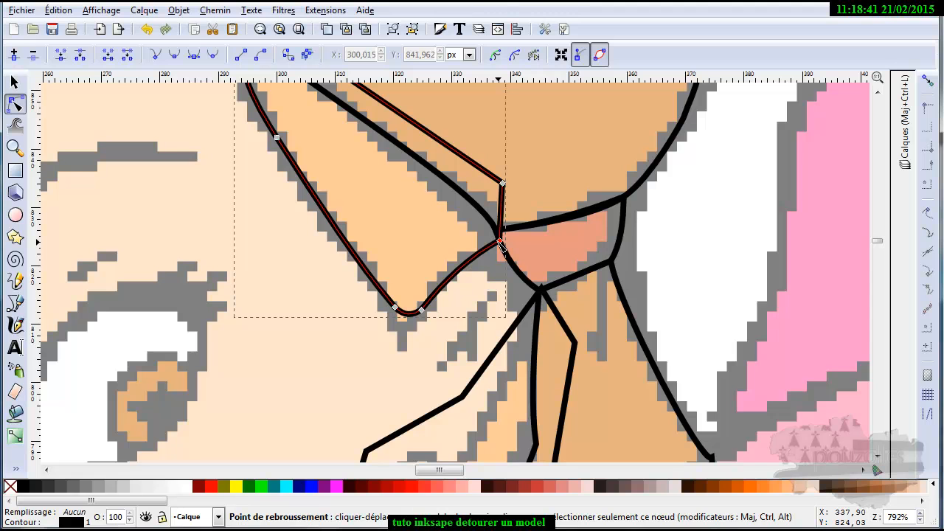
left_click_drag(500, 249, 485, 261)
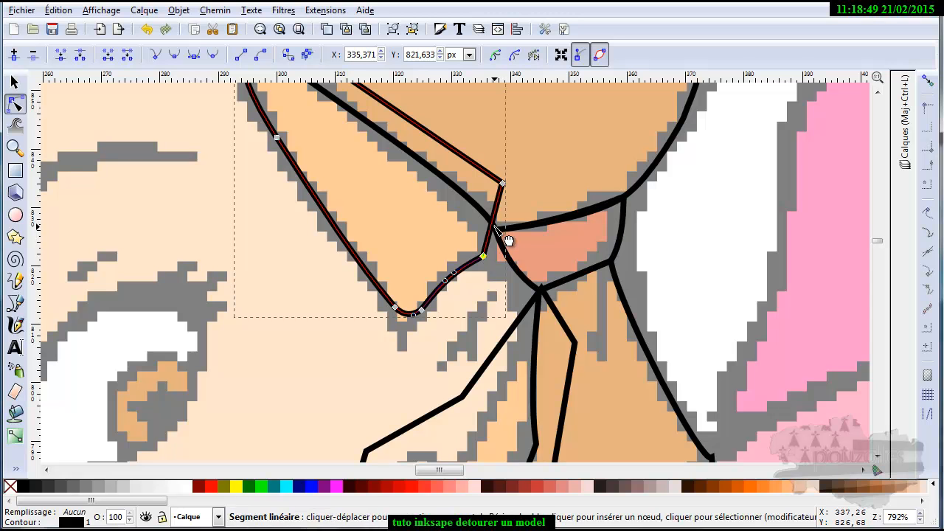
left_click_drag(489, 255, 498, 244)
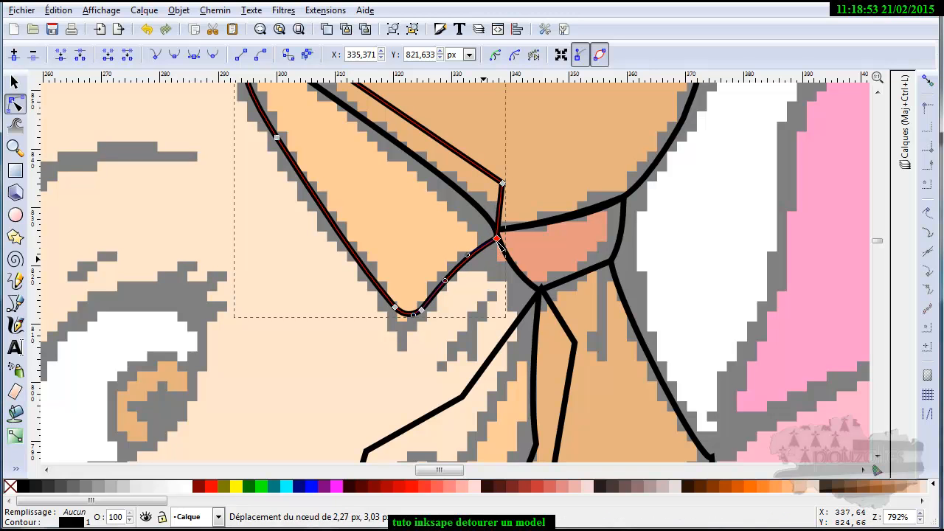
Step: Round the hair tie path's face-side segment outward and nudge its upper face-side corner node slightly inward
left_click(525, 280)
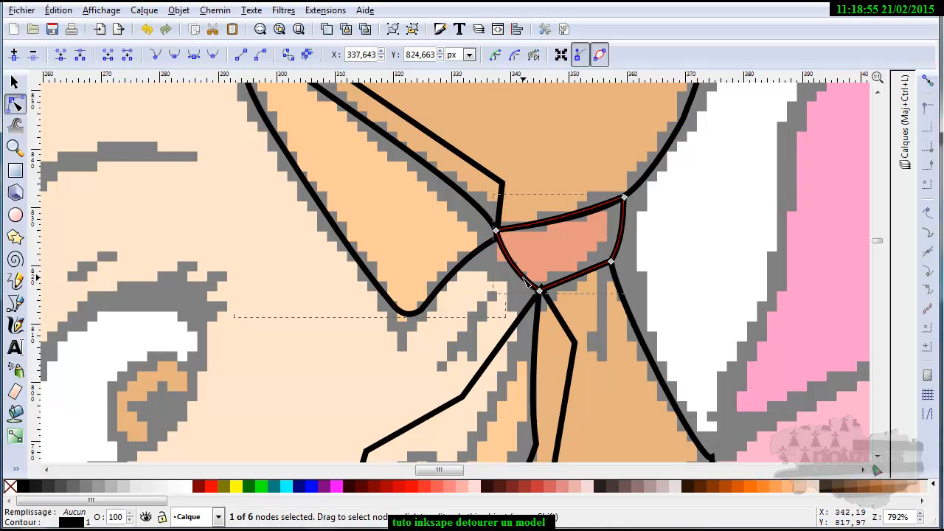
left_click_drag(540, 292, 505, 273)
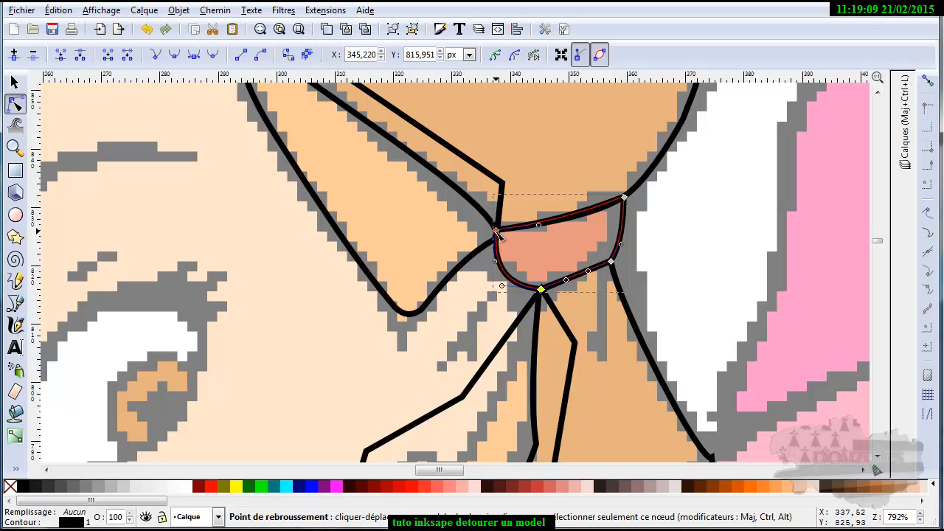
mouse_move(496, 235)
left_mouse_down()
mouse_move(491, 247)
mouse_move(501, 234)
left_mouse_up()
Step: Bend the pointed strand path's segment between its lower tip and the hair tie downward to follow the drawn outline
left_click(478, 255)
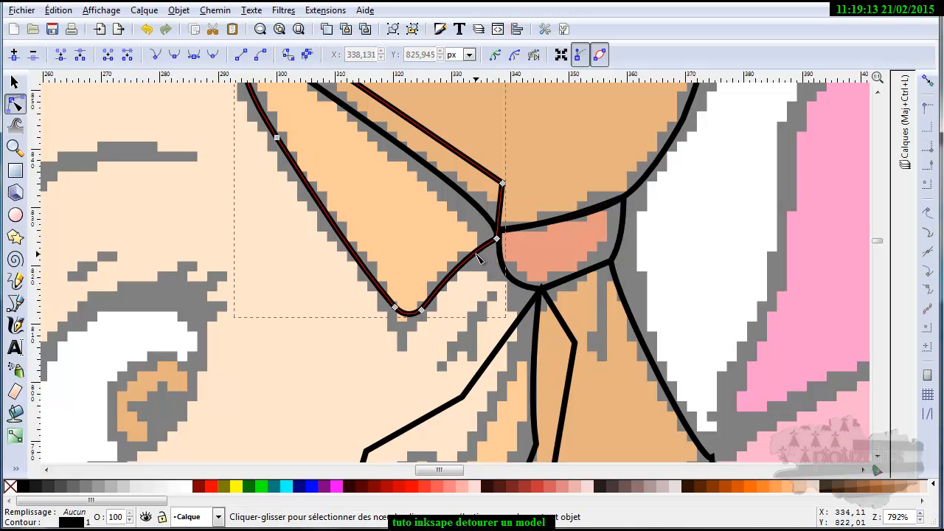
left_click_drag(485, 271, 460, 278)
scroll(455, 307, "down", 1)
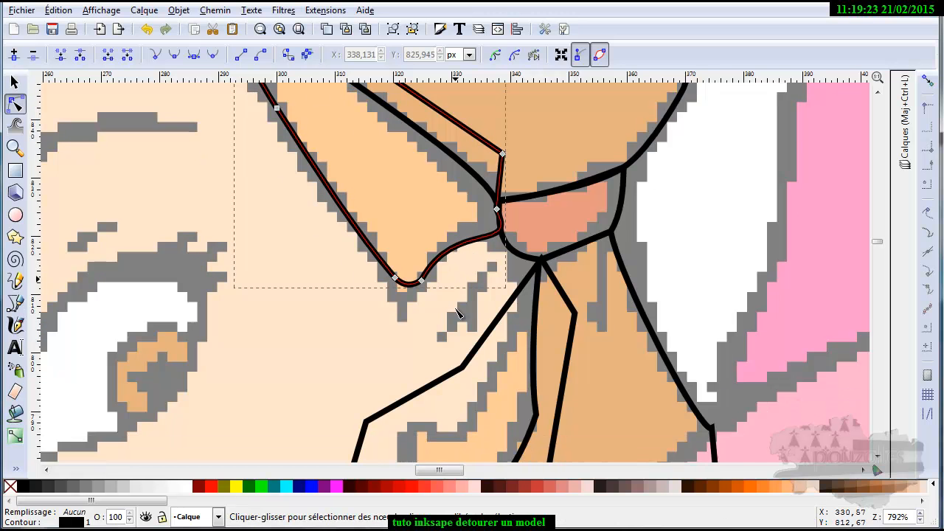
Step: Draw a closed four-node Bézier path around the dark lock on the forehead's far side and bend its outer lower segment to the outline
scroll(455, 314, "down", 3)
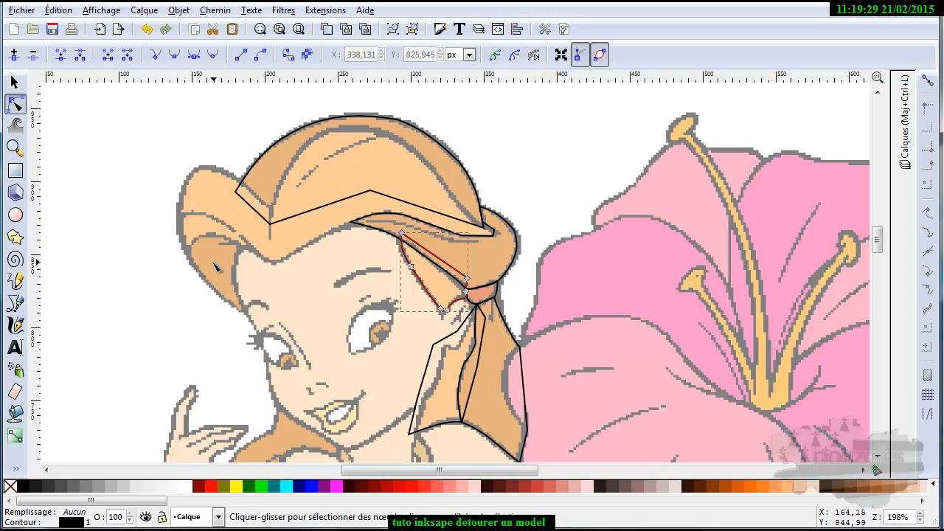
scroll(215, 275, "up", 2)
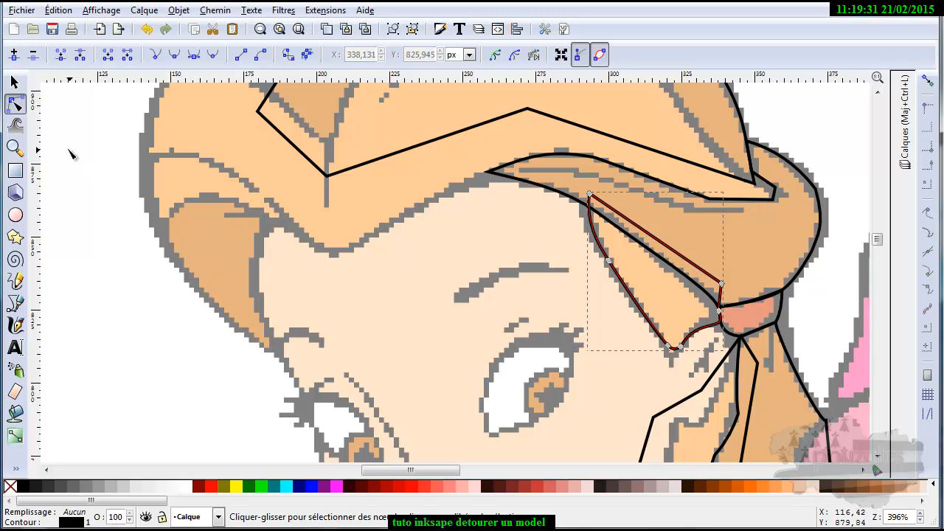
left_click(15, 303)
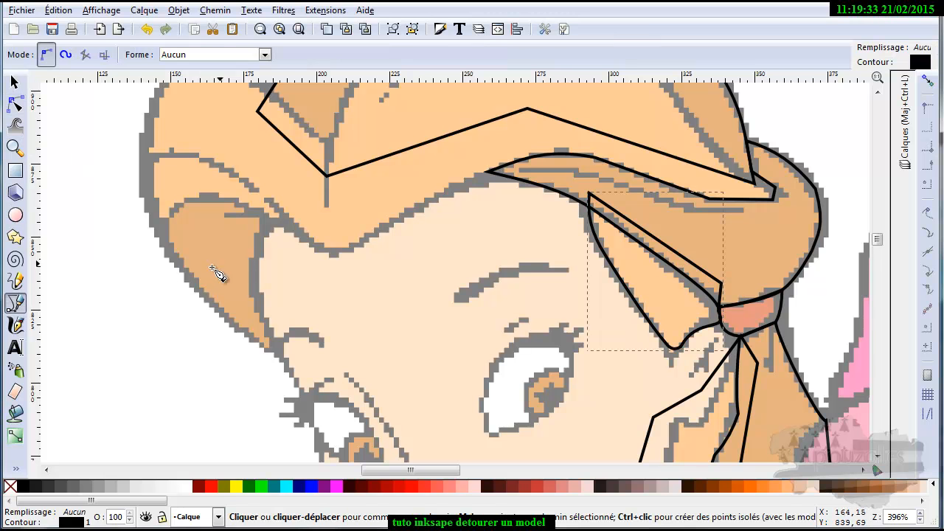
left_click(303, 201)
left_click(180, 180)
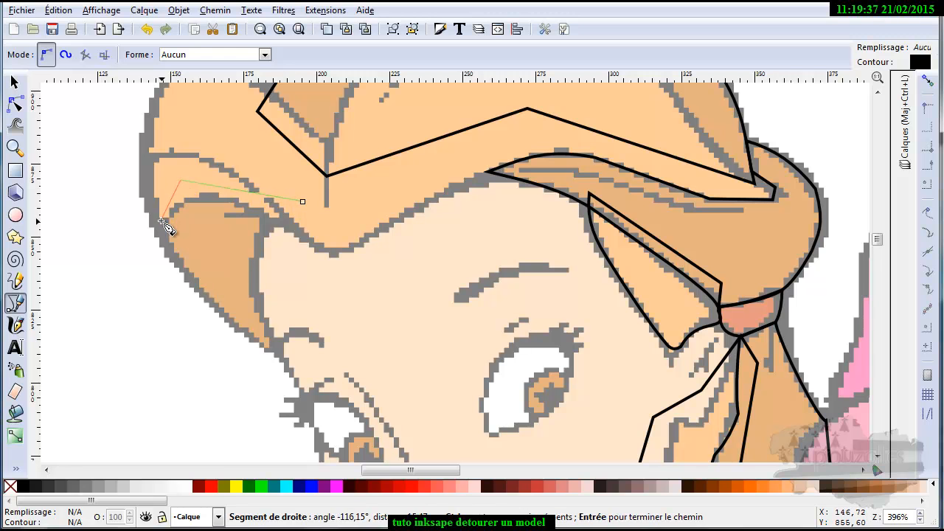
left_click(158, 227)
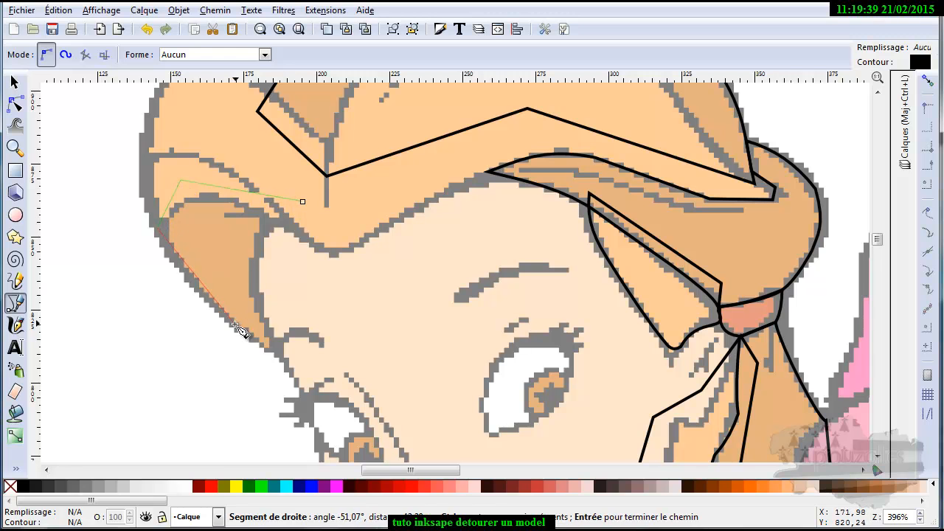
left_click(272, 349)
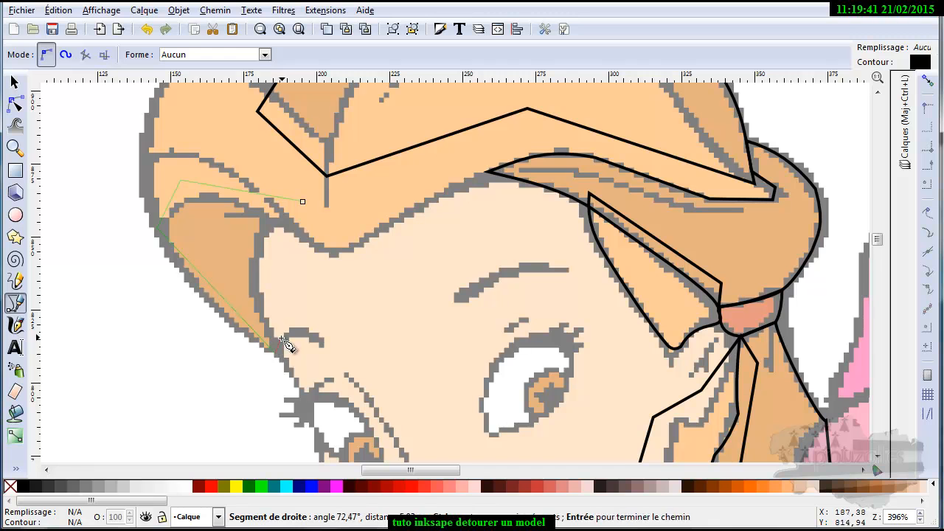
left_click(305, 202)
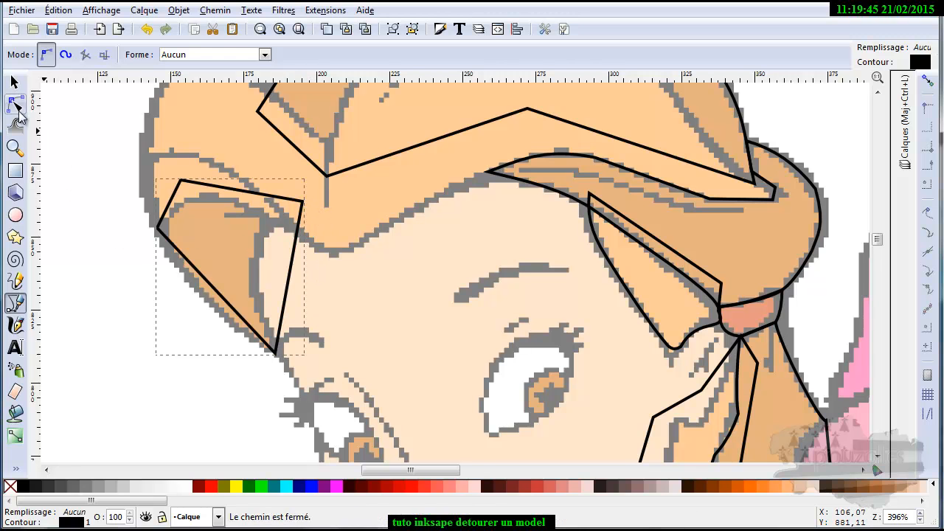
left_click(17, 107)
left_click_drag(220, 300, 211, 310)
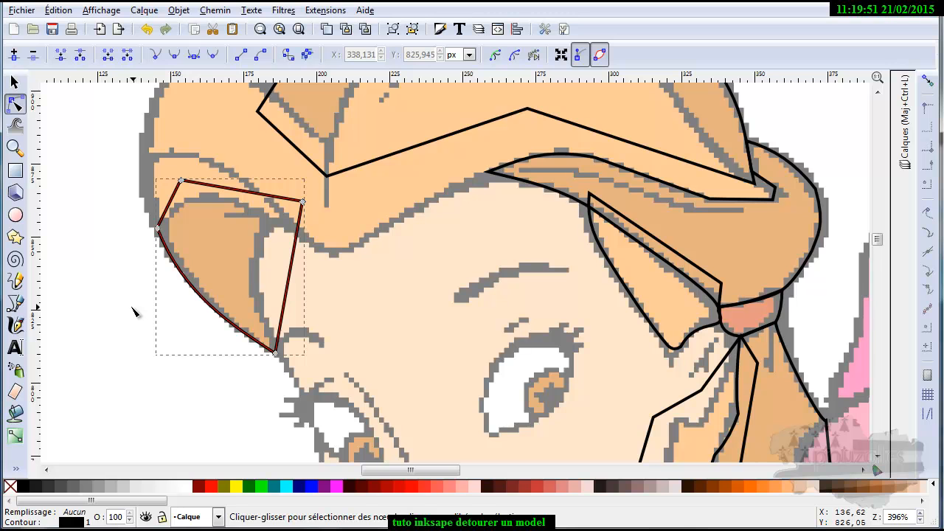
scroll(137, 305, "up", 3)
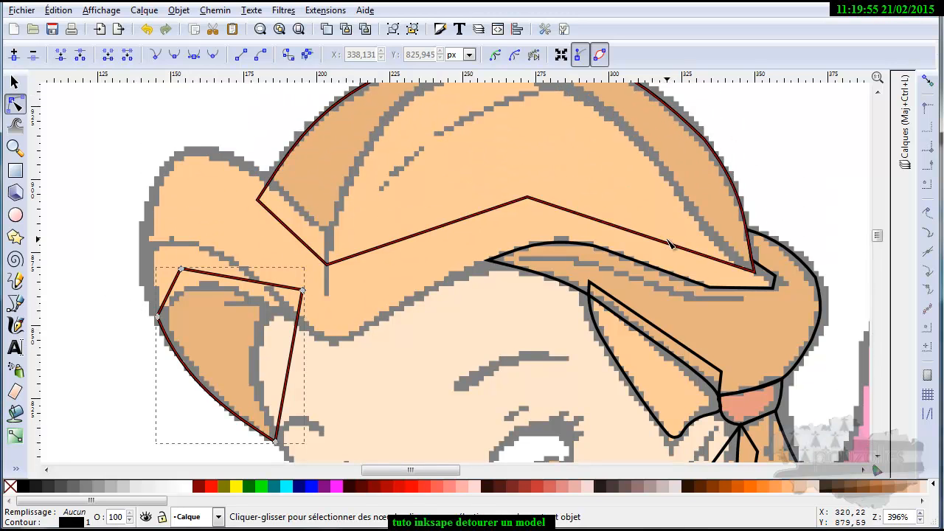
left_click(16, 303)
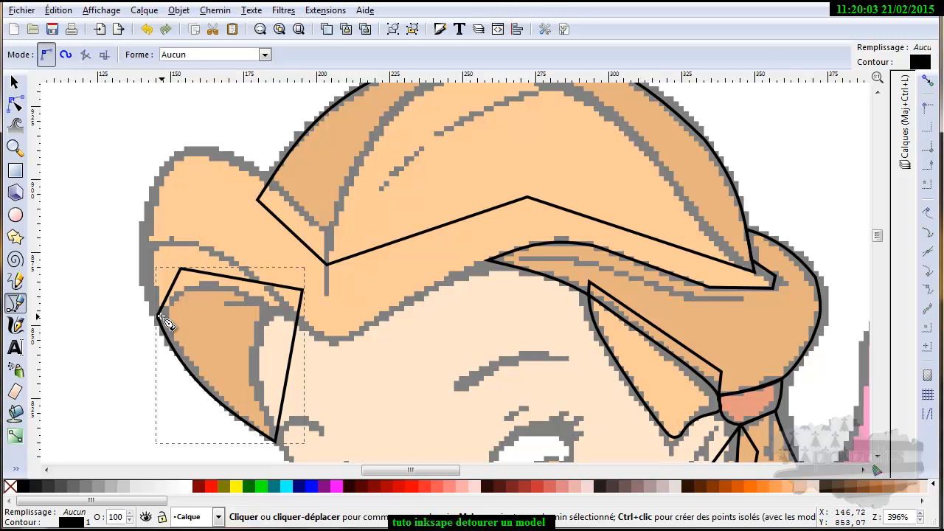
left_click(928, 82)
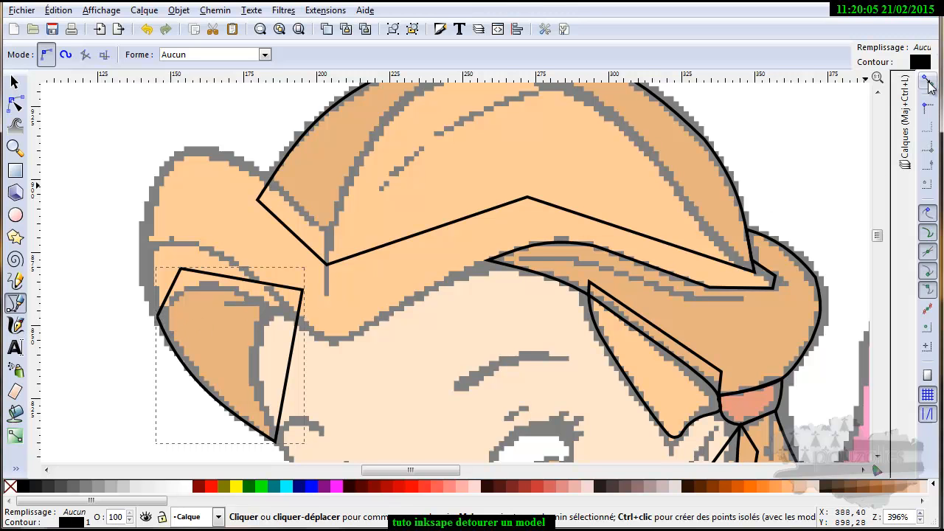
left_click(158, 318)
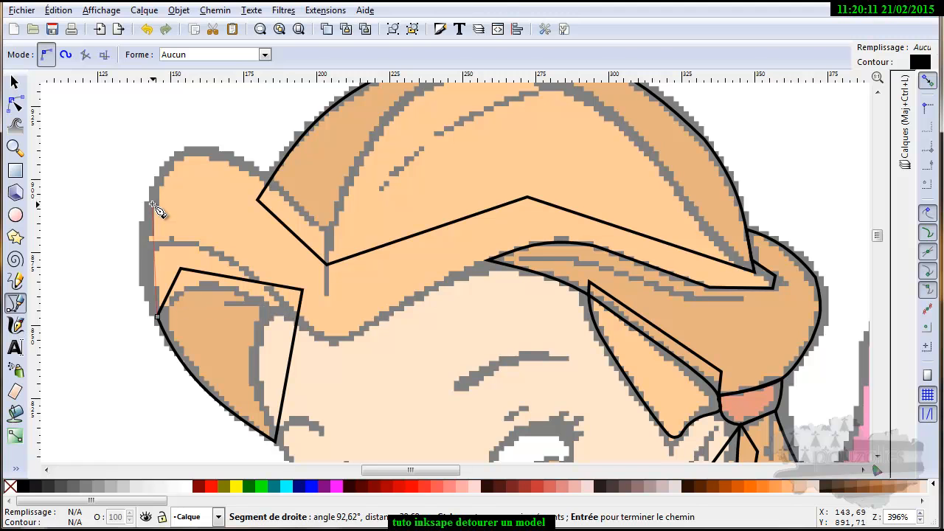
left_click(185, 156)
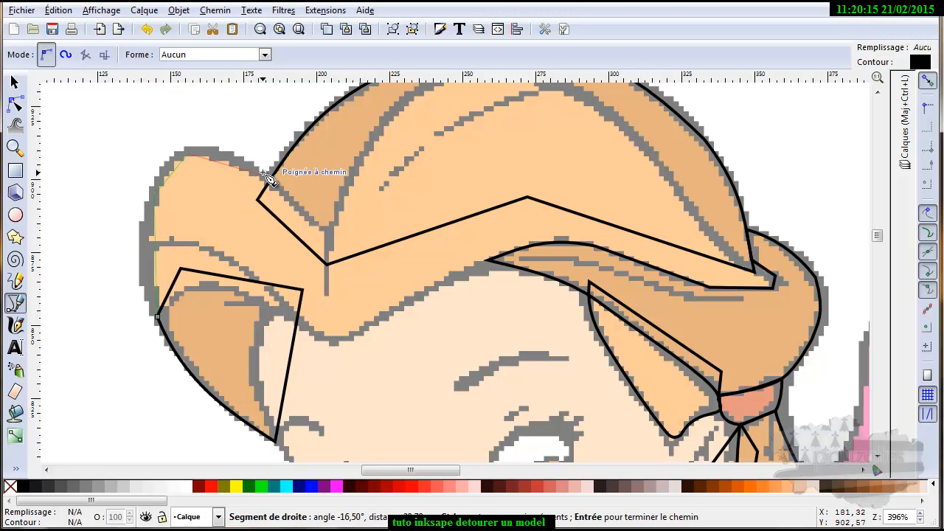
left_click(267, 177)
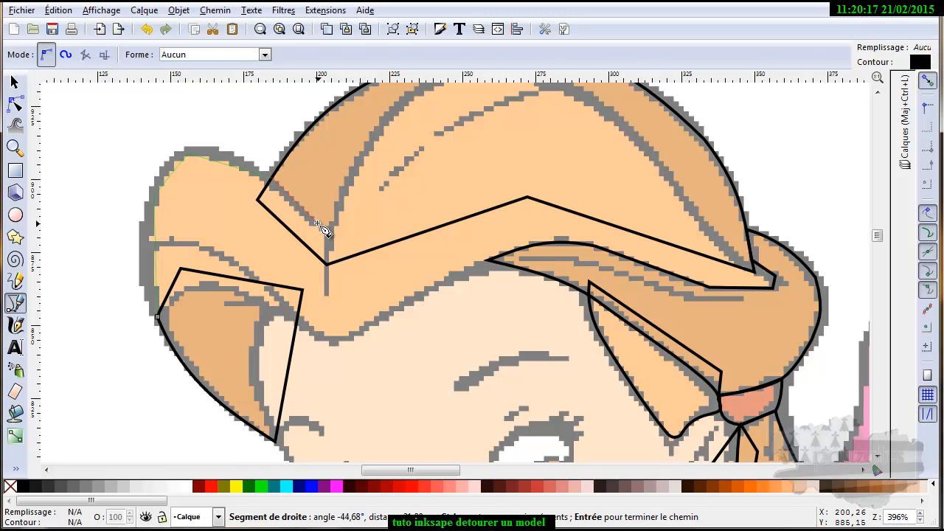
left_click(335, 215)
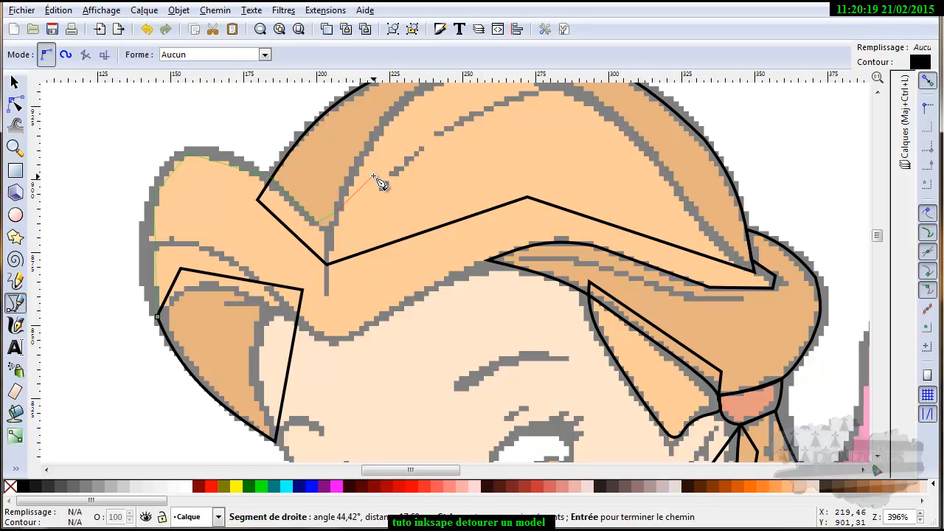
left_click(404, 107)
left_click_drag(394, 137, 272, 298)
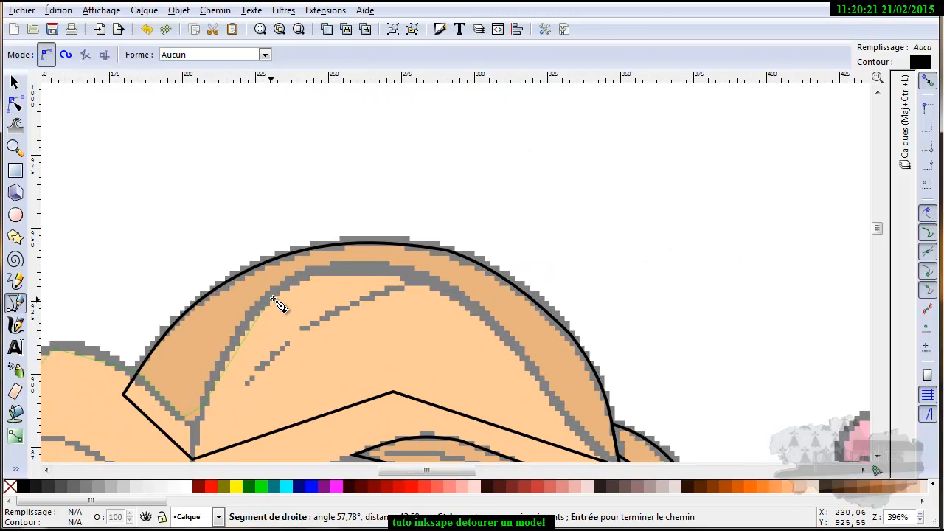
left_click(388, 272)
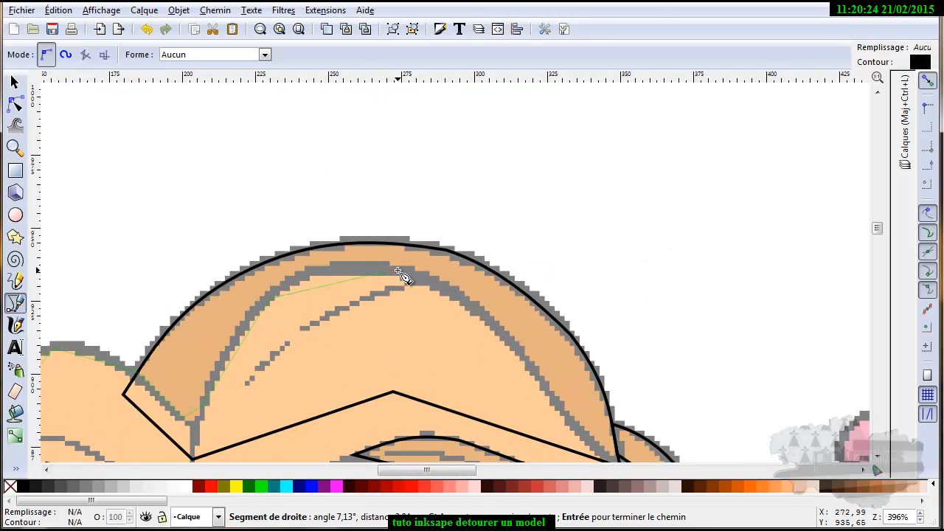
left_click(521, 351)
scroll(525, 357, "down", 4)
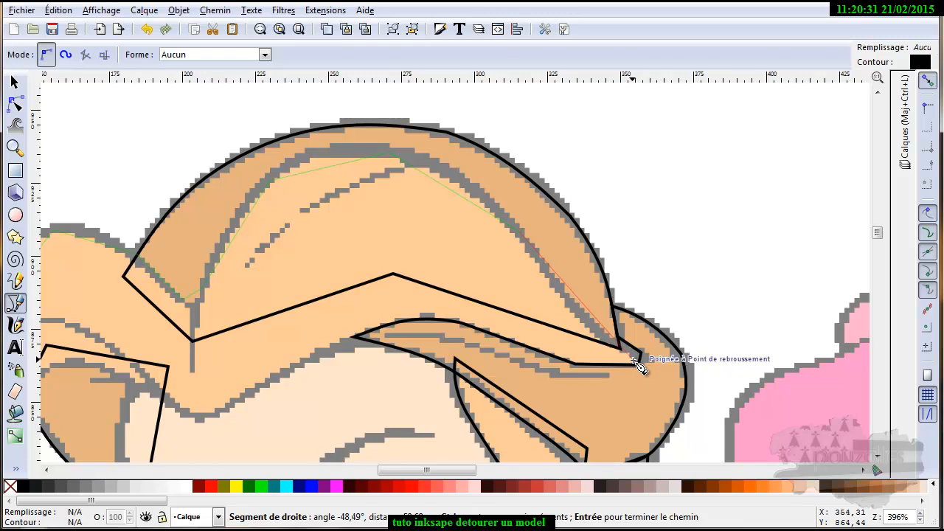
scroll(633, 360, "left", 2)
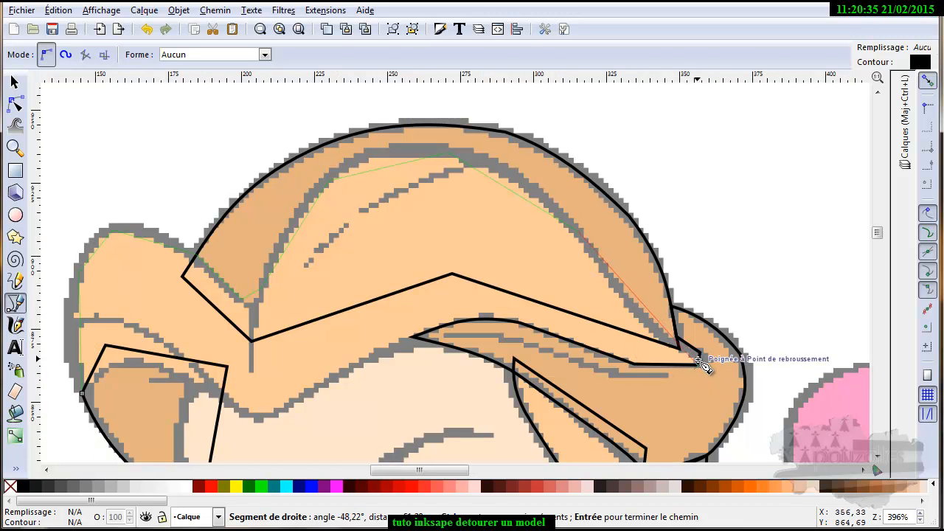
left_click(927, 80)
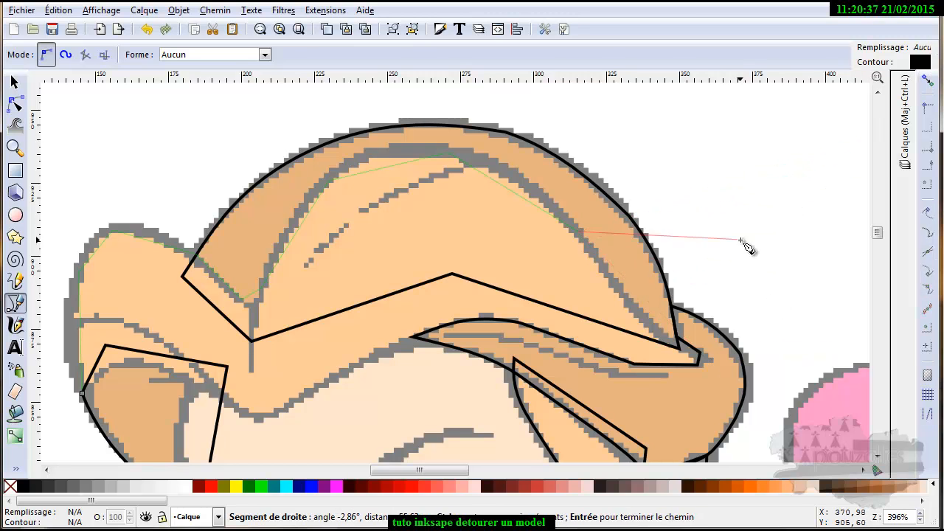
left_click(678, 340)
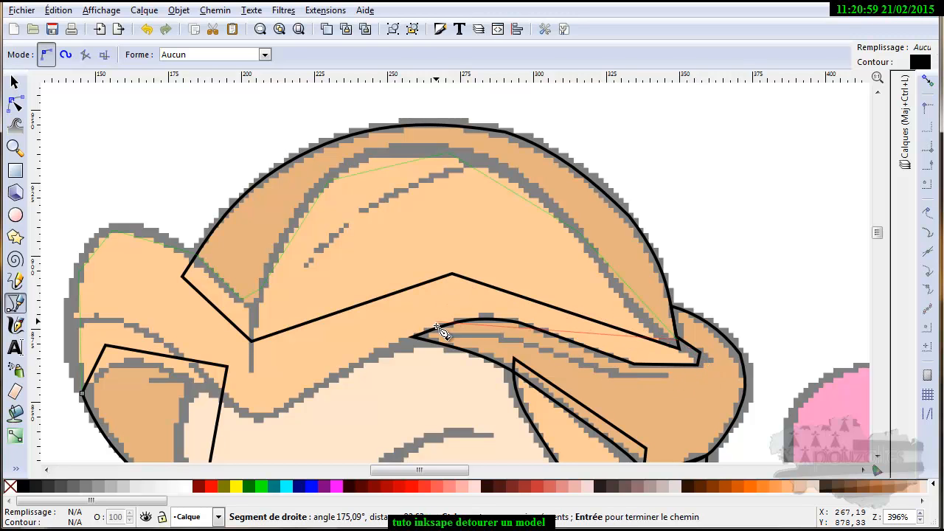
left_click(698, 353)
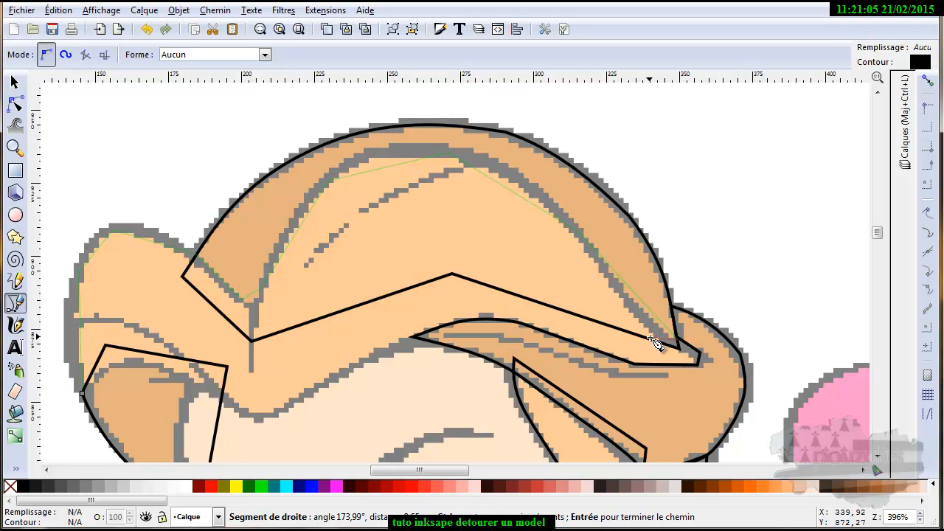
key("BackSpace")
key("BackSpace")
key("BackSpace")
key("BackSpace")
key("BackSpace")
key("BackSpace")
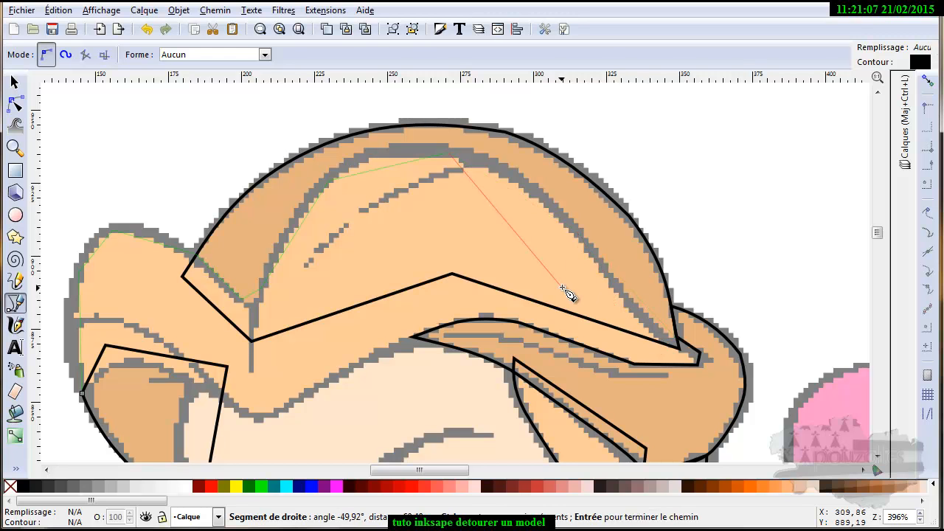
key("BackSpace")
key("BackSpace")
key("Escape")
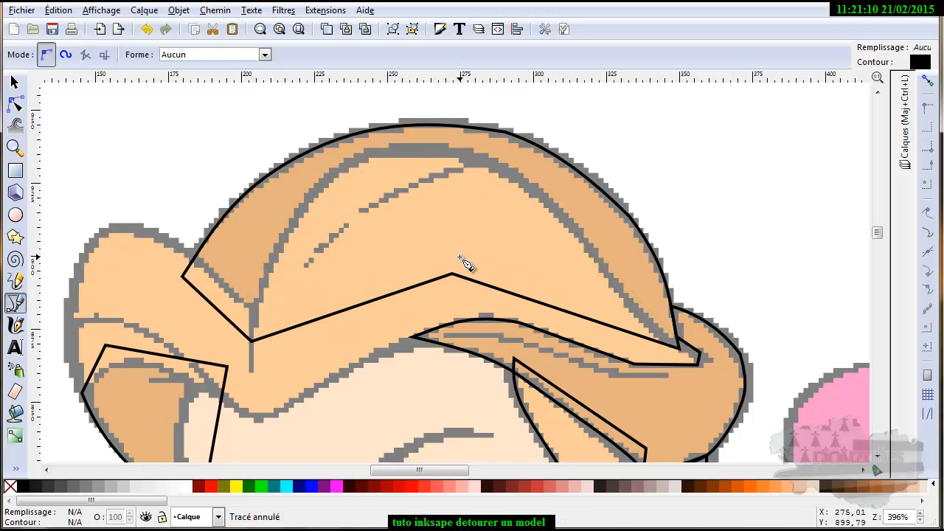
Step: Delete the 12-node path traced around the dark swept-back hair above the hair tie
left_click(15, 82)
left_click(551, 336)
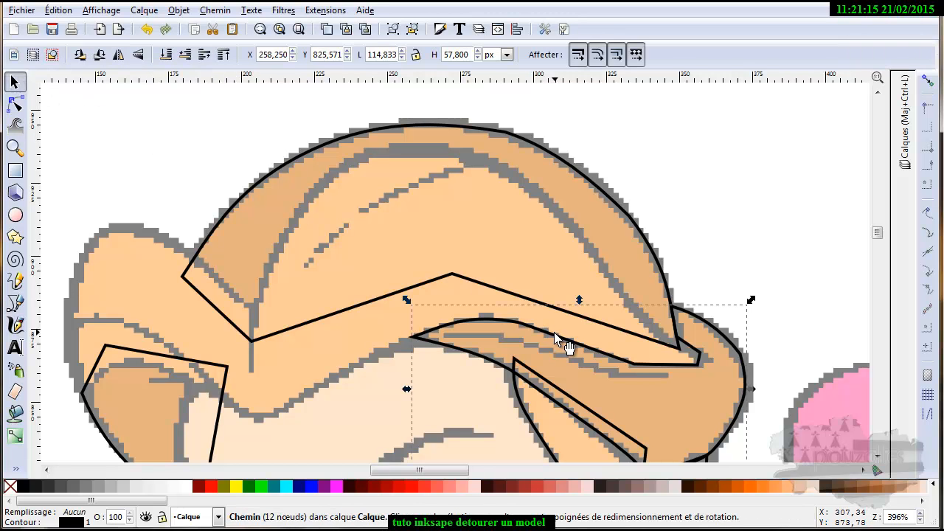
key("Delete")
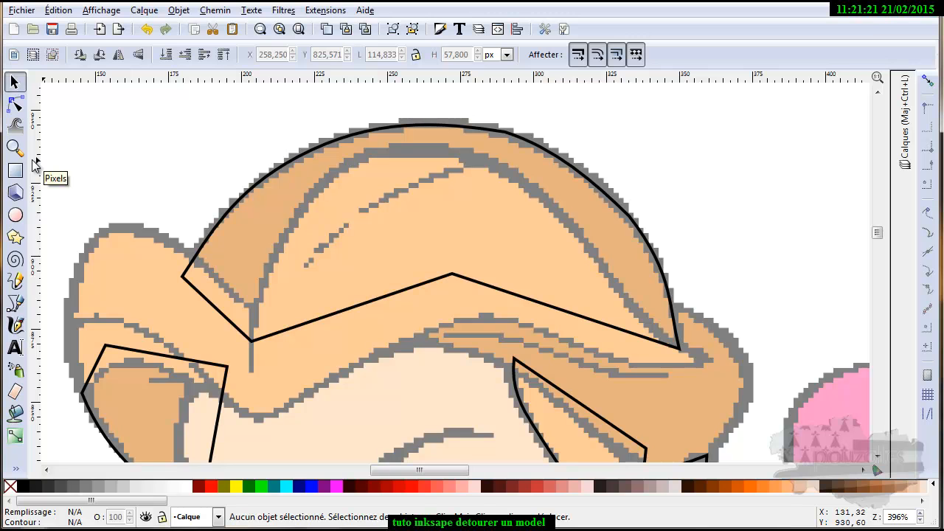
Step: Draw a closed 15-node Bézier path around the light front hair, from the rounded side lobe over the crown to the pointed tip and back along the forehead
left_click(15, 306)
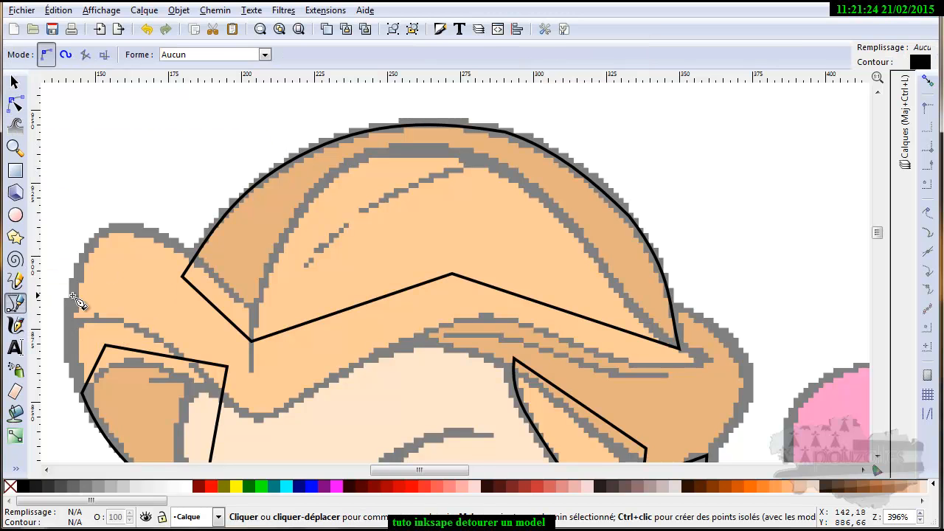
left_click(79, 394)
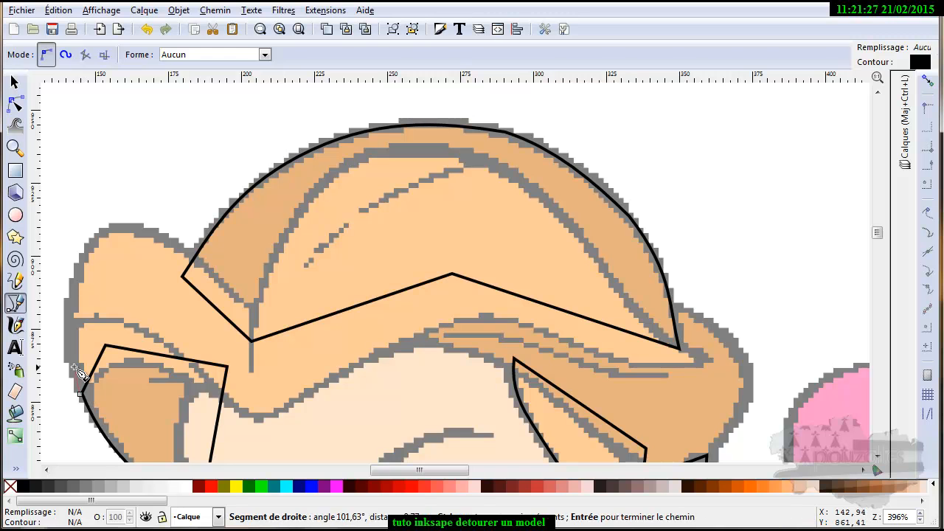
left_click(78, 270)
left_click(135, 231)
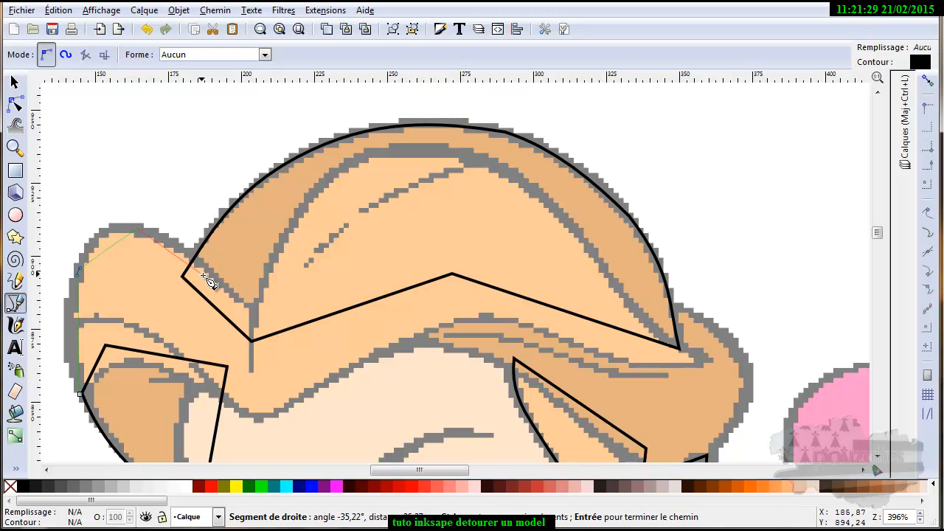
left_click(238, 297)
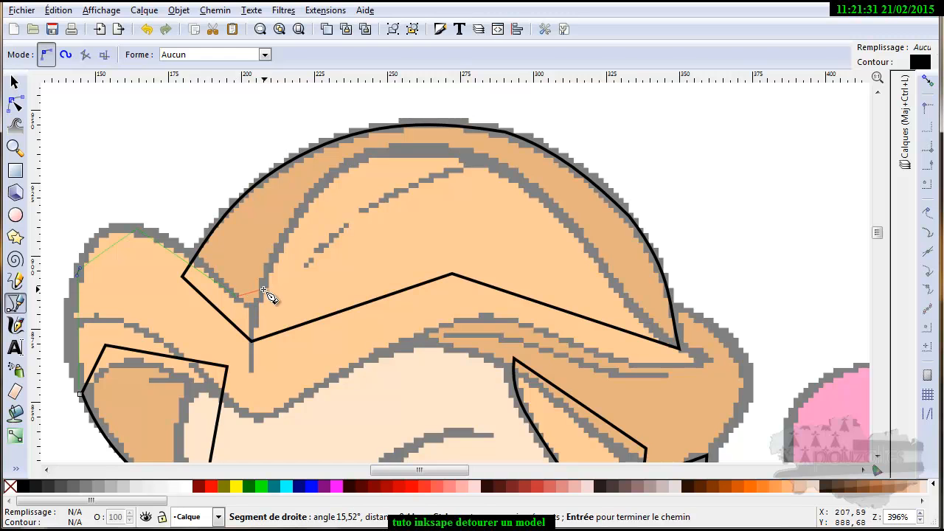
left_click(264, 288)
left_click(355, 164)
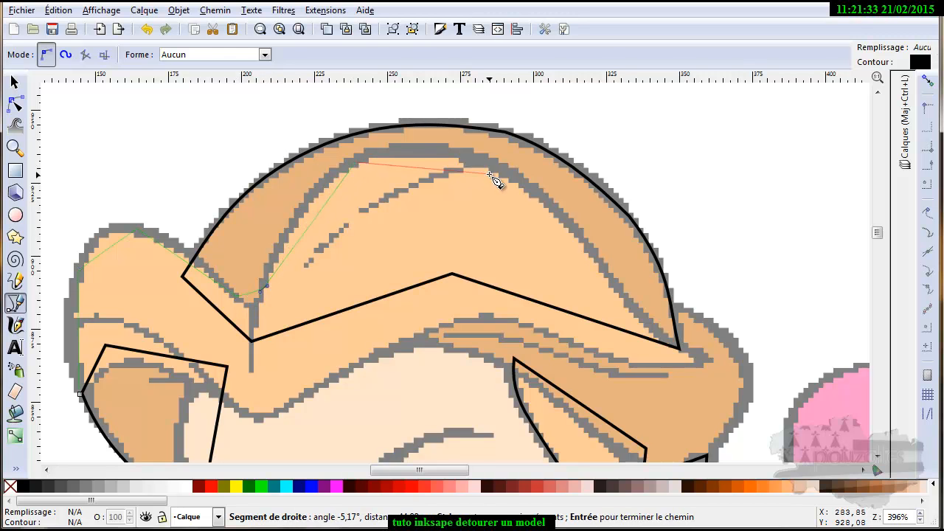
left_click(521, 179)
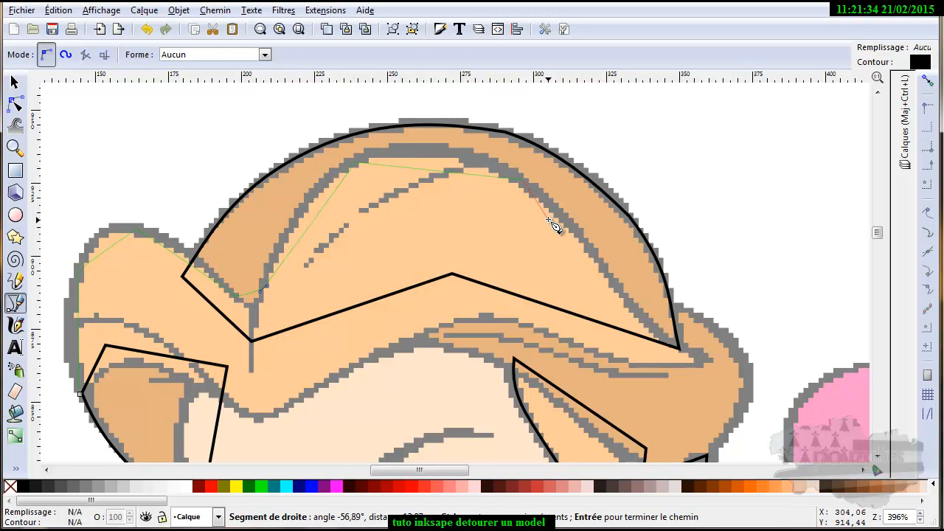
left_click(654, 329)
left_click(690, 354)
left_click(679, 368)
left_click(590, 352)
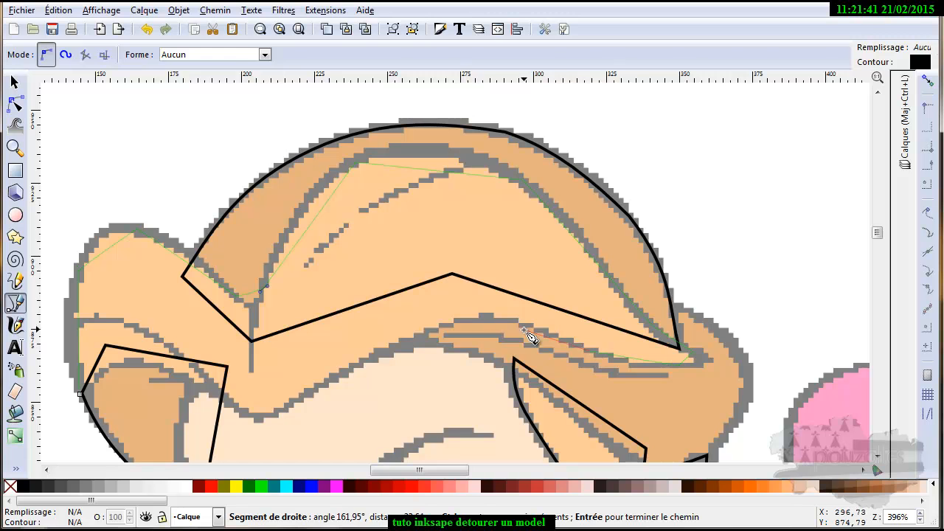
left_click(437, 333)
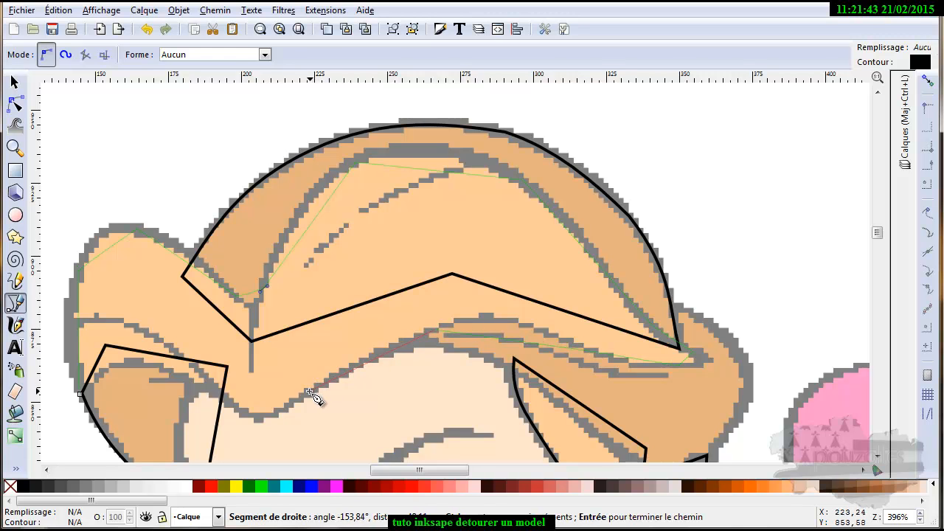
left_click(296, 398)
left_click(224, 398)
left_click(182, 377)
left_click(80, 393)
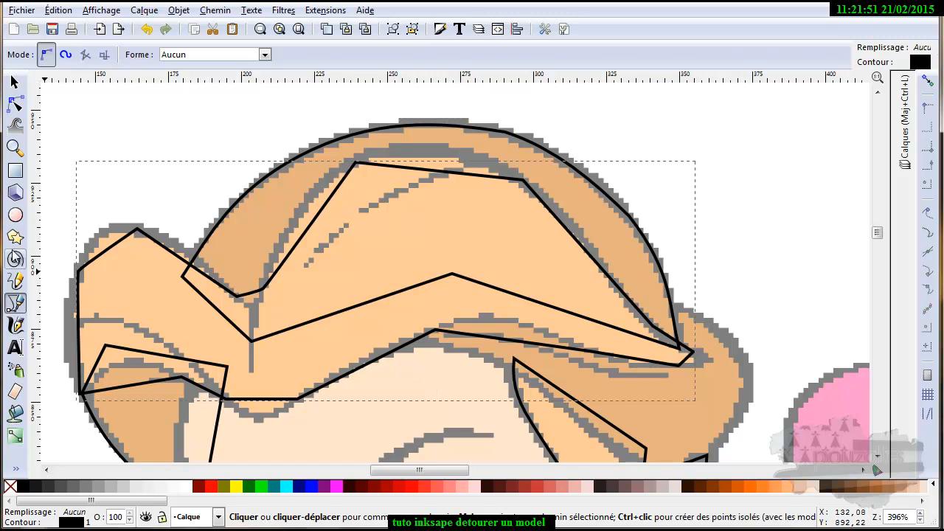
Step: Bend the light hair path's segments around the rounded side lobe outward to follow the drawn outline
left_click(15, 105)
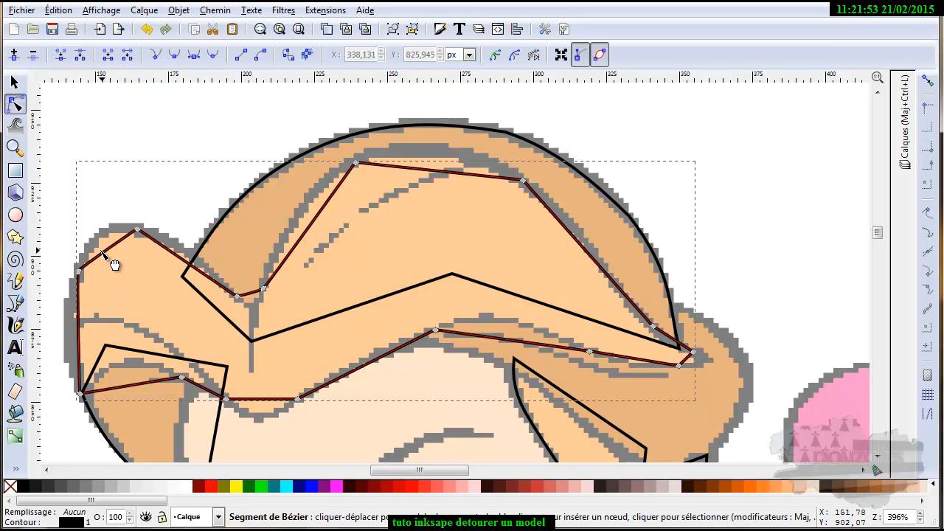
left_click_drag(108, 252, 101, 240)
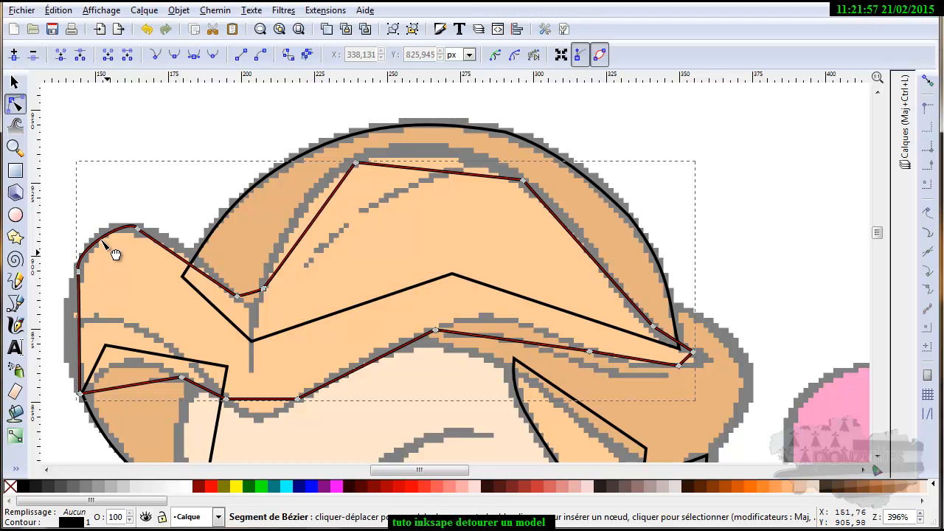
left_click_drag(79, 304, 76, 312)
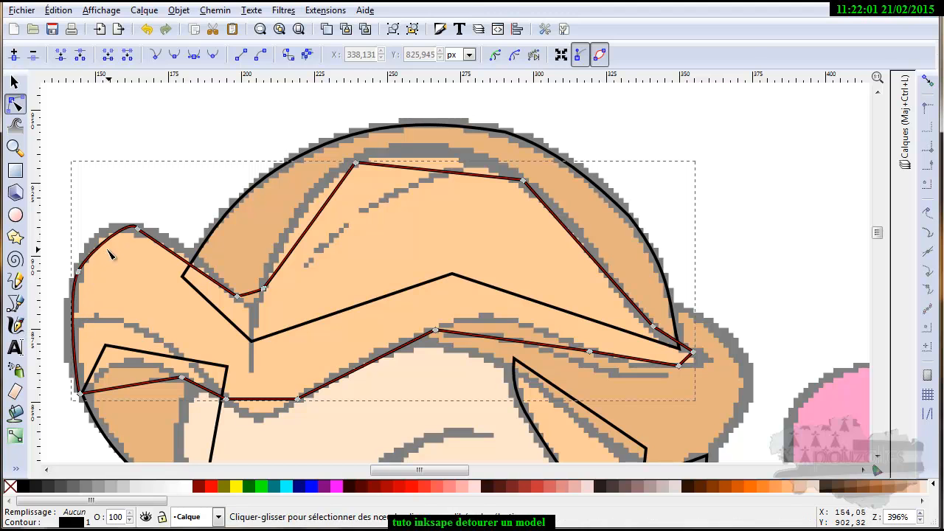
left_click_drag(127, 252, 120, 254)
left_click(79, 271)
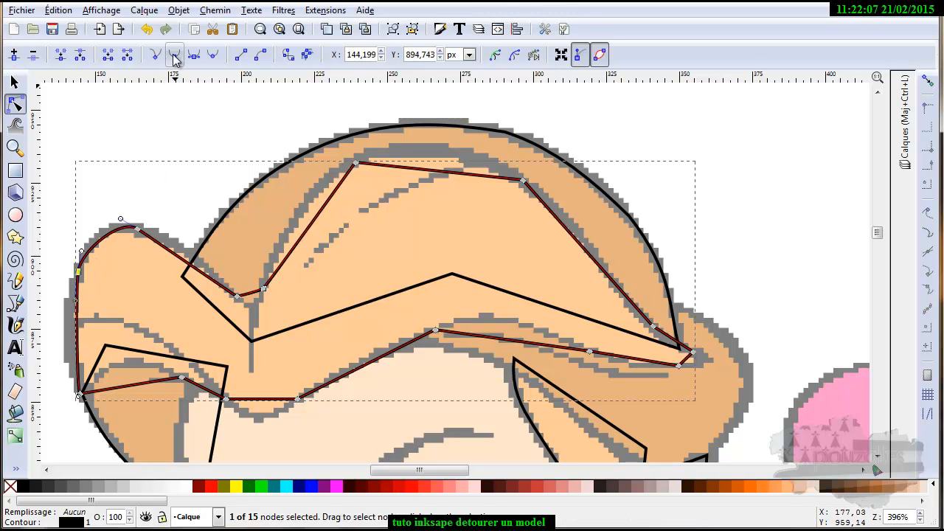
Step: Adjust the curve handle at the side lobe's top node and bend the segments on the lobe's inner slope and outer side to the outline
left_click(137, 230)
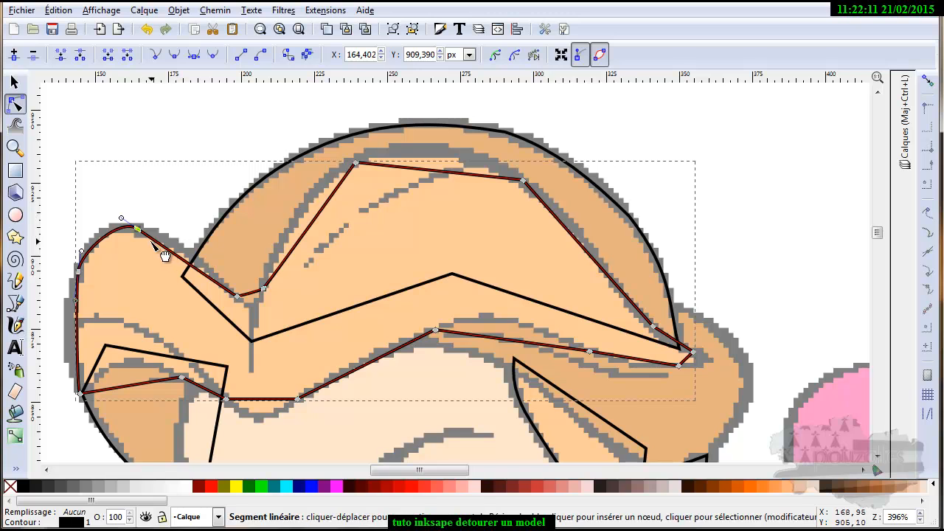
left_click_drag(122, 220, 111, 222)
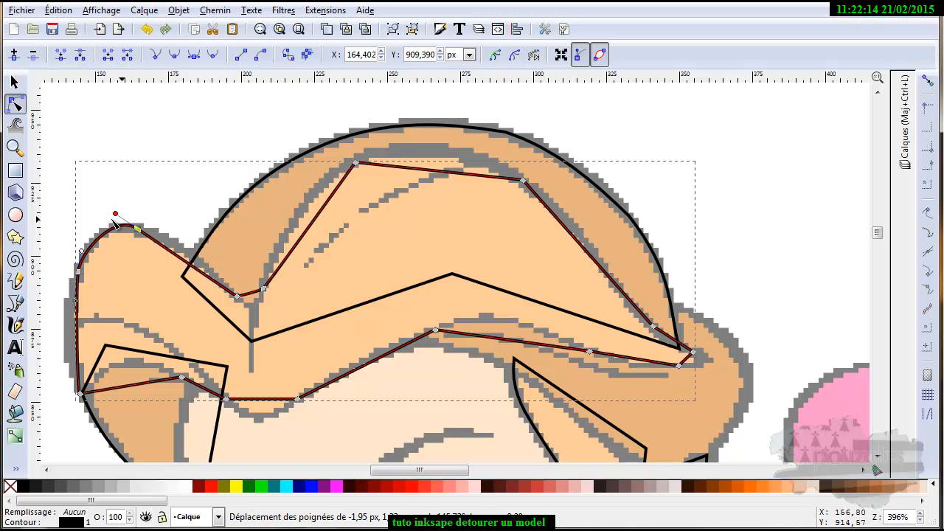
left_click(196, 268)
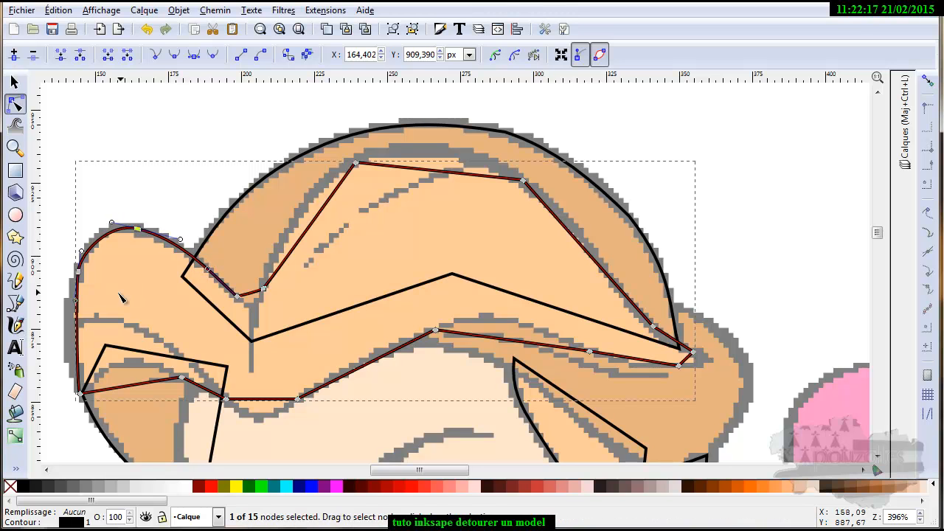
left_click_drag(74, 332, 71, 331)
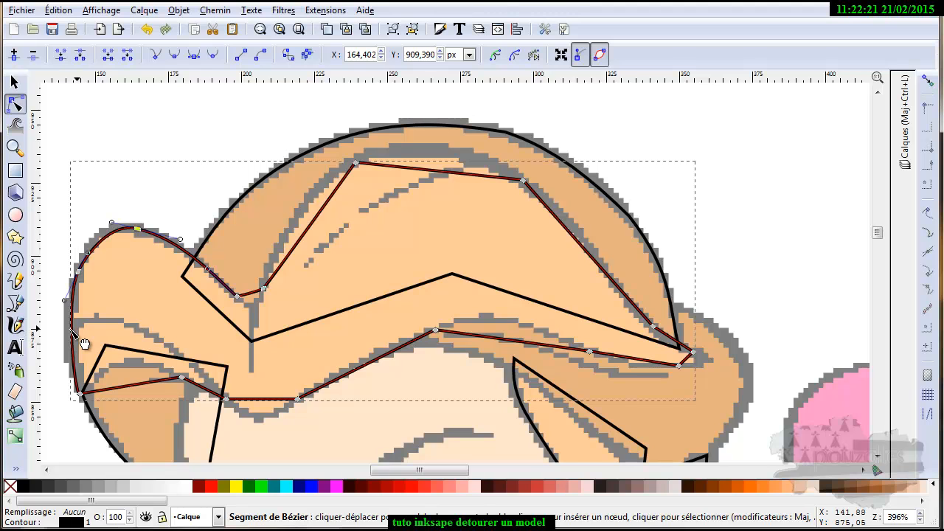
Step: Bend the light hair path's lower segments over the dark side lock and into the forehead dip, and make the node after the dip smooth
left_click_drag(127, 386, 130, 364)
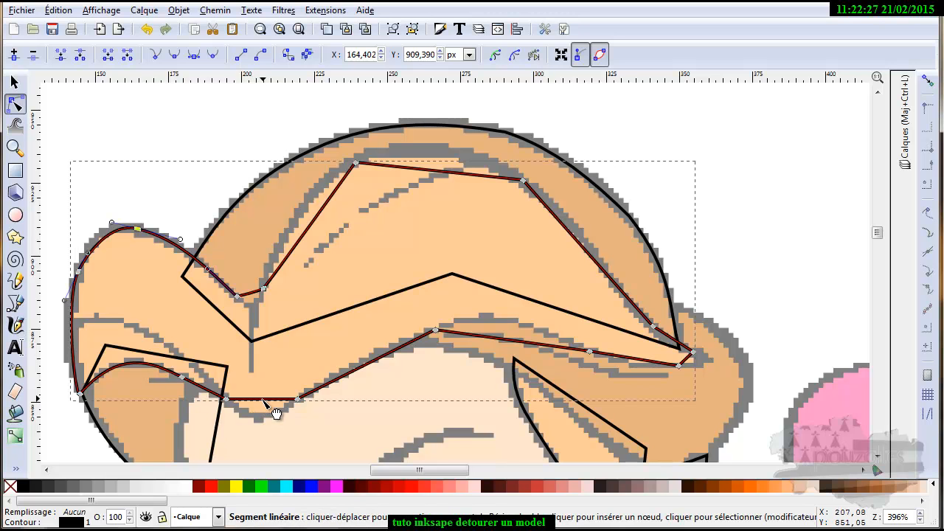
left_click_drag(262, 404, 259, 418)
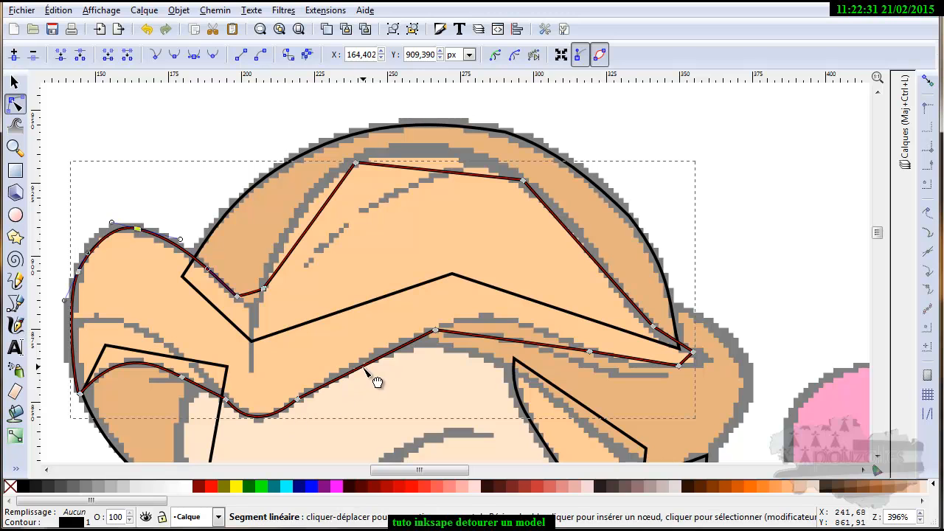
left_click(297, 399)
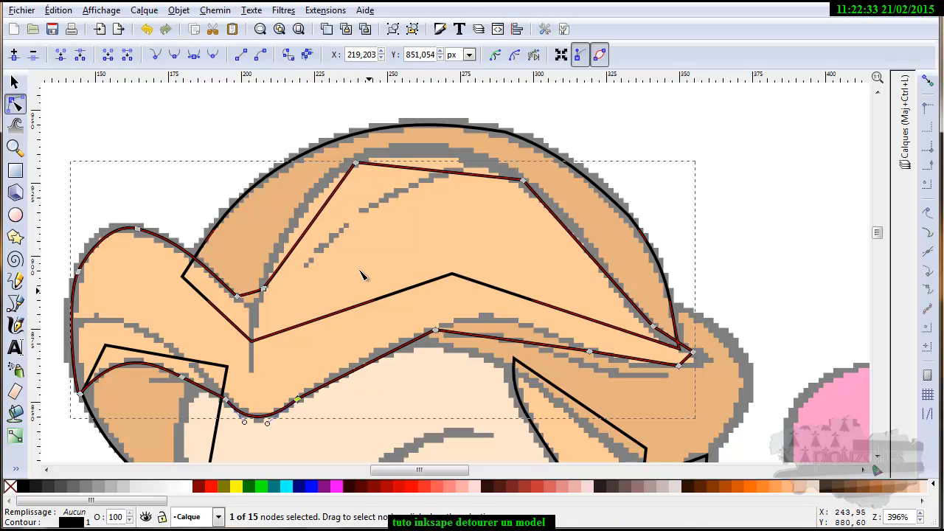
left_click(176, 58)
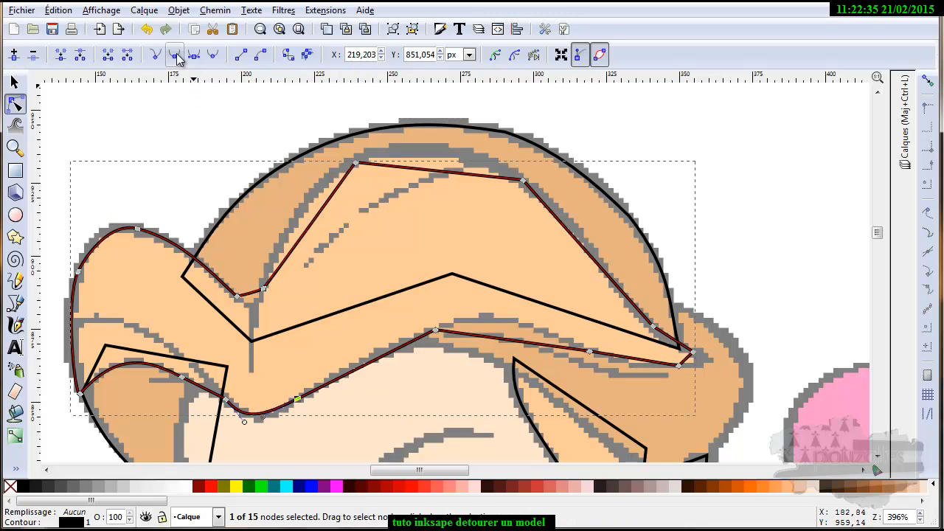
Step: Curve the light hair path's lower edge over the forehead bulge and toward the pointed tip, making the node before the bulge smooth
left_click_drag(541, 347, 514, 334)
left_click(435, 329)
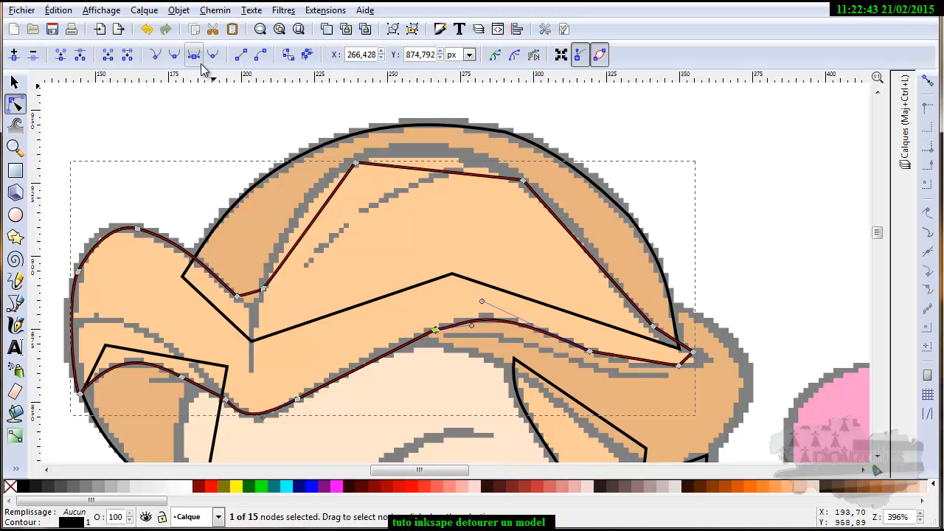
left_click(174, 56)
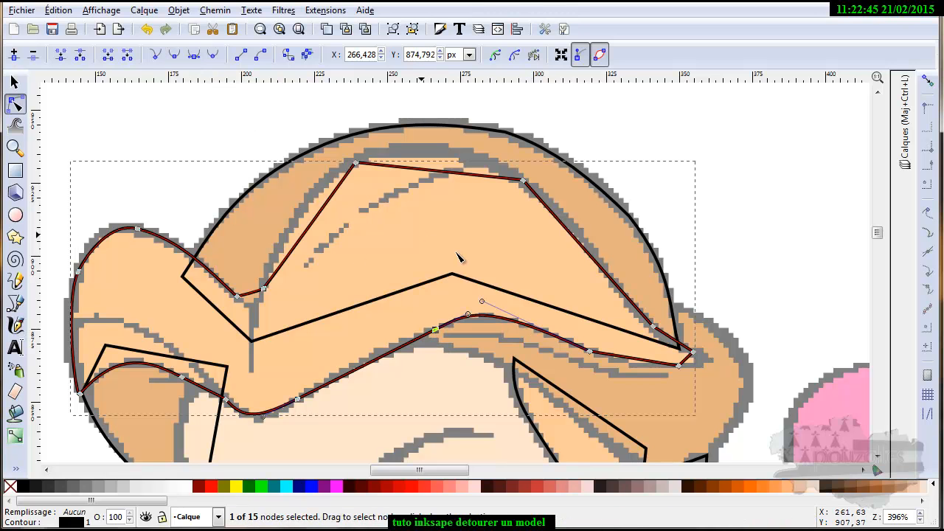
left_click_drag(481, 304, 480, 309)
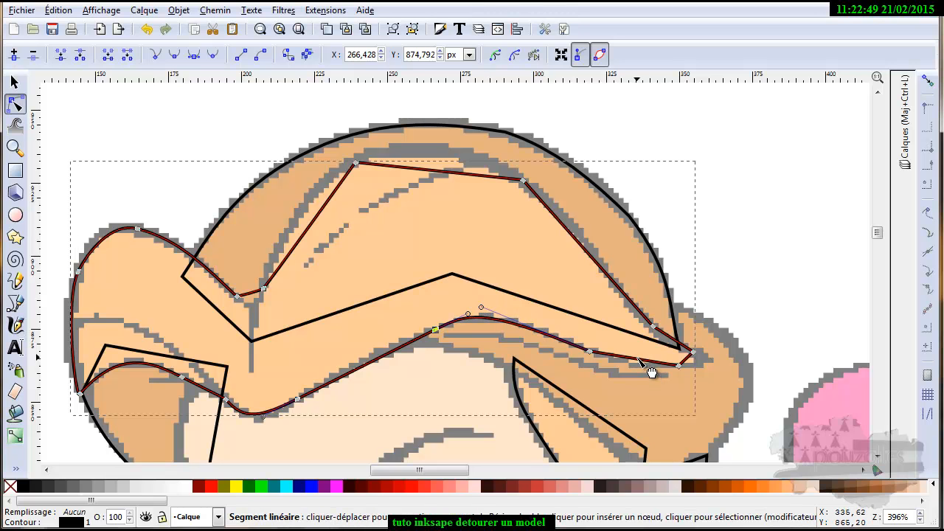
left_click_drag(638, 358, 639, 362)
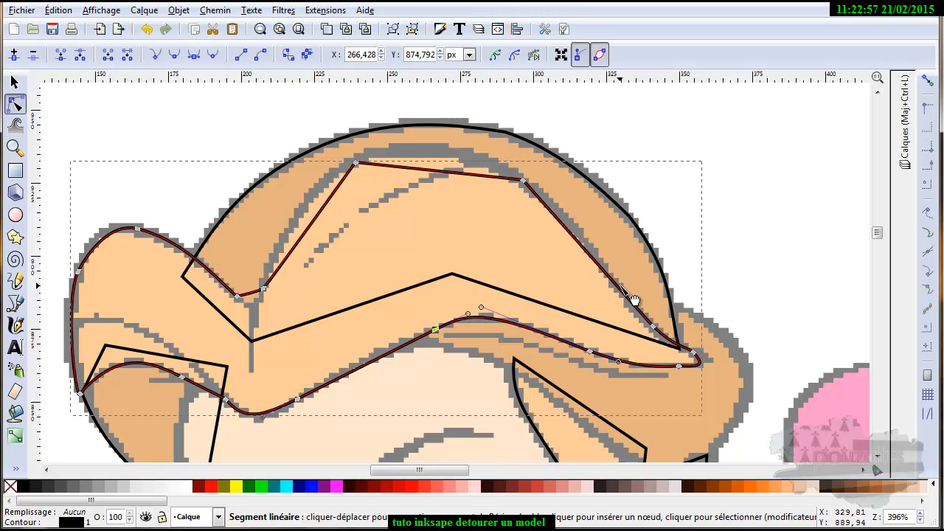
Step: Bend the light hair path's upper segments along the crown and around the notch beside the side lobe to the drawn outline
left_click_drag(568, 225, 571, 221)
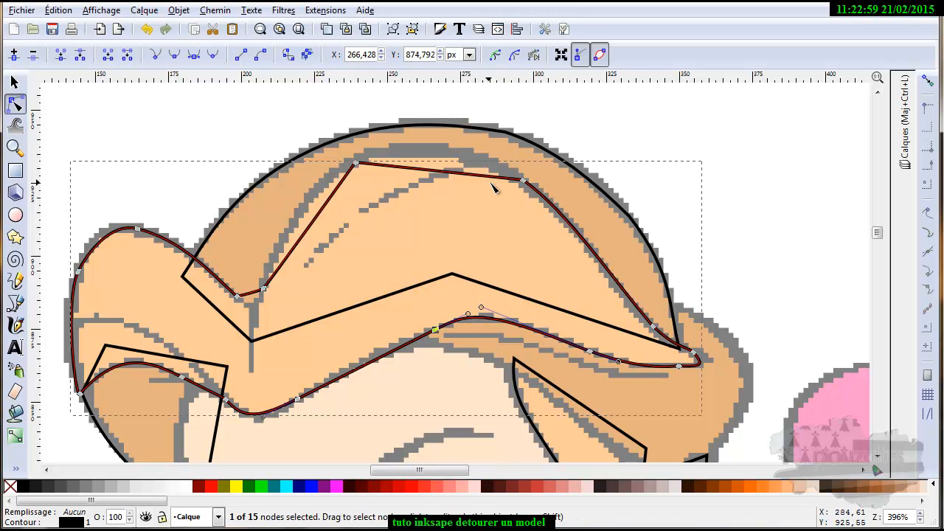
left_click_drag(437, 171, 437, 152)
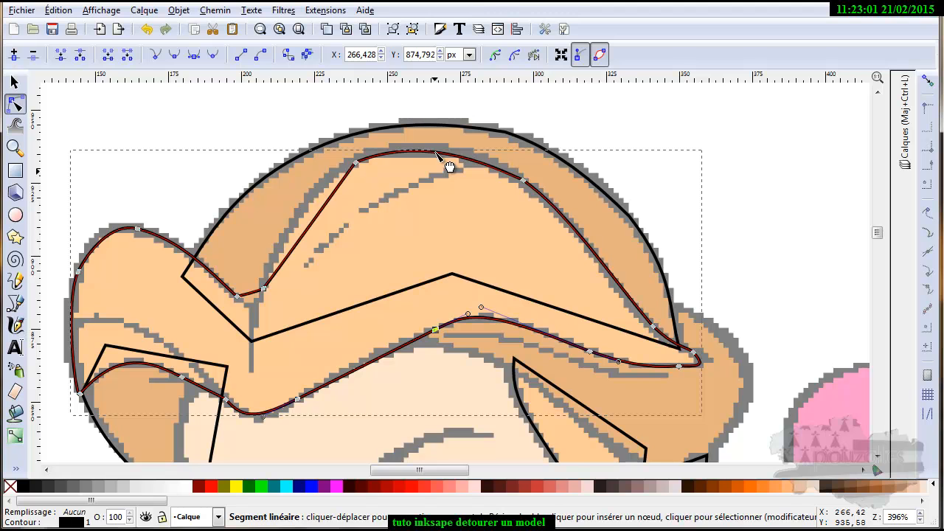
left_click_drag(340, 221, 298, 223)
left_click_drag(263, 302, 265, 319)
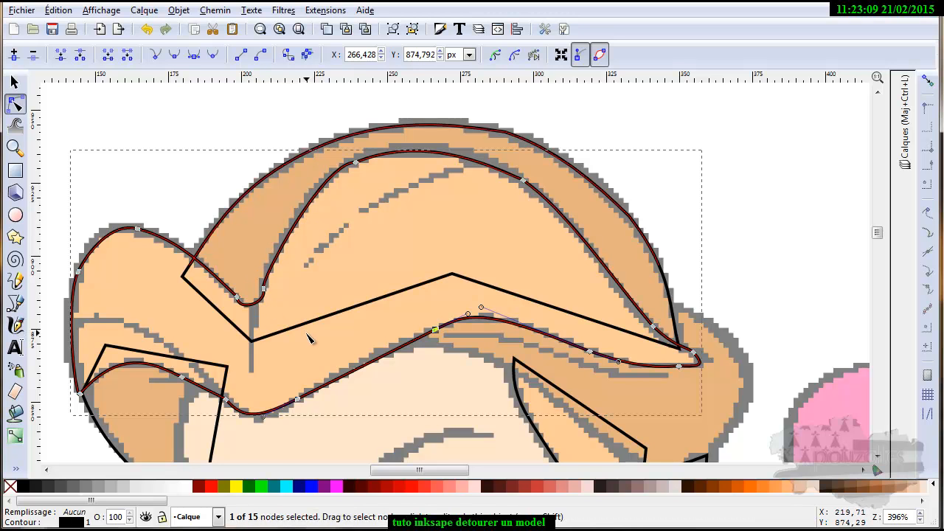
Step: Draw a closed straight-segment Bézier path around the dark swept hair section, running through the hair tie and overlapping the light hair above the forehead
scroll(319, 337, "down", 4)
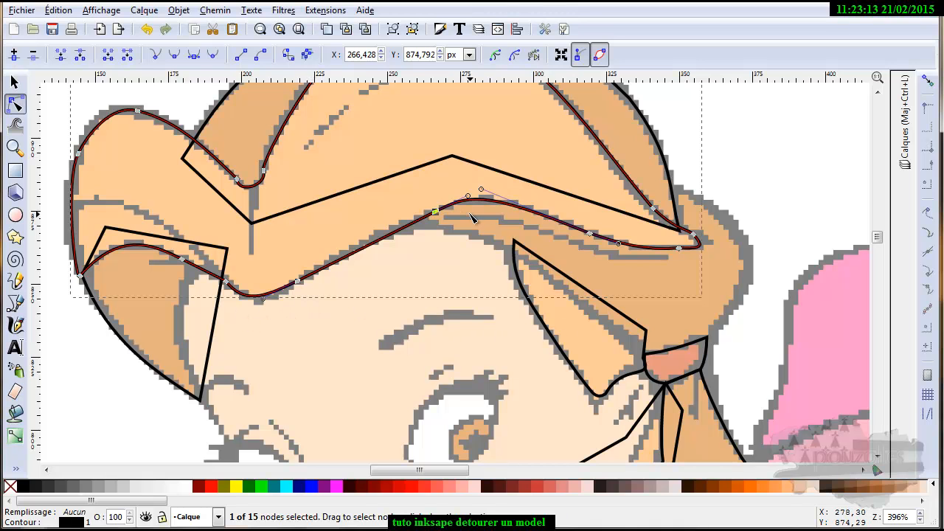
left_click(15, 302)
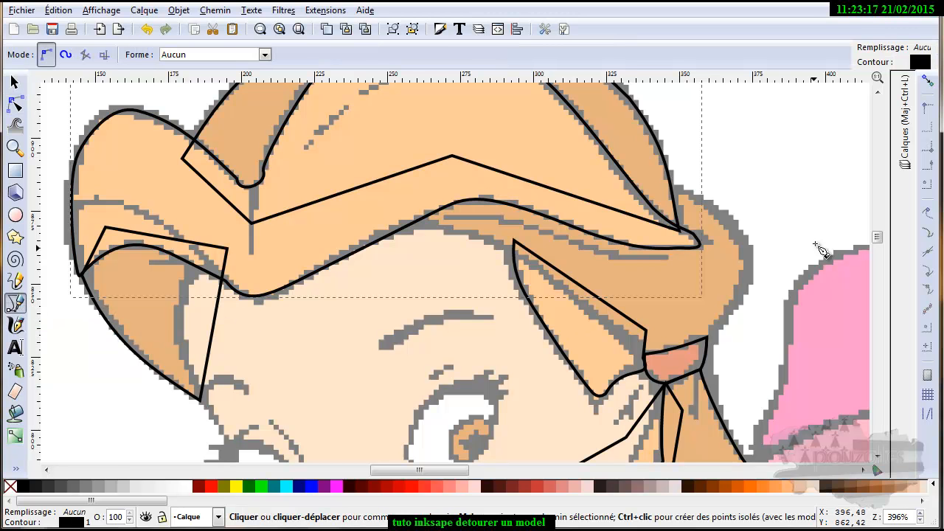
left_click(658, 185)
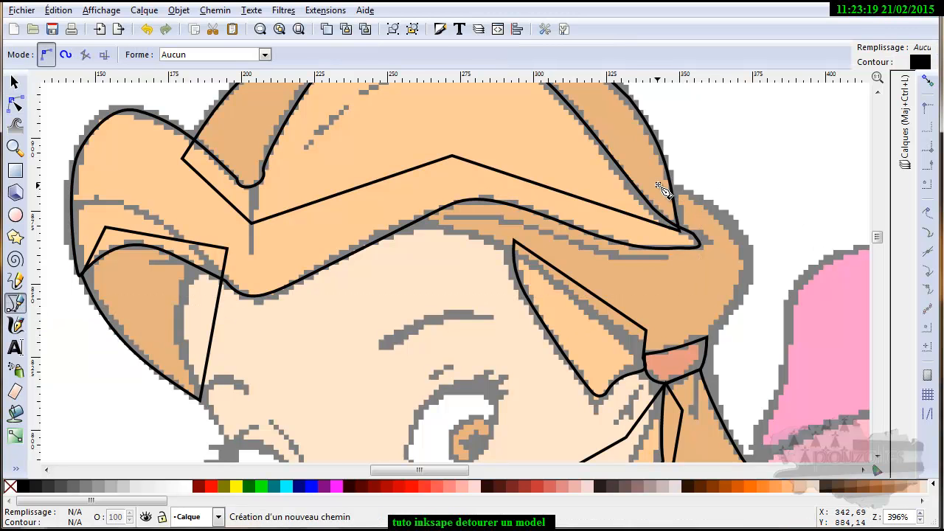
left_click(732, 234)
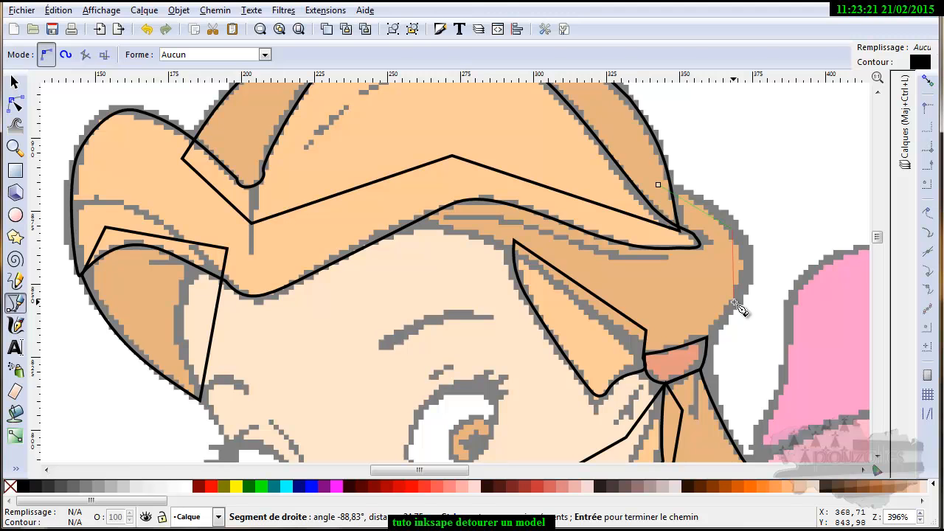
left_click(733, 302)
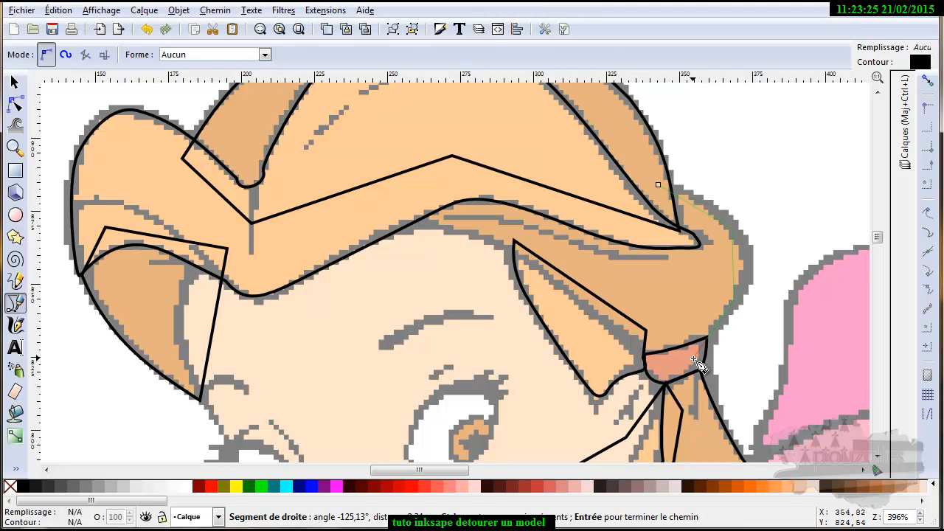
left_click(693, 359)
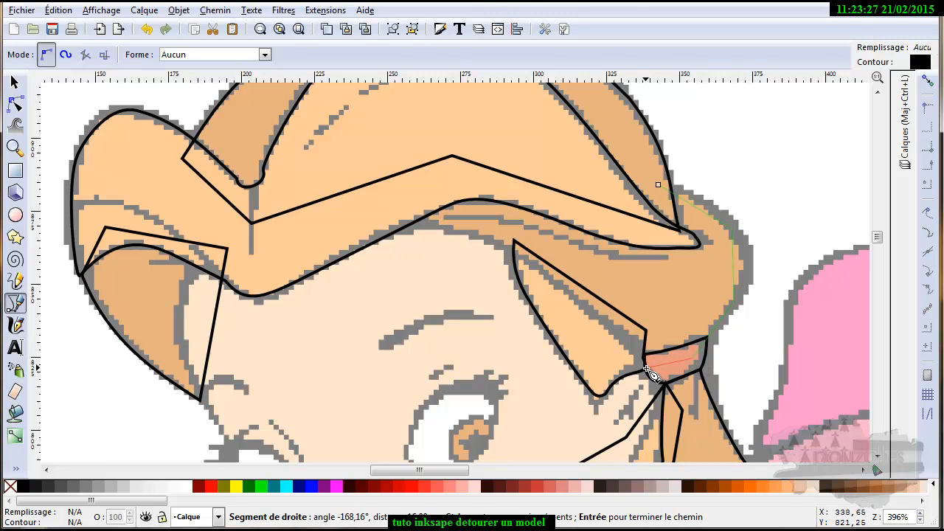
left_click(645, 367)
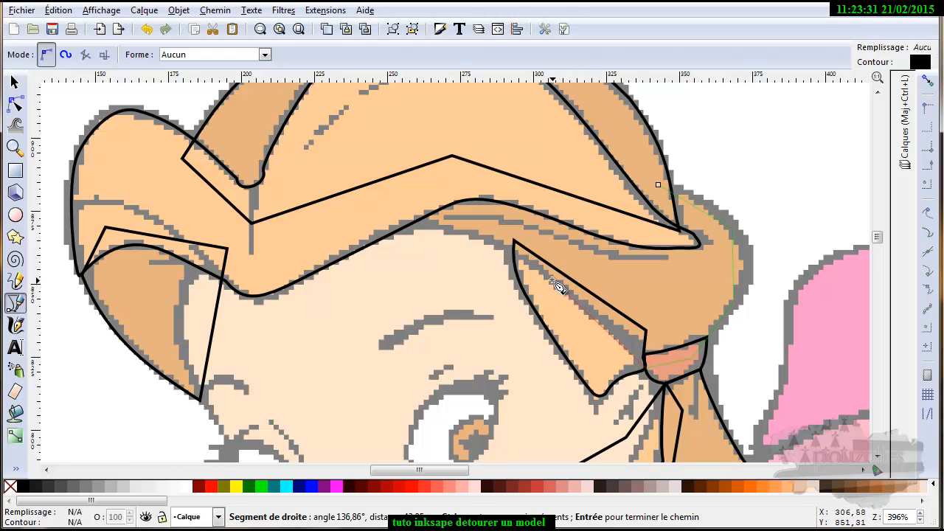
left_click(516, 258)
left_click(398, 214)
left_click(465, 184)
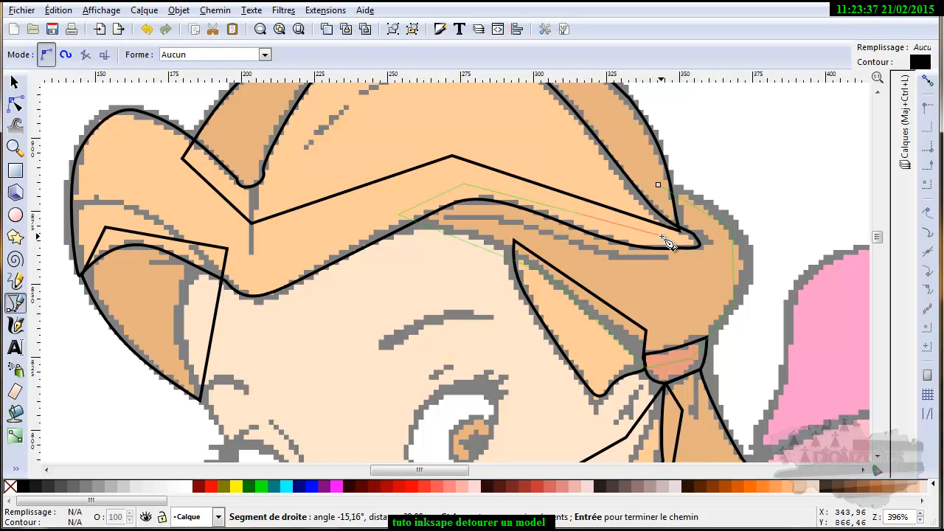
left_click(660, 188)
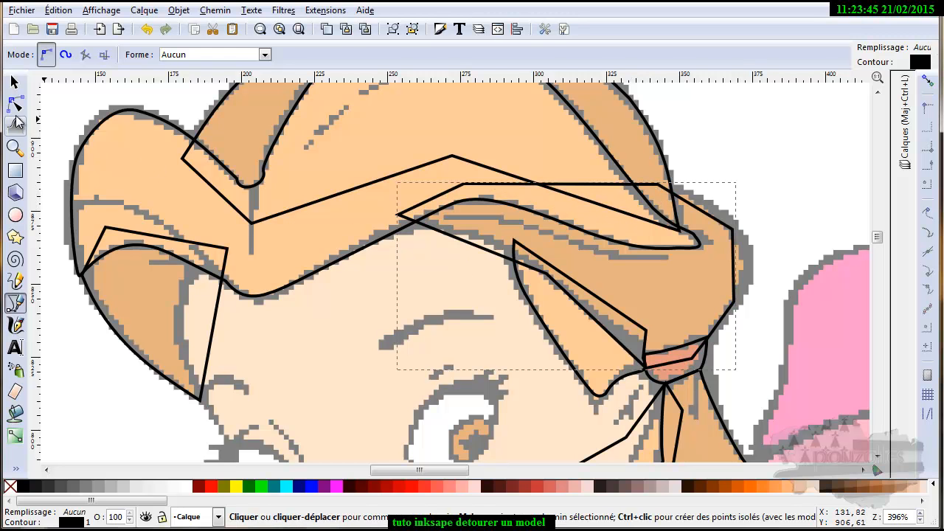
Step: Bend the swept hair path's outer segments and its lower edge above the brow to the drawn outline, and deselect the path
left_click(15, 105)
left_click_drag(714, 221, 721, 213)
left_click_drag(734, 256, 746, 271)
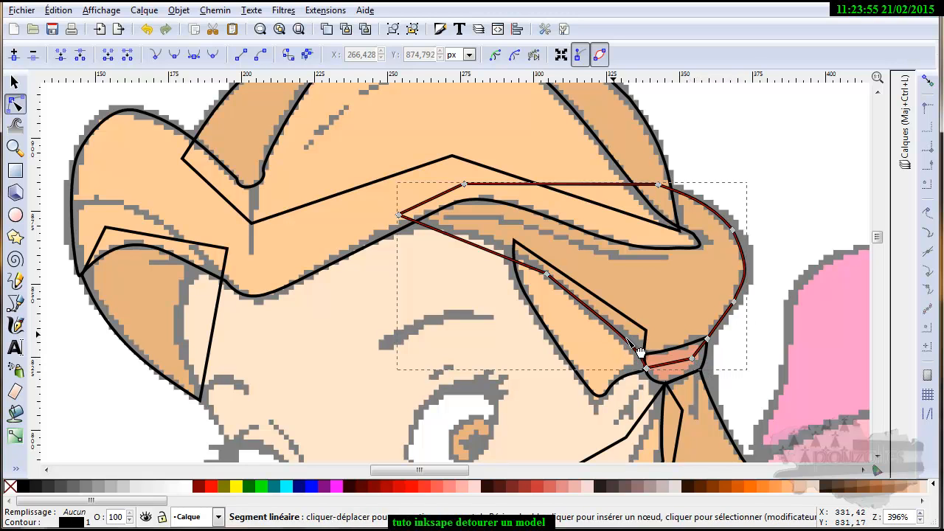
left_click_drag(485, 248, 483, 238)
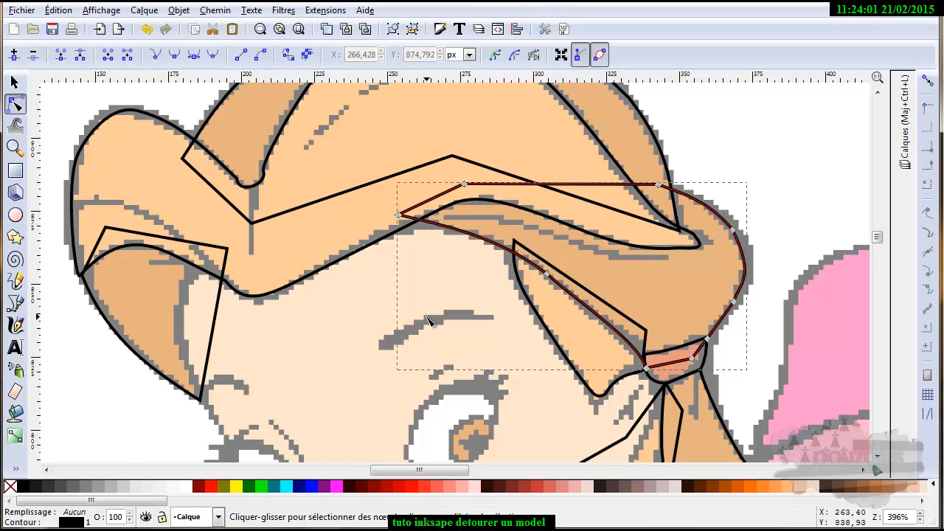
scroll(427, 317, "right", 2)
scroll(427, 317, "down", 3)
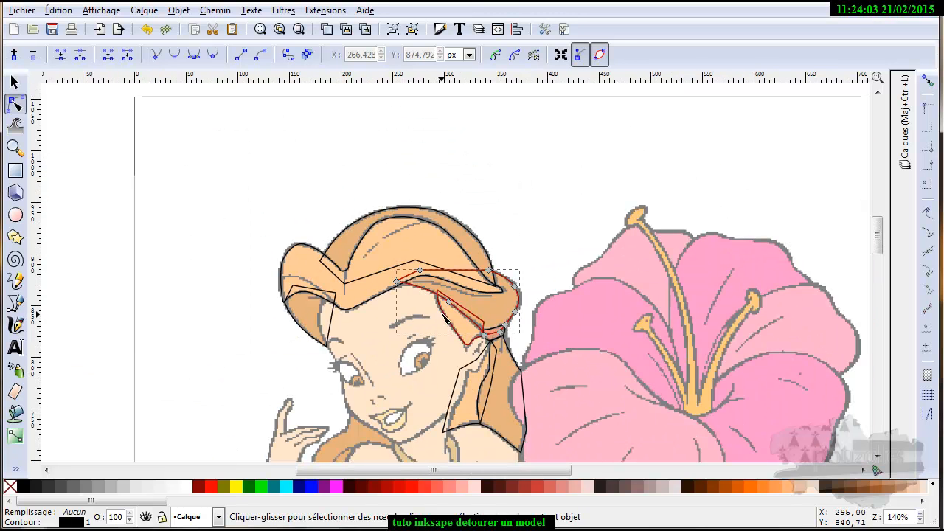
left_click(14, 82)
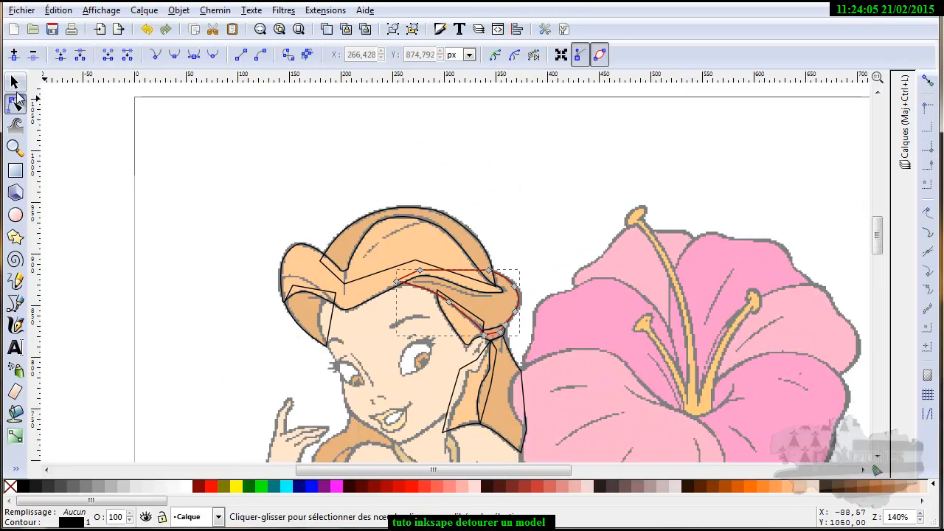
left_click(185, 252)
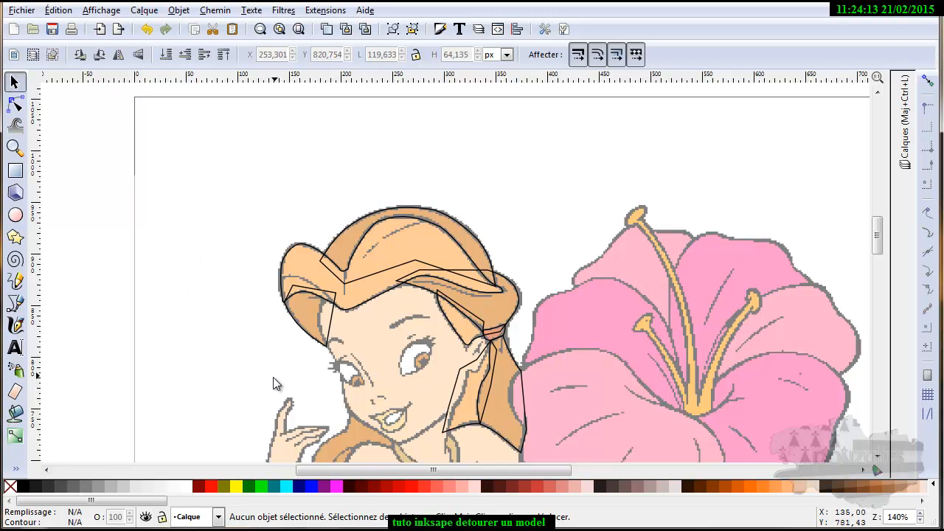
Step: Start a Bézier path for the face at the temple and place straight segments down the cheek and around the chin
scroll(377, 378, "down", 1)
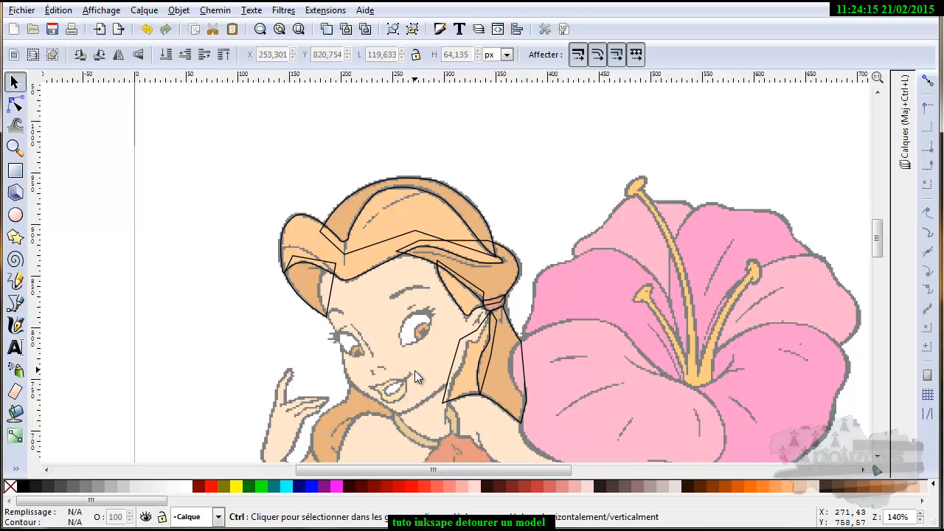
scroll(415, 370, "up", 1, "ctrl")
scroll(415, 371, "up", 1, "ctrl")
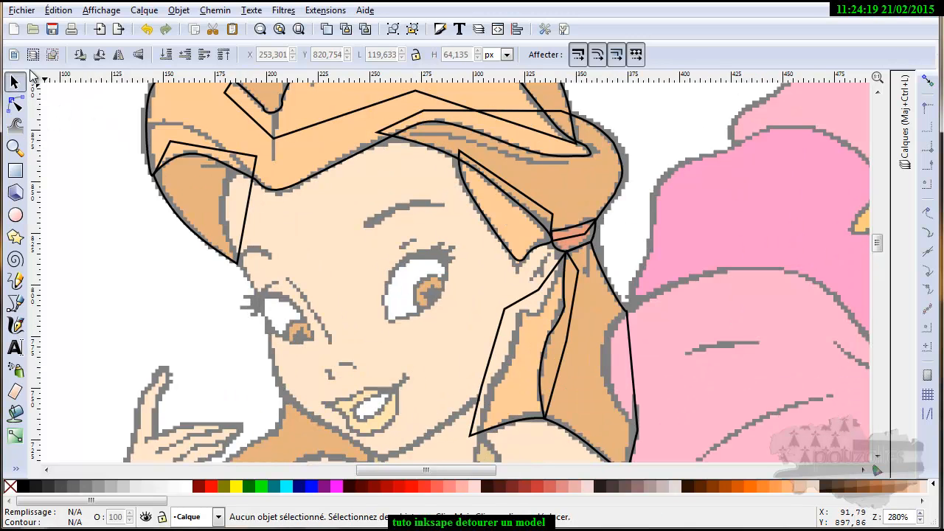
left_click(15, 303)
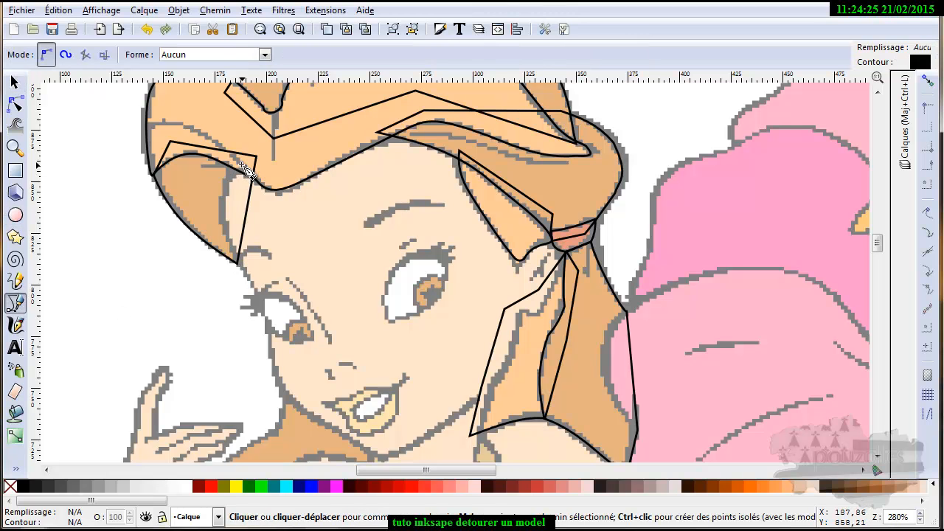
left_click(245, 168)
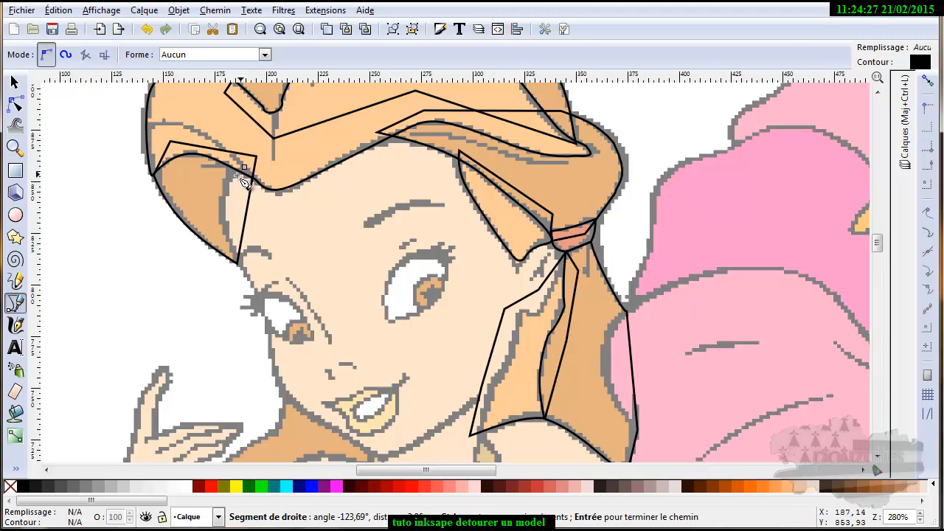
left_click(224, 216)
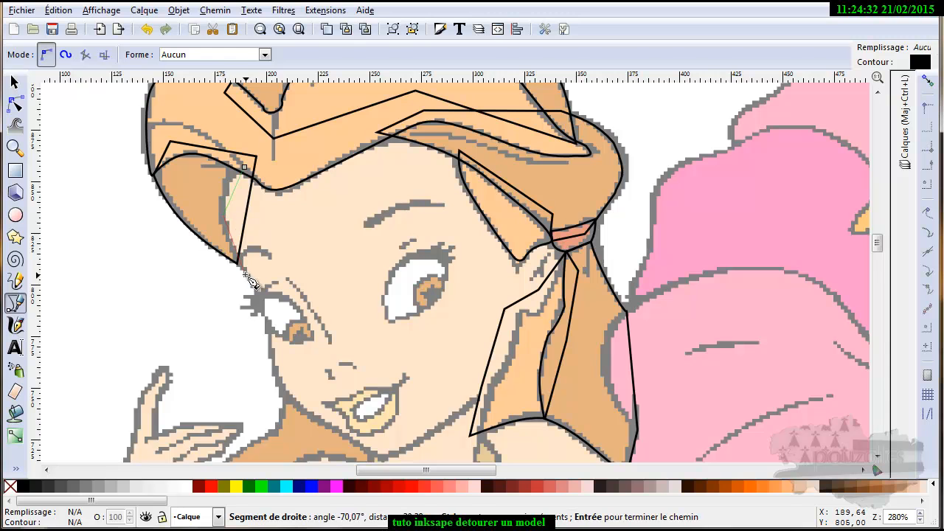
left_click(270, 343)
left_click(294, 399)
left_click(373, 452)
left_click(417, 442)
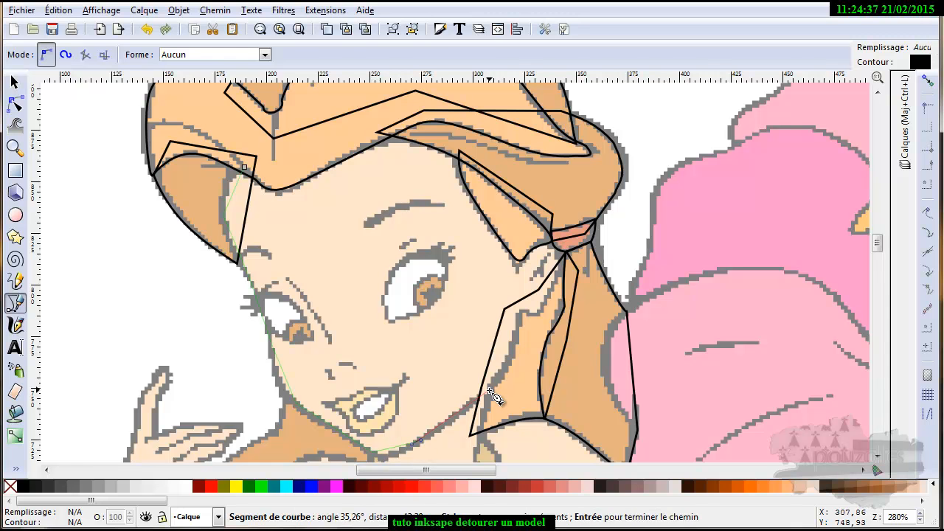
Step: Continue the face path up the jaw and around the ear to the hair tie, and close it across the hair above the forehead
left_click(494, 388)
left_click(521, 313)
left_click(542, 306)
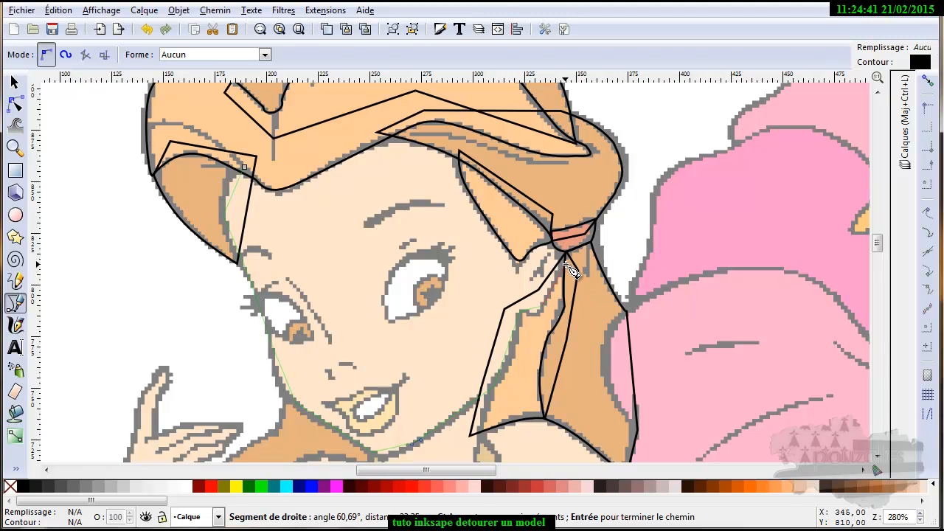
left_click(567, 254)
left_click(557, 237)
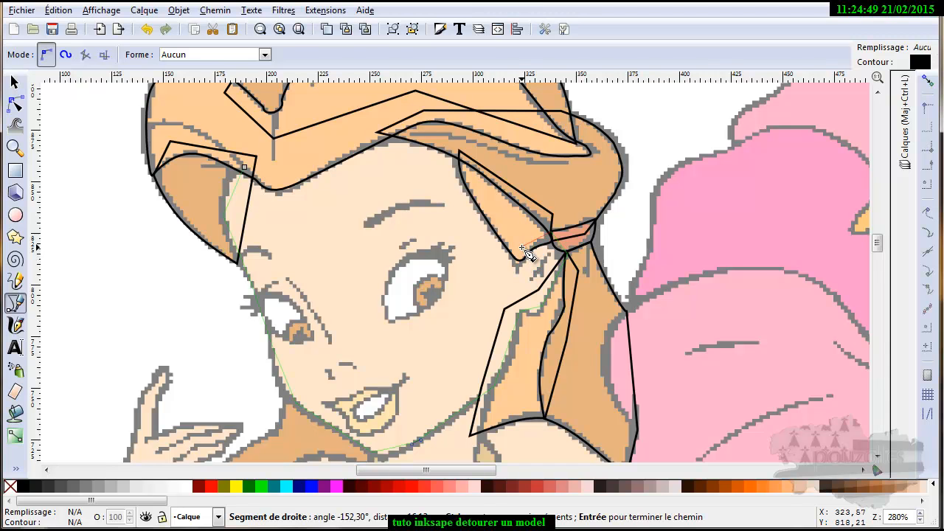
left_click(522, 248)
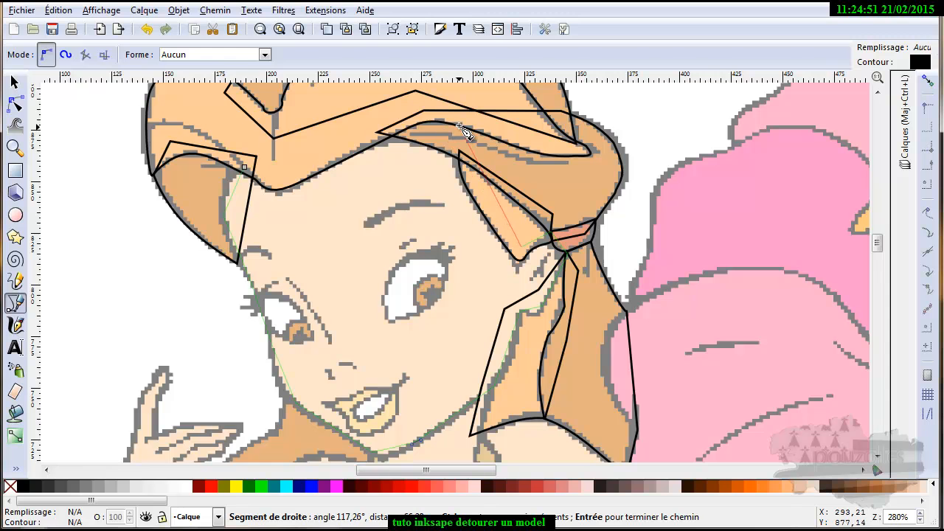
left_click(460, 128)
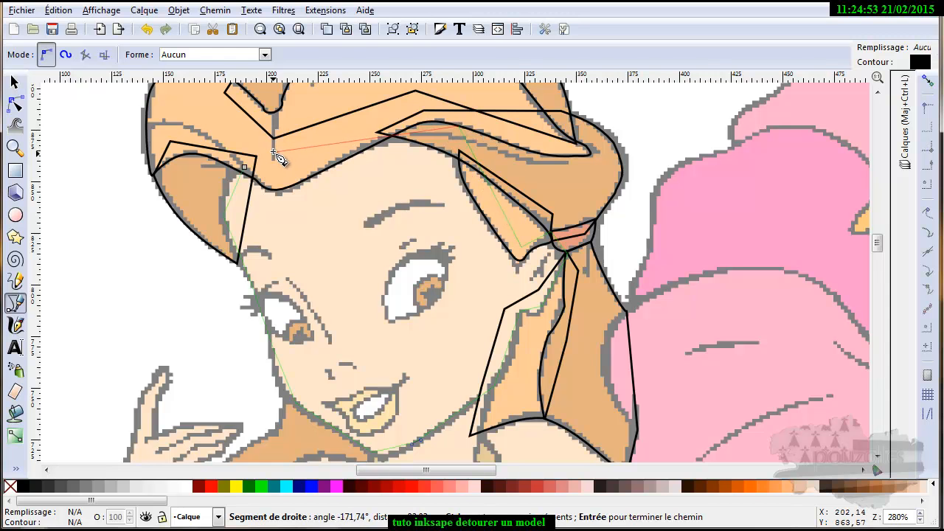
left_click(334, 129)
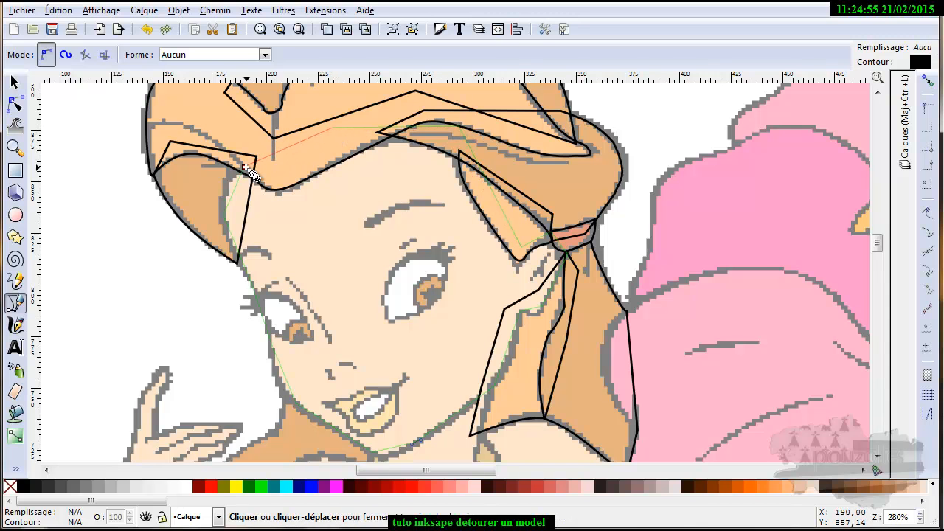
left_click(251, 174)
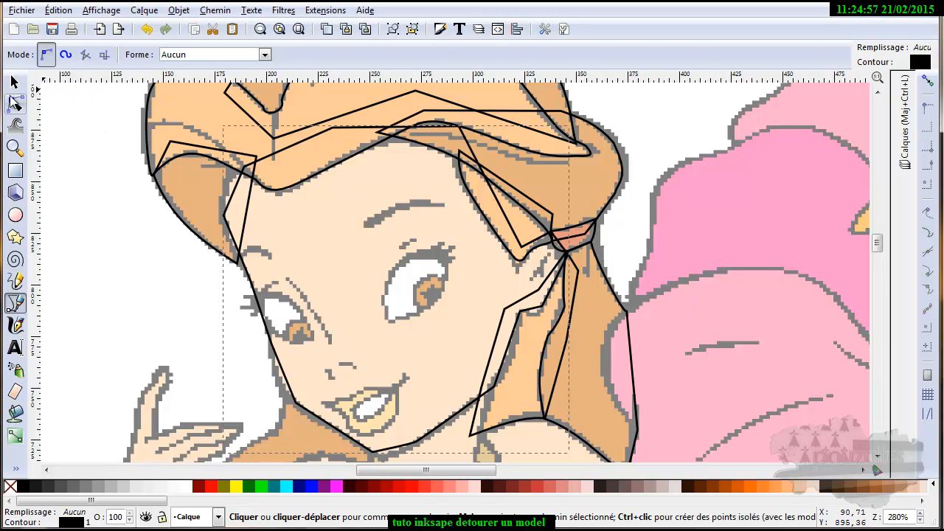
Step: Bend the face path's segments at the temple beside the dark side lock and along the lower cheek to the drawn outline
left_click(15, 103)
left_click_drag(250, 197, 228, 194)
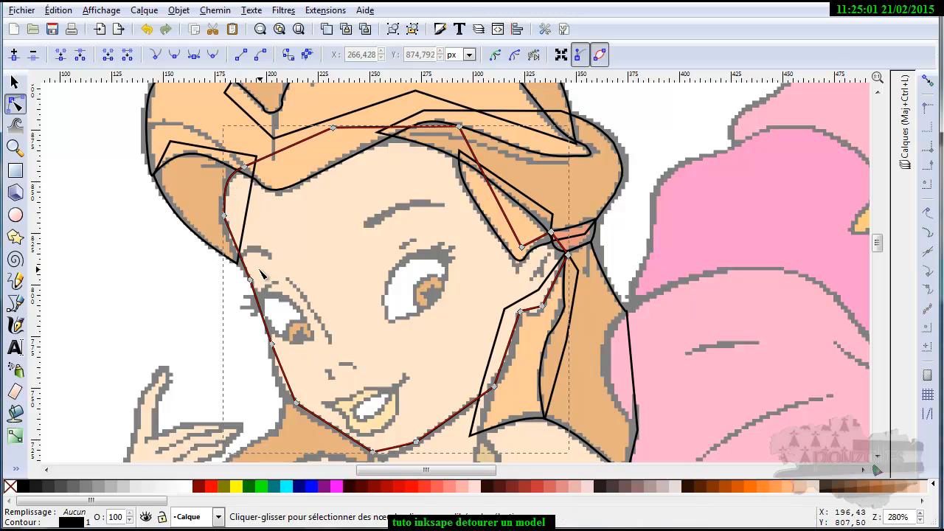
left_click_drag(279, 377, 278, 381)
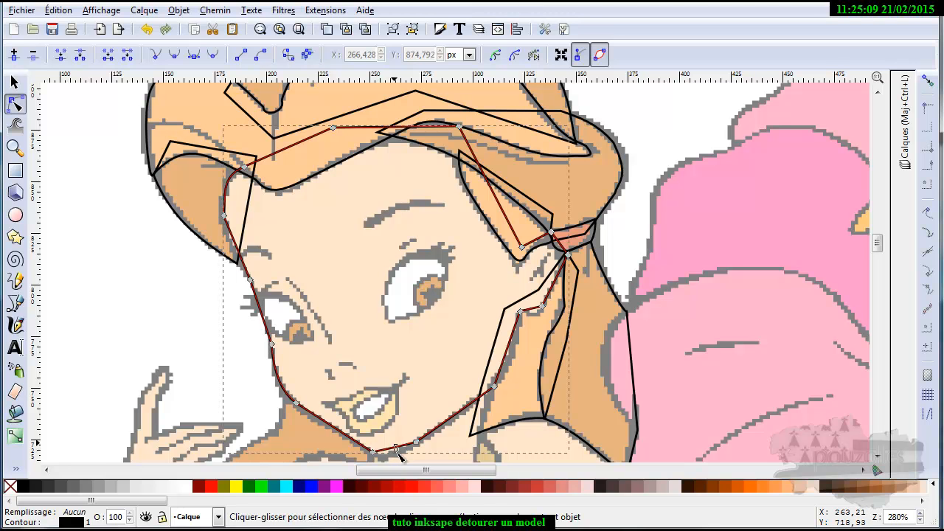
right_click(448, 424)
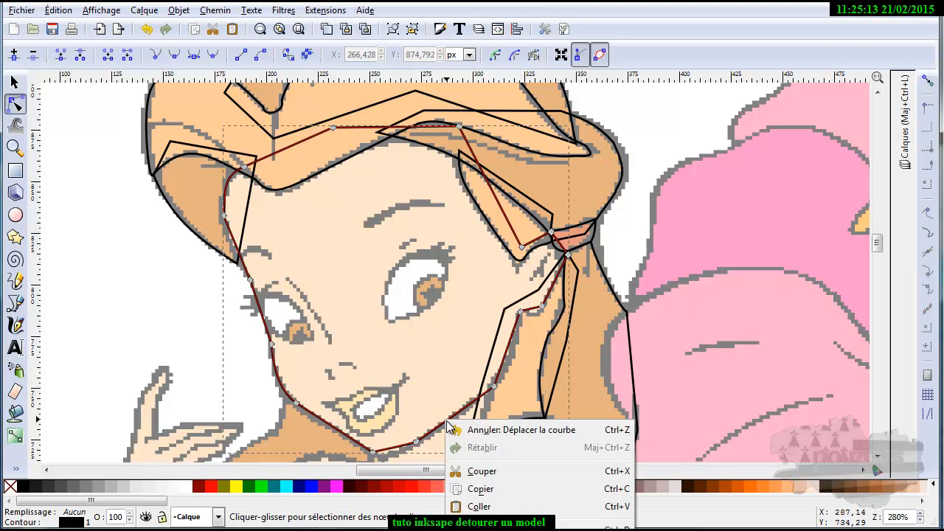
left_click(442, 426)
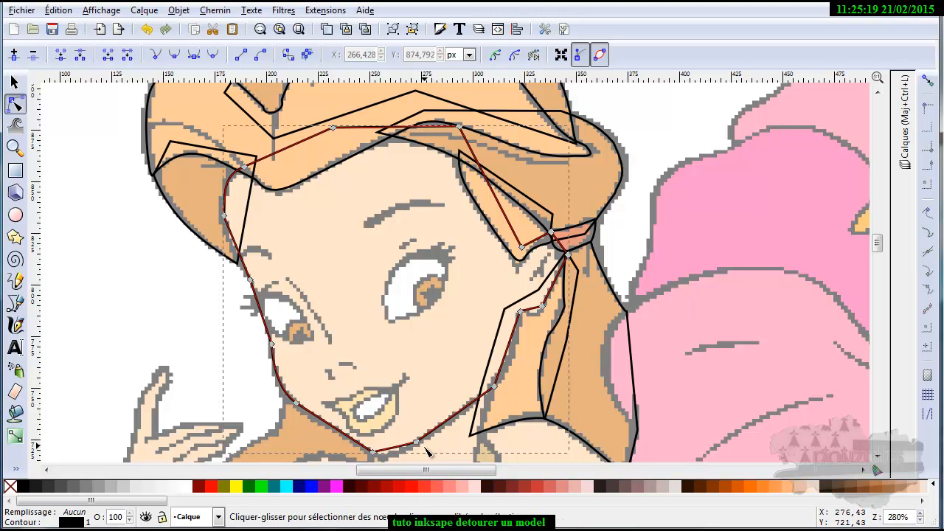
Step: Make the face path's node at the tip of the chin smooth
scroll(426, 451, "down", 1)
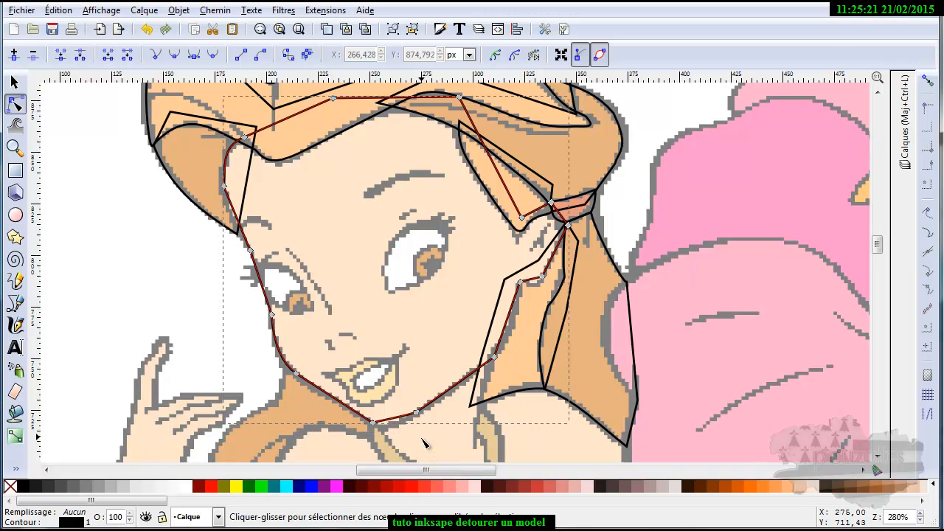
scroll(411, 432, "up", 1)
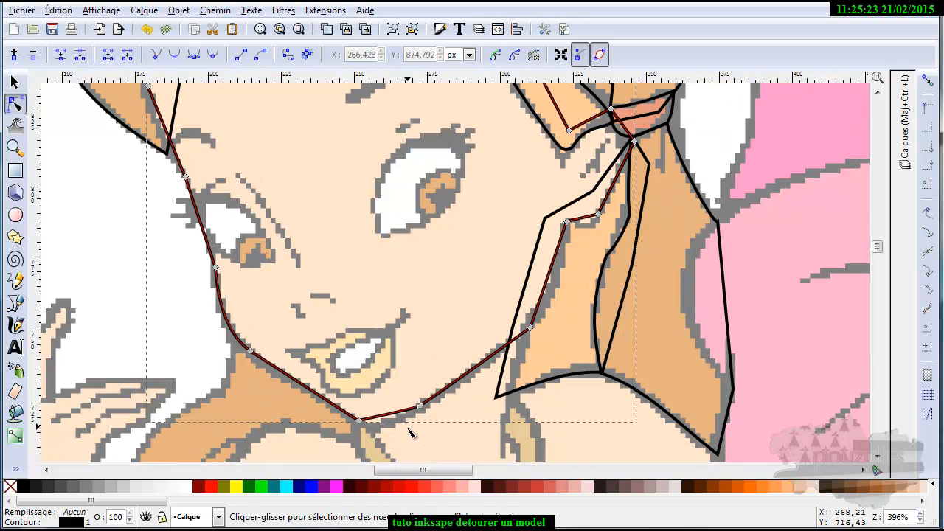
scroll(411, 433, "up", 1)
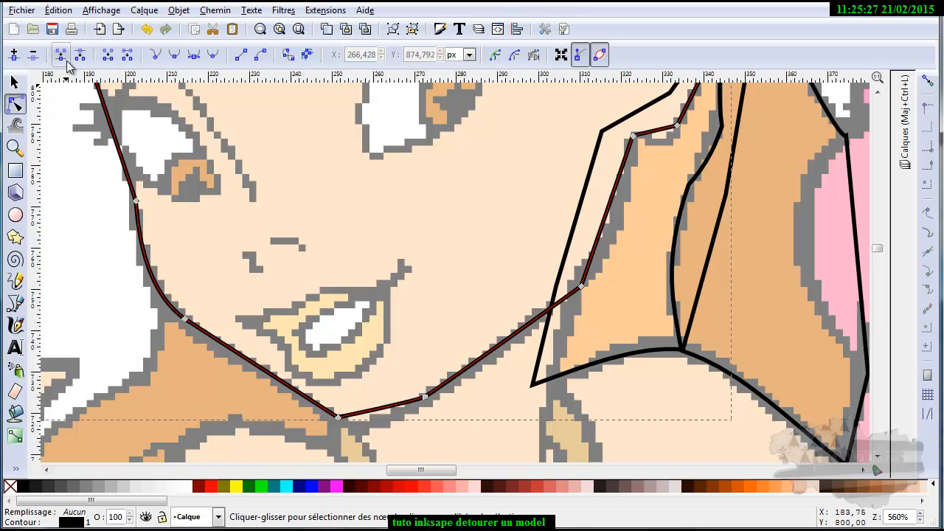
left_click(340, 418)
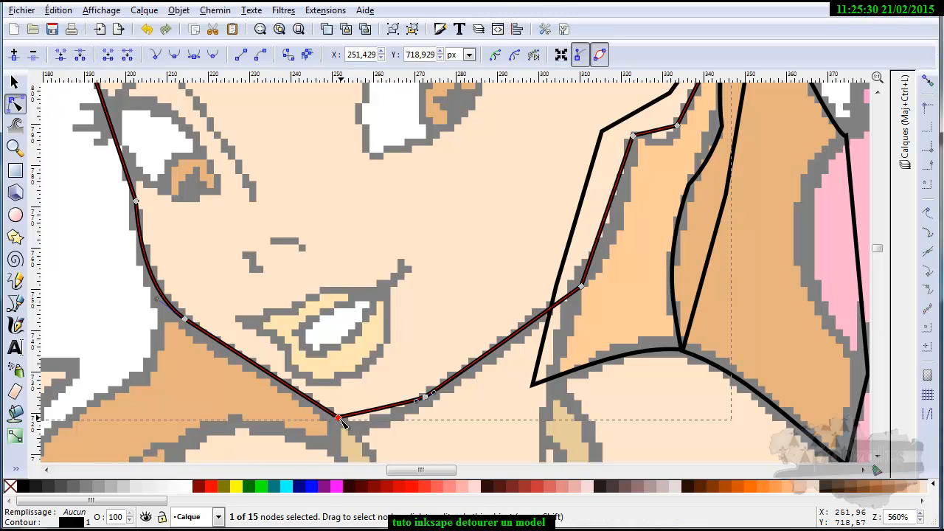
left_click(175, 55)
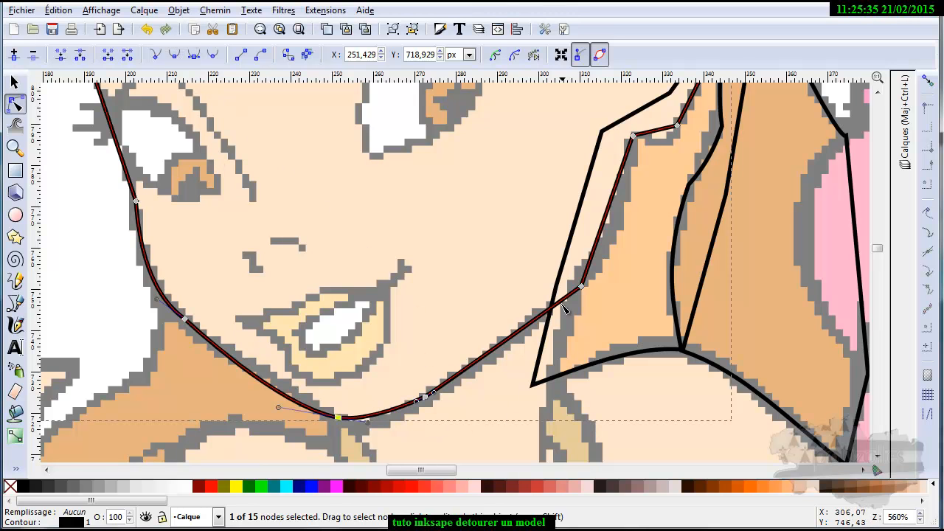
Step: Bend the face path's segments along the back of the jaw and under the ear lobe to the drawn outline
scroll(540, 278, "up", 2)
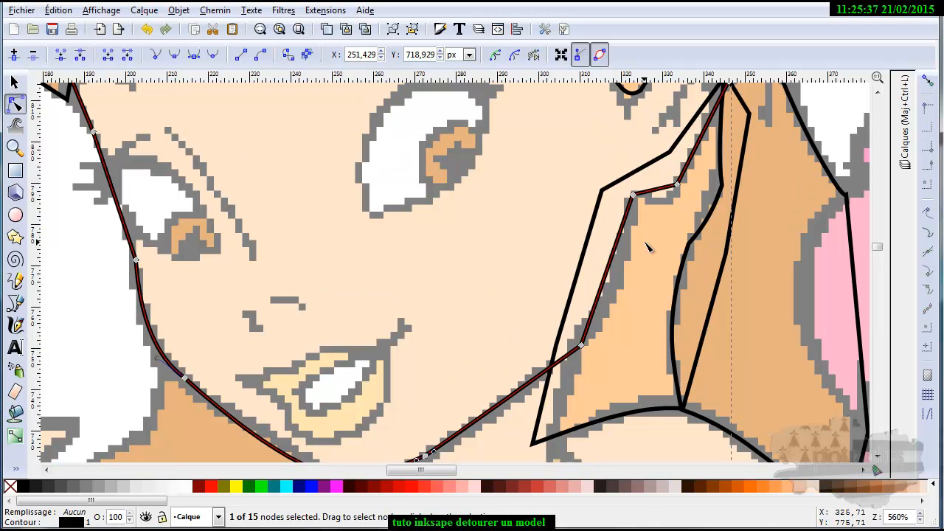
left_click_drag(611, 265, 624, 309)
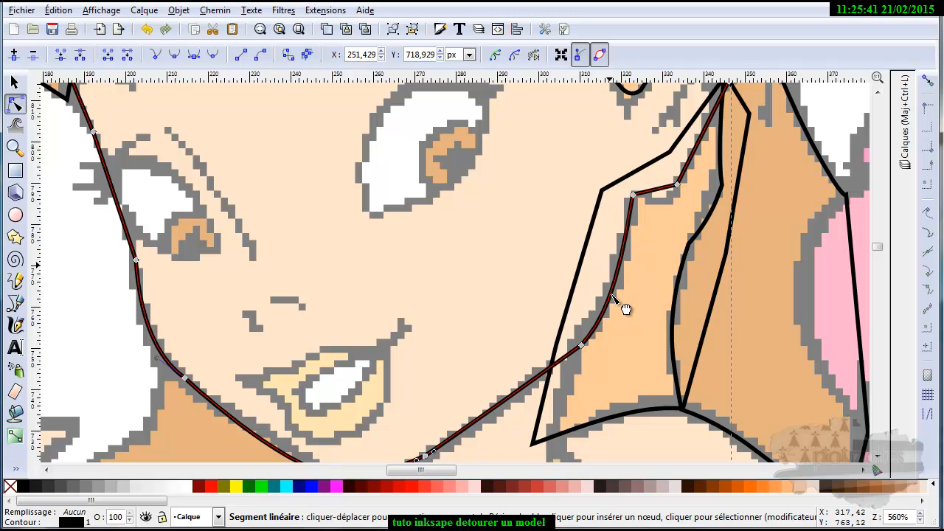
left_click_drag(663, 188, 666, 201)
scroll(722, 221, "up", 4)
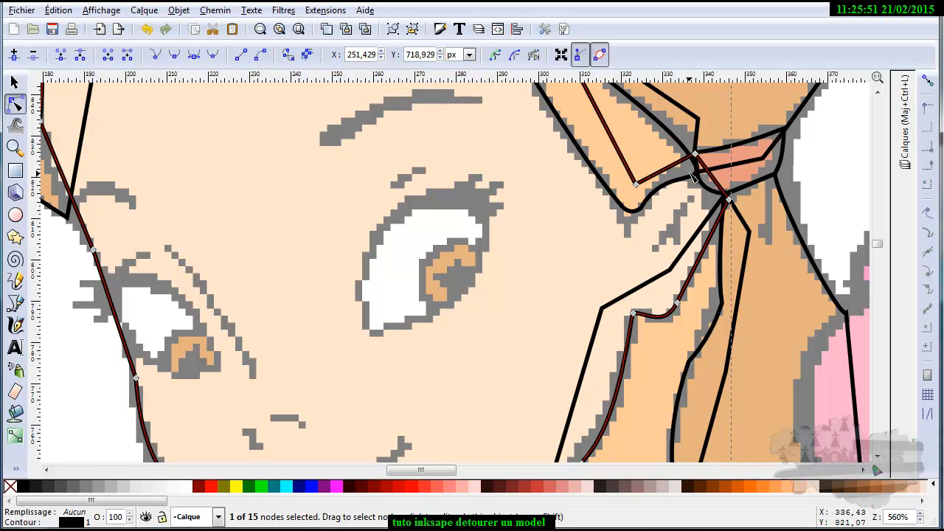
scroll(648, 262, "down", 3)
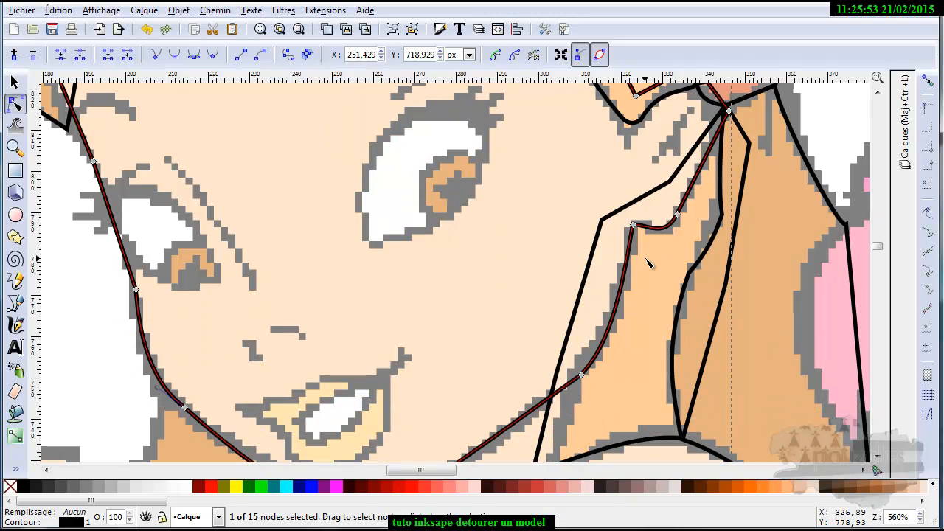
Step: Restore the img layer's opacity to 100% and make the Calque layer current again
scroll(462, 302, "down", 4)
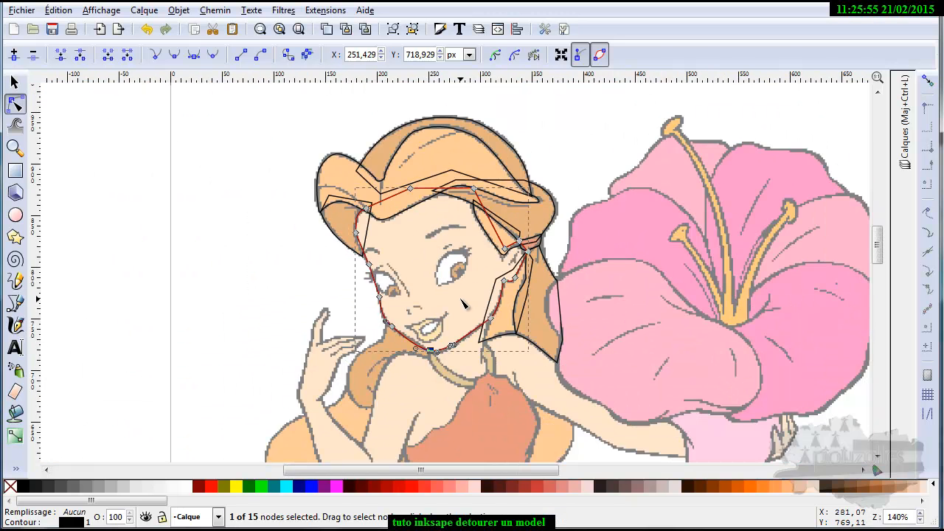
left_click(14, 83)
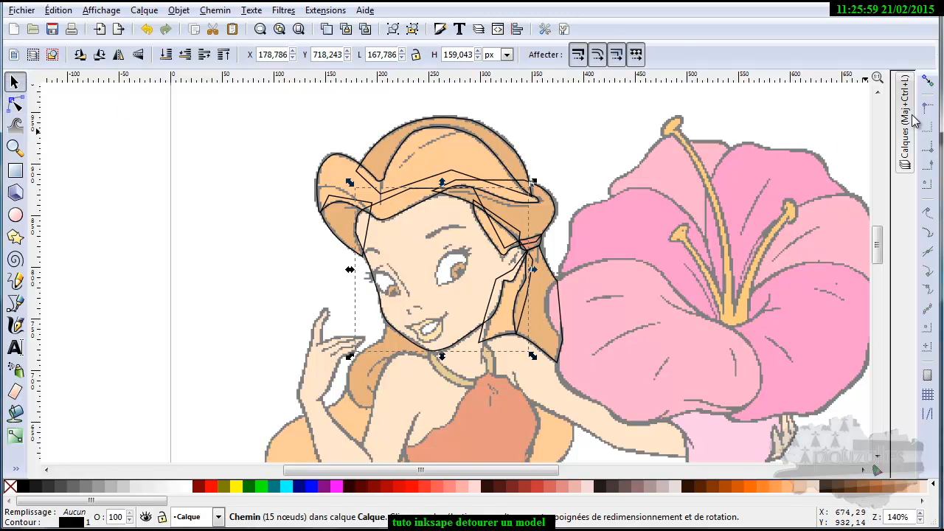
left_click(904, 147)
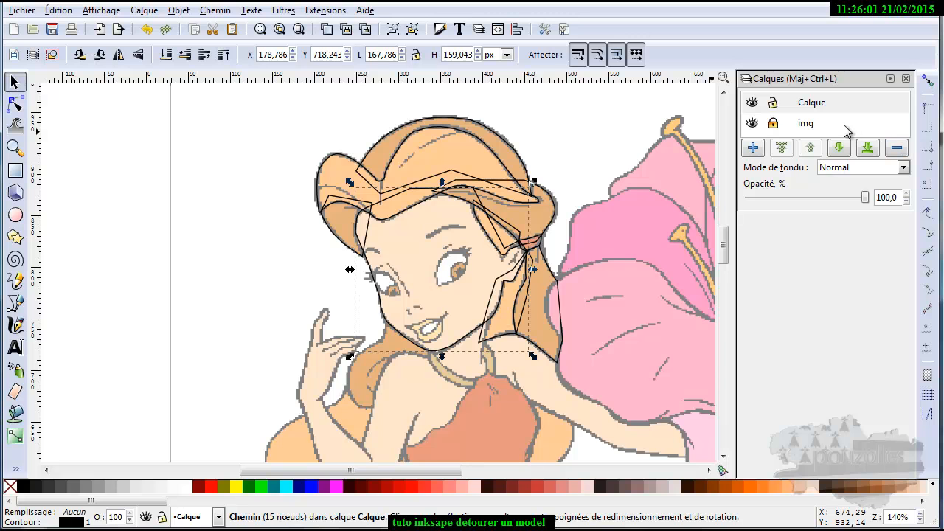
left_click(795, 125)
left_click_drag(811, 205, 879, 204)
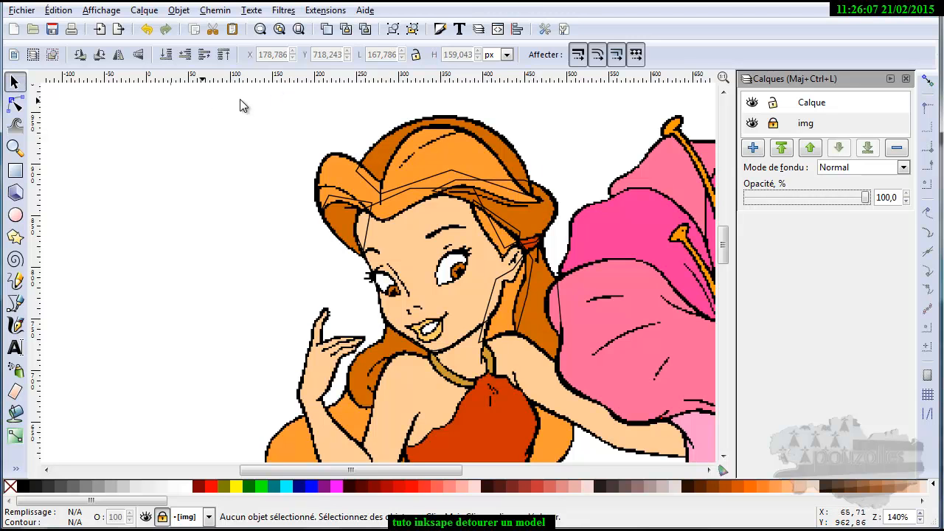
left_click(863, 104)
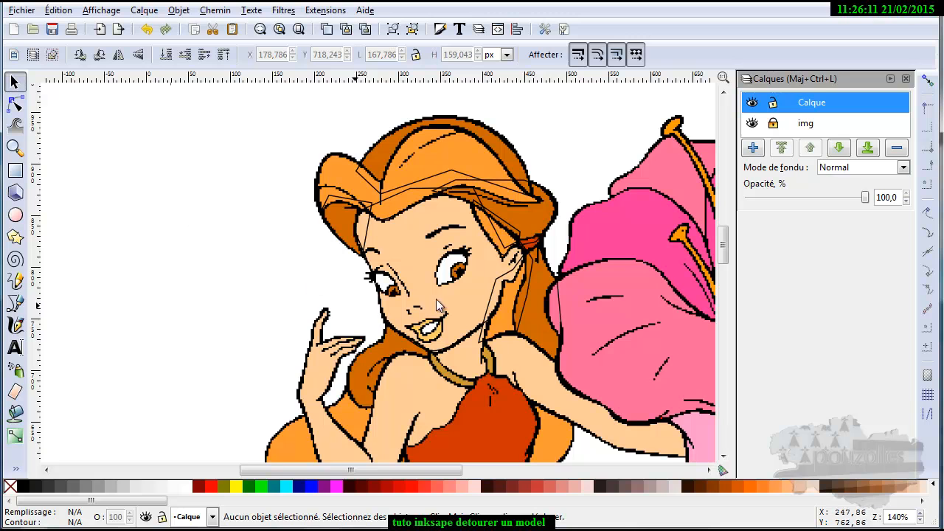
Step: Fill the path at the crown of the head with the dark orange sampled from the image using the Dropper tool
left_click(396, 152)
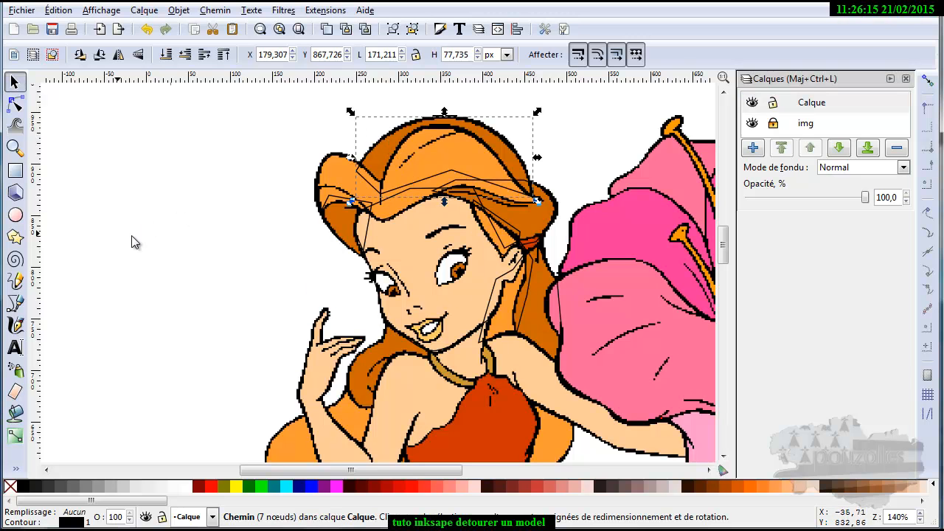
left_click(16, 469)
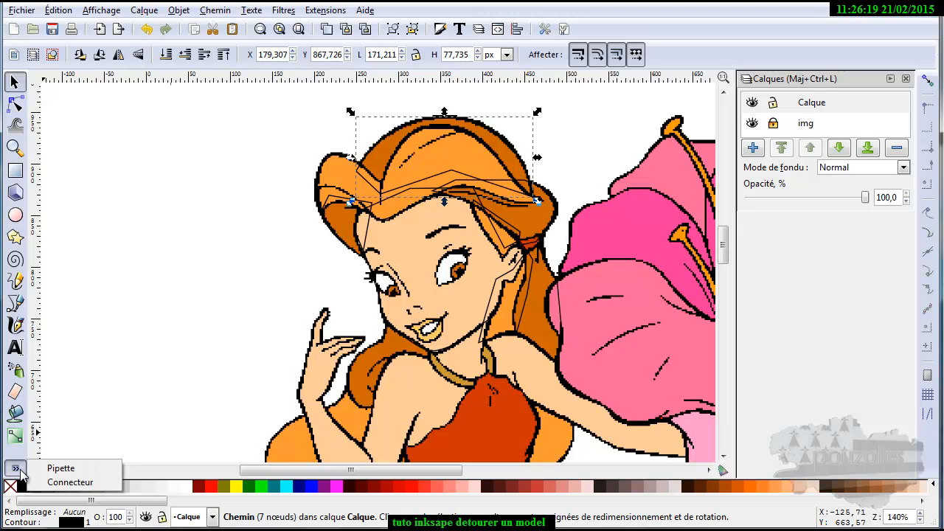
left_click(62, 469)
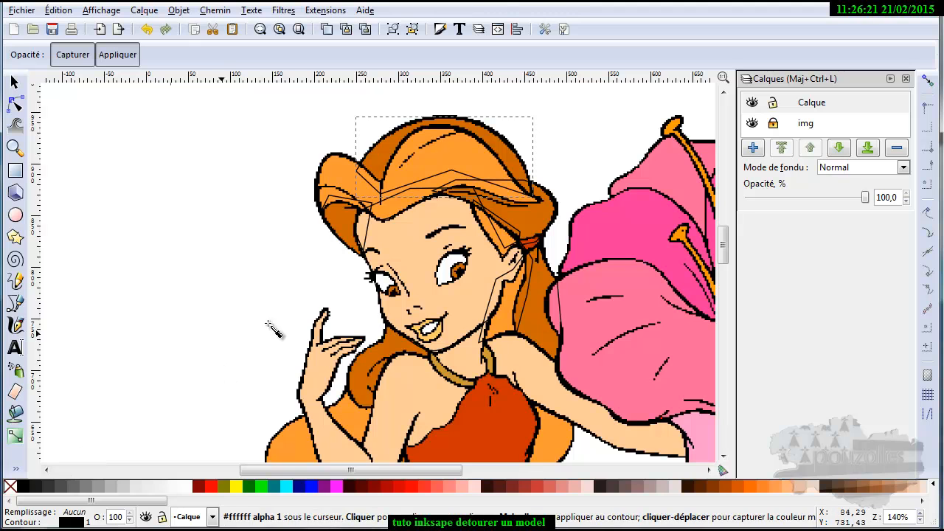
left_click(388, 150)
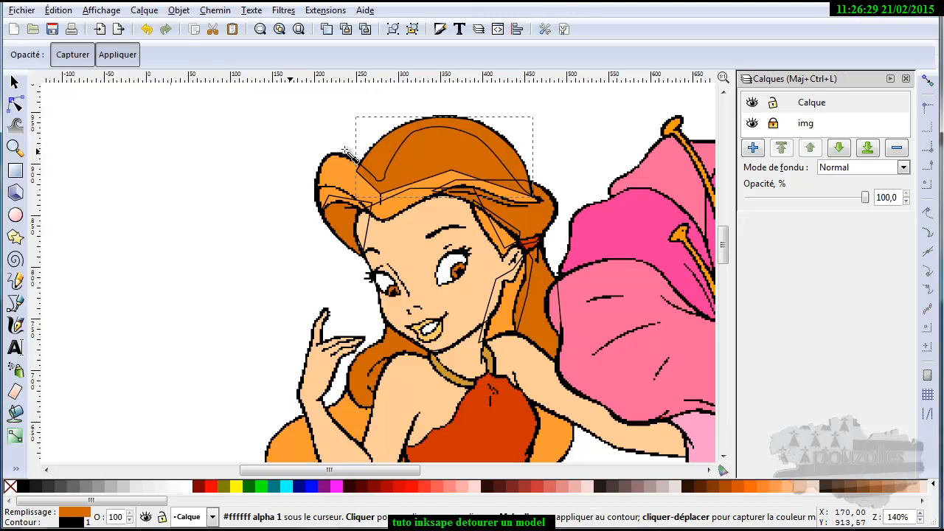
Step: Fill the front hair path with the sampled #ff9933 and the dark side lock's path with the sampled #cc6600
key("s")
left_click(328, 166)
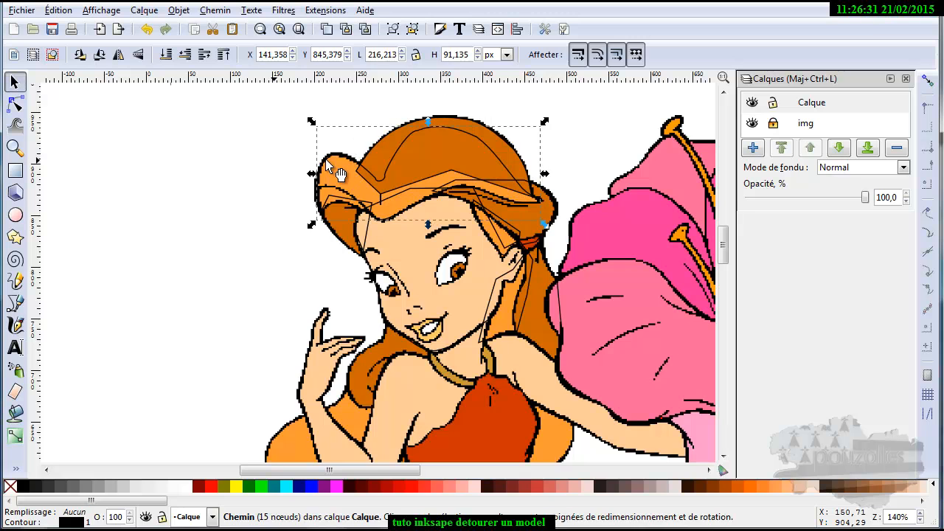
key("d")
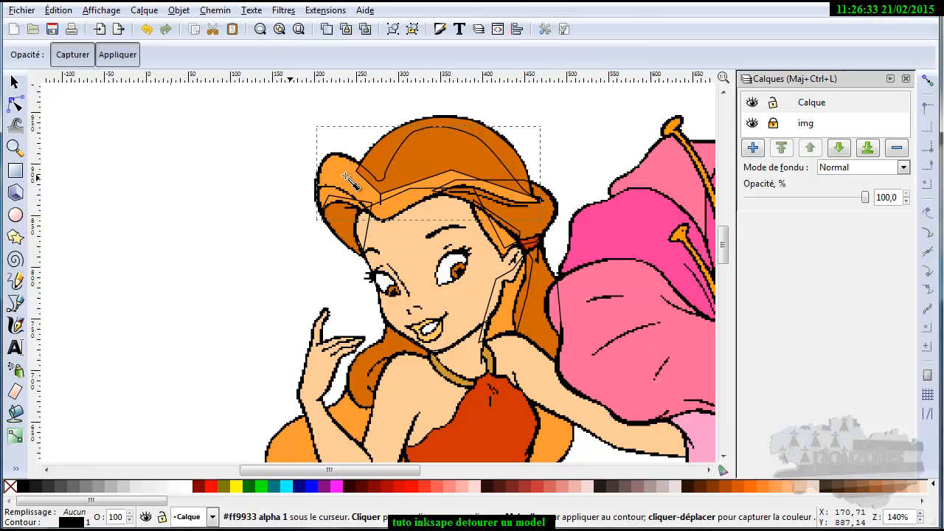
left_click(345, 177)
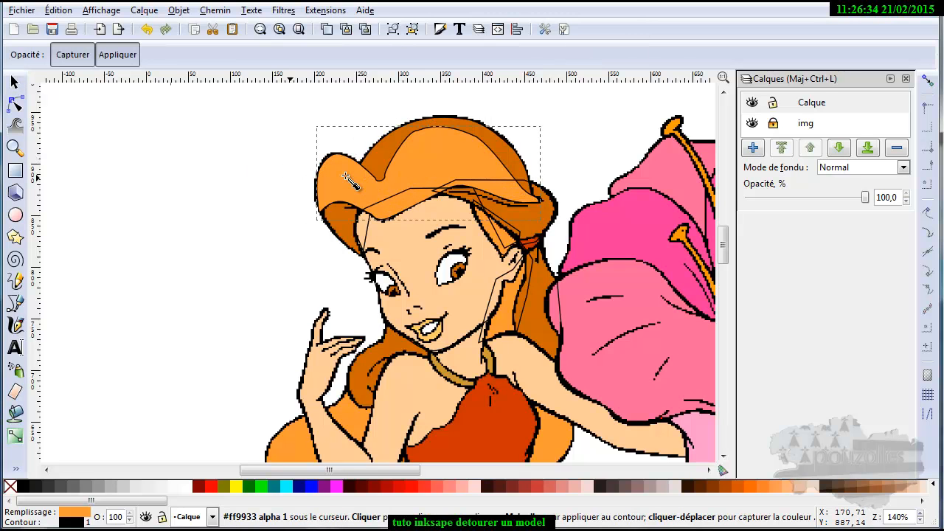
key("s")
left_click(345, 242)
key("d")
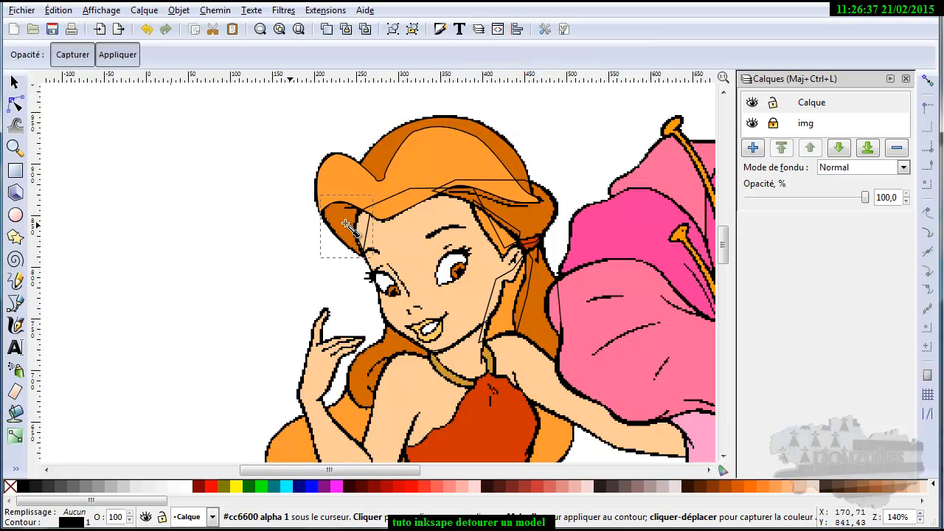
left_click(346, 225)
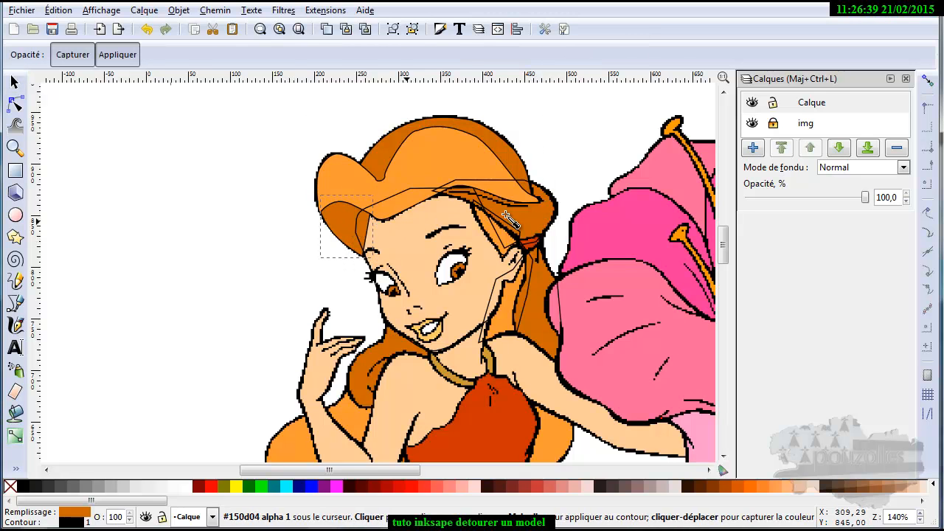
Step: Fill the path of the gathered hair above the hair tie with the dark orange sampled from the image
key("s")
left_click(556, 205)
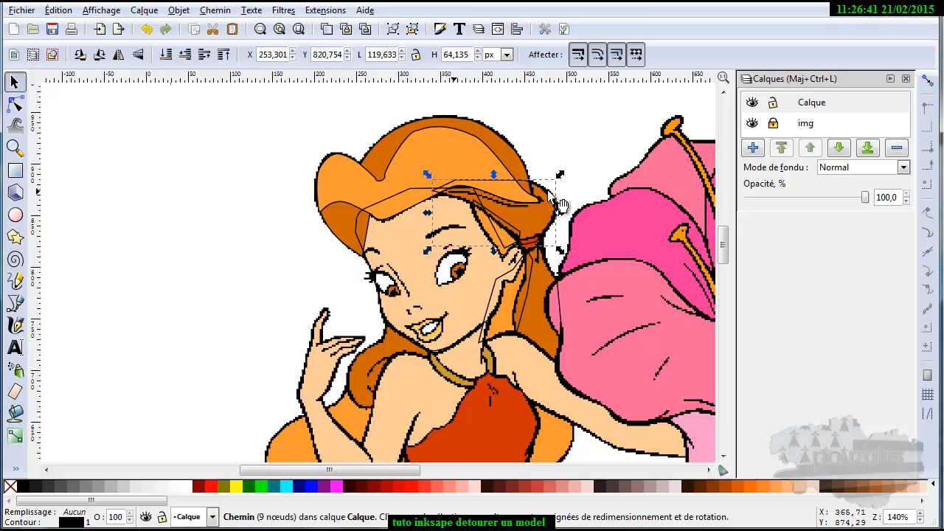
key("d")
left_click(530, 213)
Step: Fill the small hair tie path with the red #cc3300 sampled from the image
key("s")
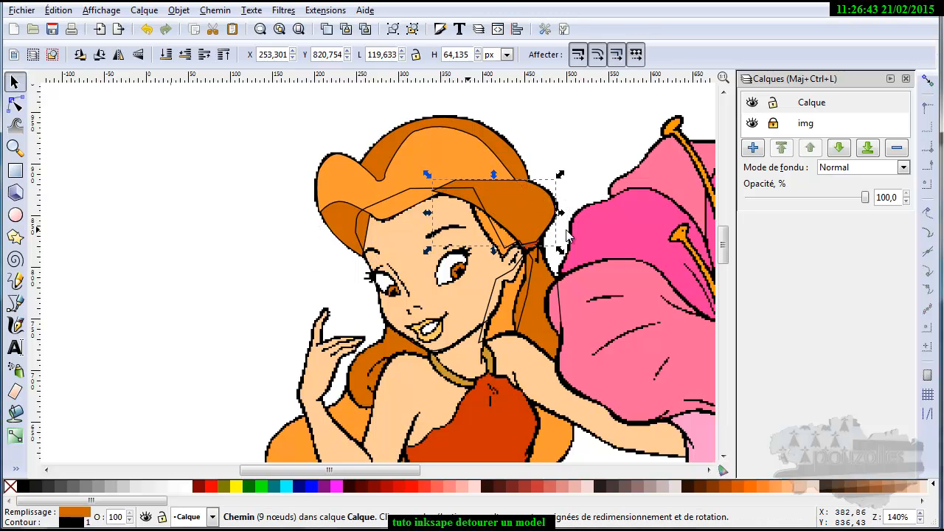
left_click(531, 247)
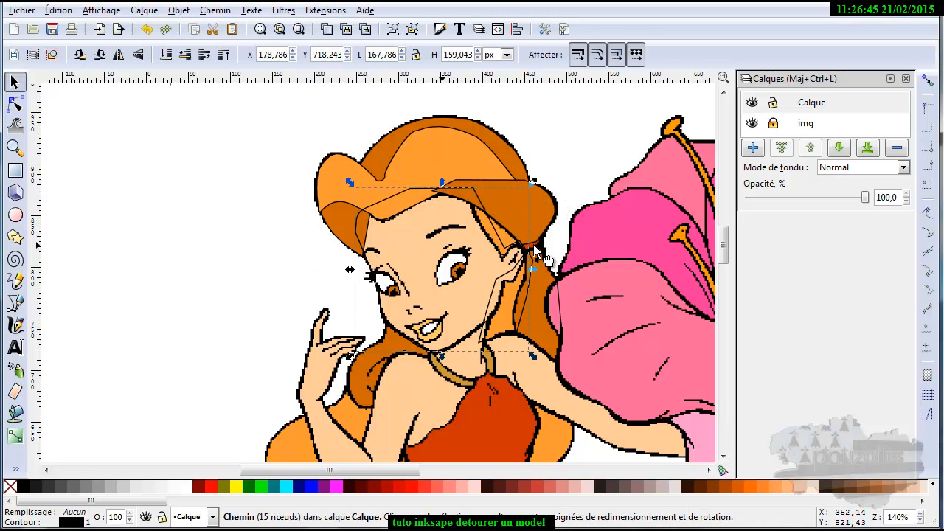
left_click(536, 249)
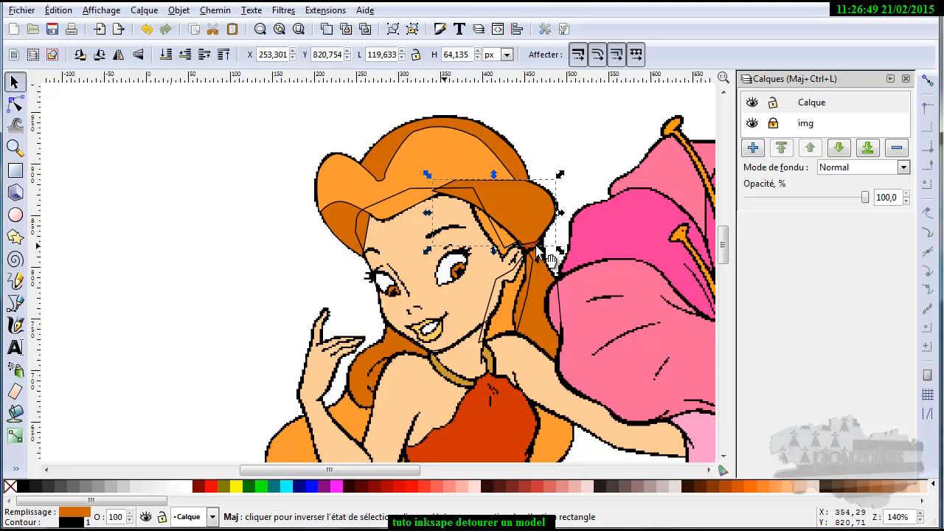
scroll(546, 254, "left", 2)
scroll(601, 243, "up", 4)
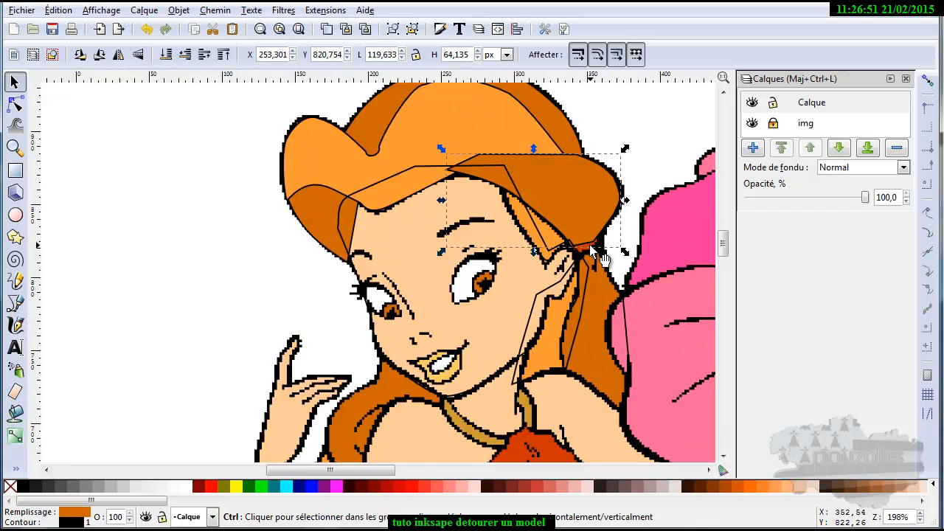
left_click(575, 261)
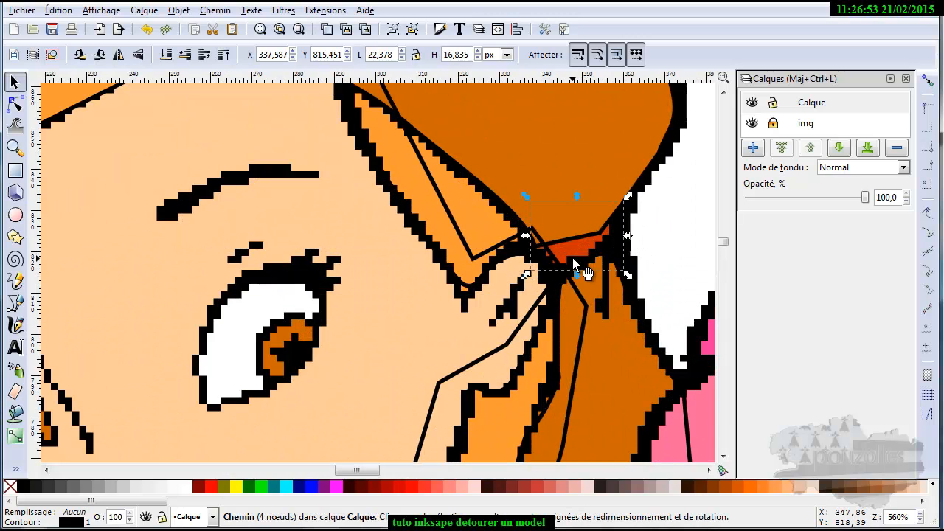
key("d")
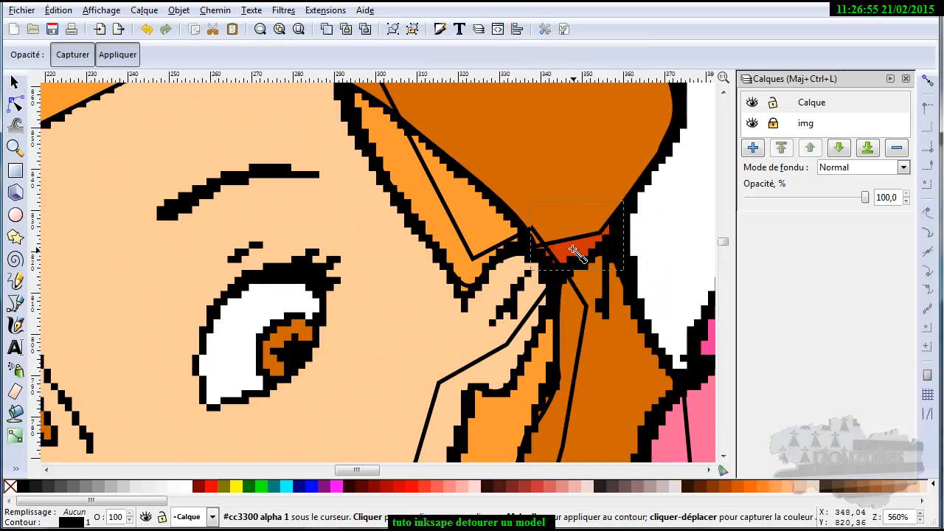
left_click(574, 251)
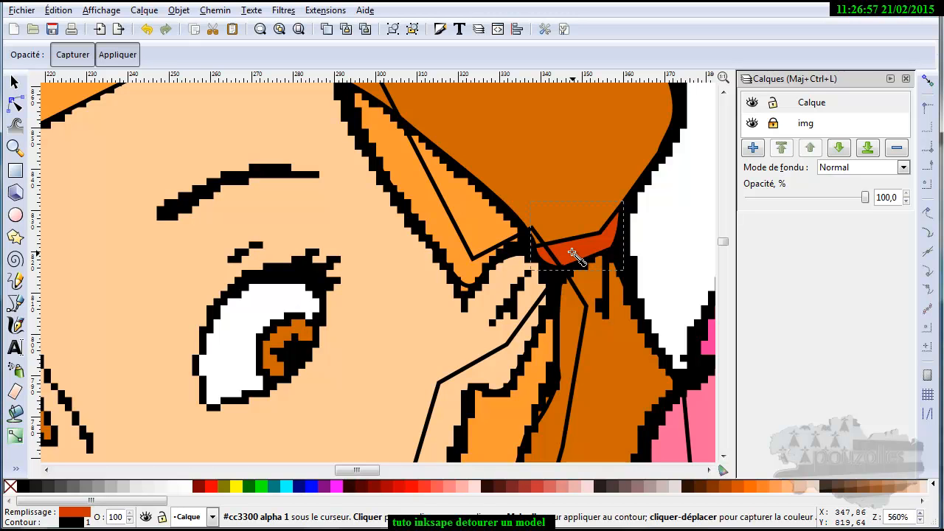
Step: Fill the ponytail path below the hair tie with the sampled dark orange and the lighter strand behind the jaw with #ff9933
scroll(574, 256, "down", 4)
key("s")
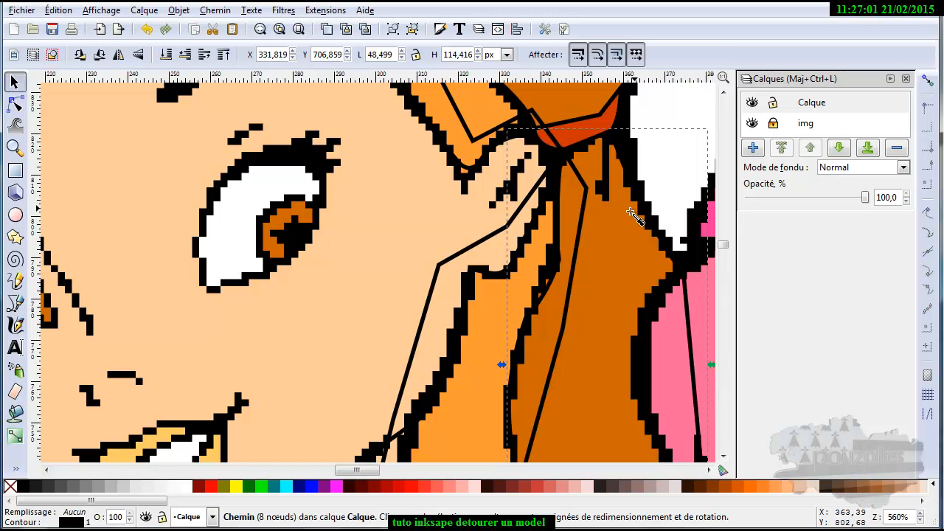
key("d")
left_click(619, 237)
key("s")
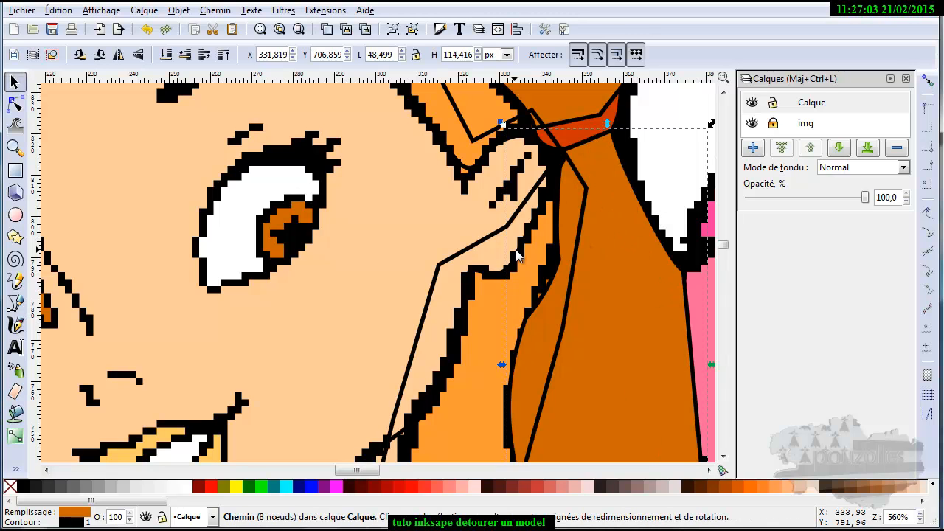
left_click(464, 267)
key("d")
left_click(497, 301)
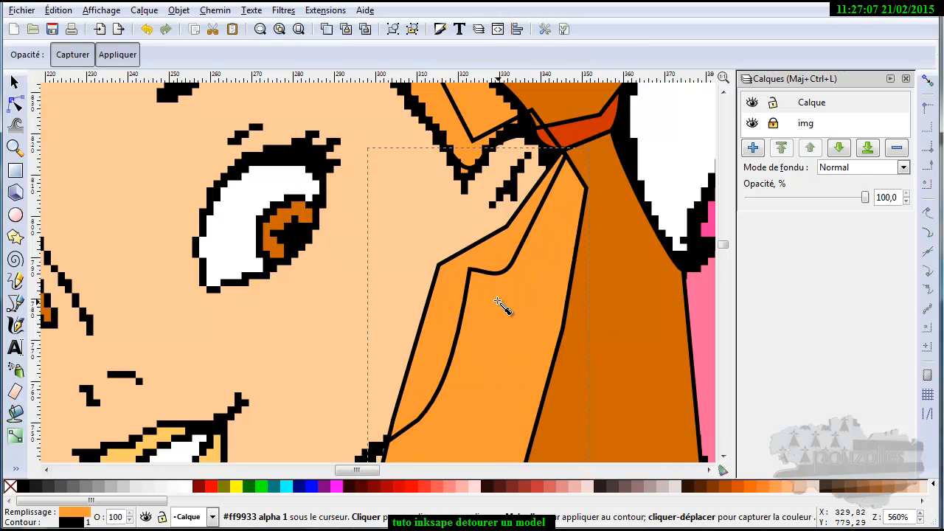
Step: Fill the path of the narrow hair strand between the forehead and the ear with the sampled #ff9933
scroll(500, 305, "down", 5)
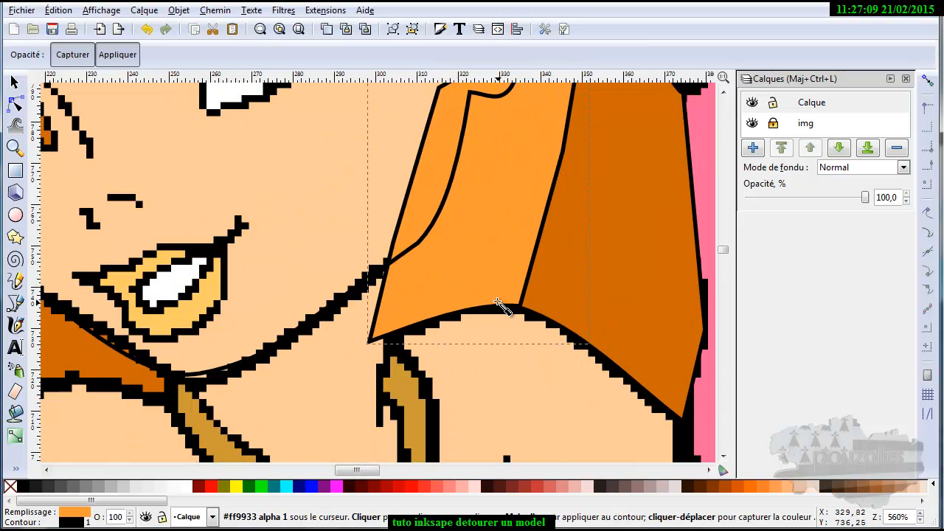
scroll(499, 304, "down", 4)
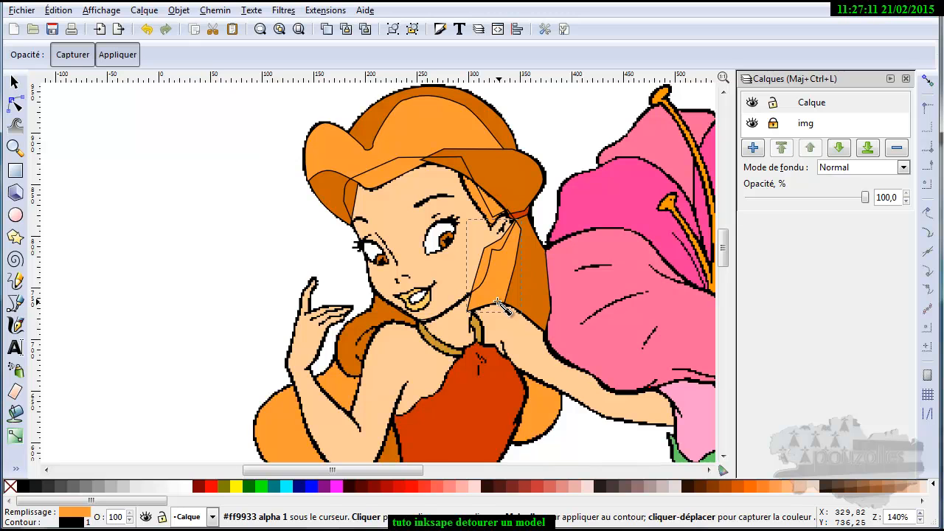
key("s")
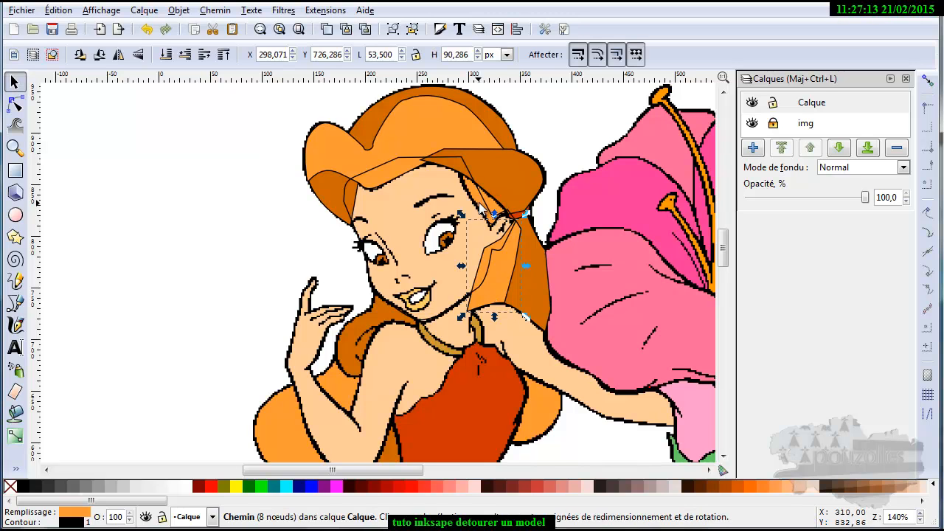
left_click(478, 199)
key("d")
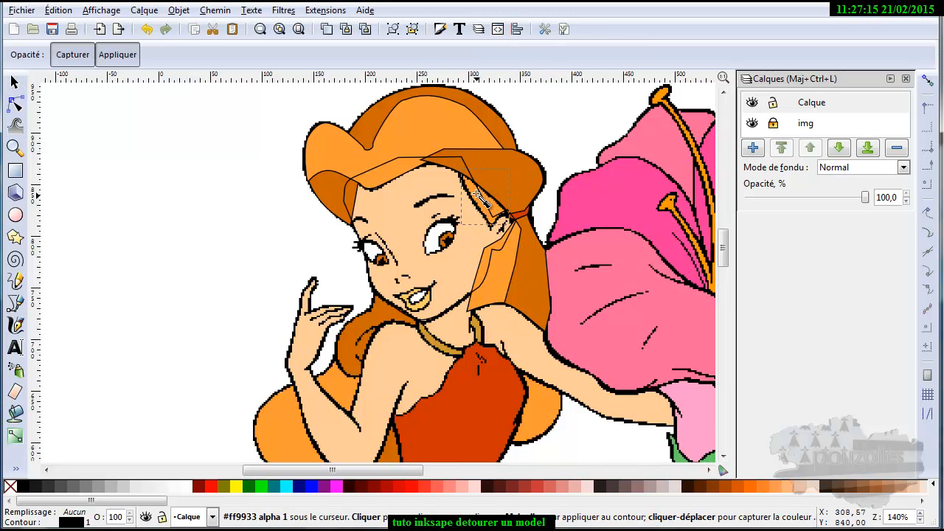
left_click(478, 196)
Step: Fill the face path with the light skin colour sampled from the image
key("s")
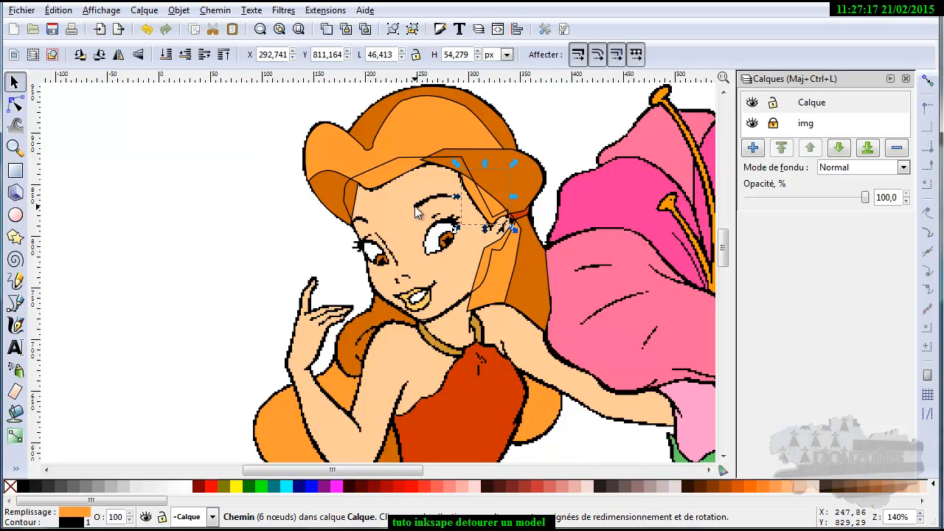
left_click(382, 287)
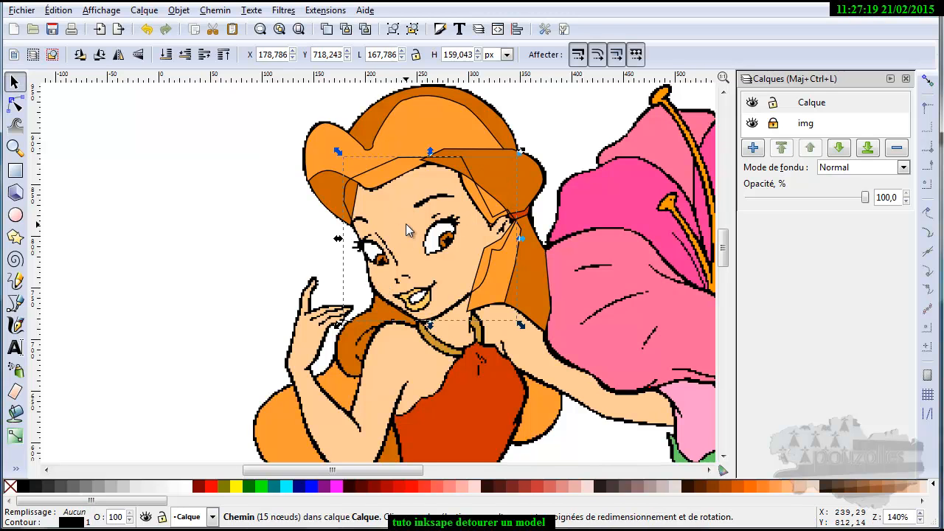
key("d")
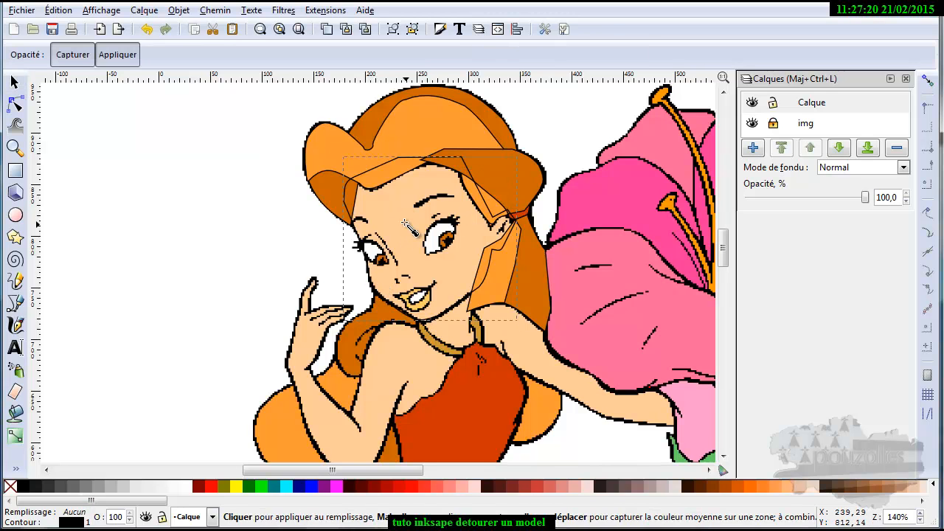
left_click(415, 258)
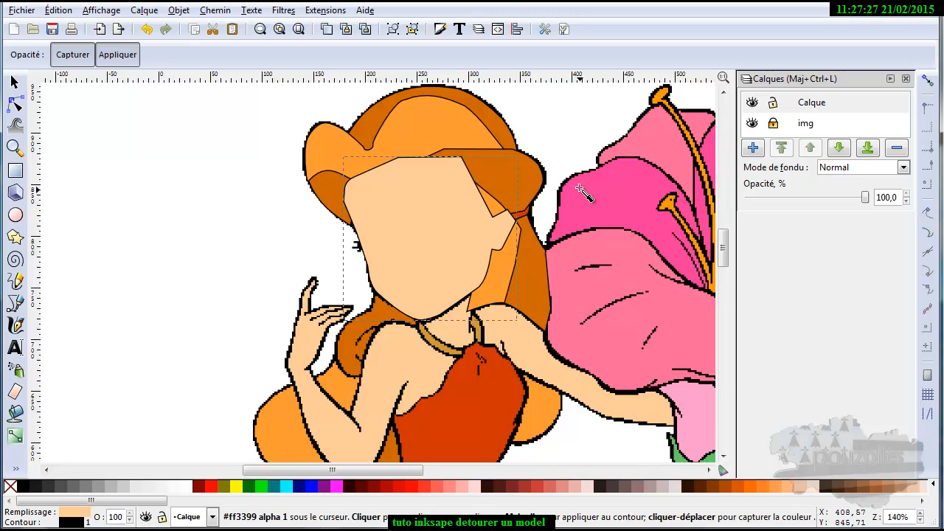
Step: Lower the face path in the stacking order until it lies behind the gathered hair and the front fringe
scroll(582, 193, "up", 1)
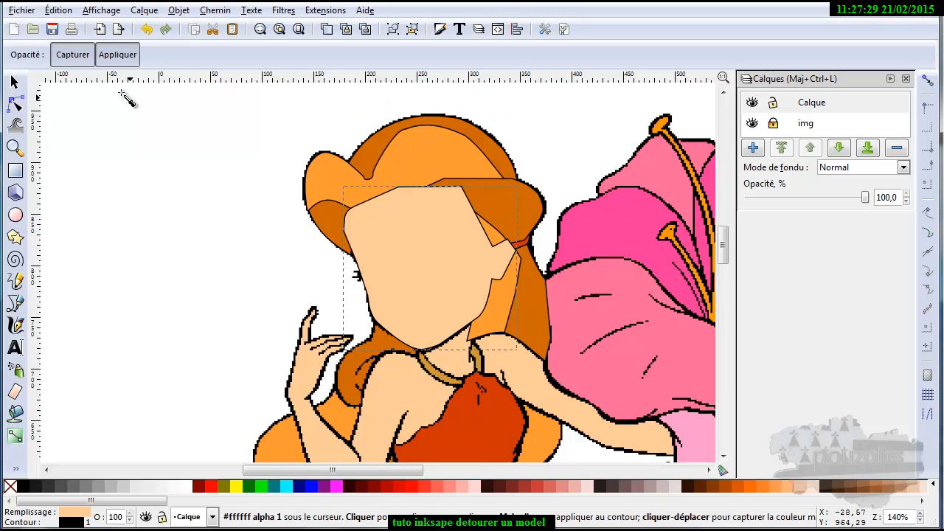
left_click(15, 82)
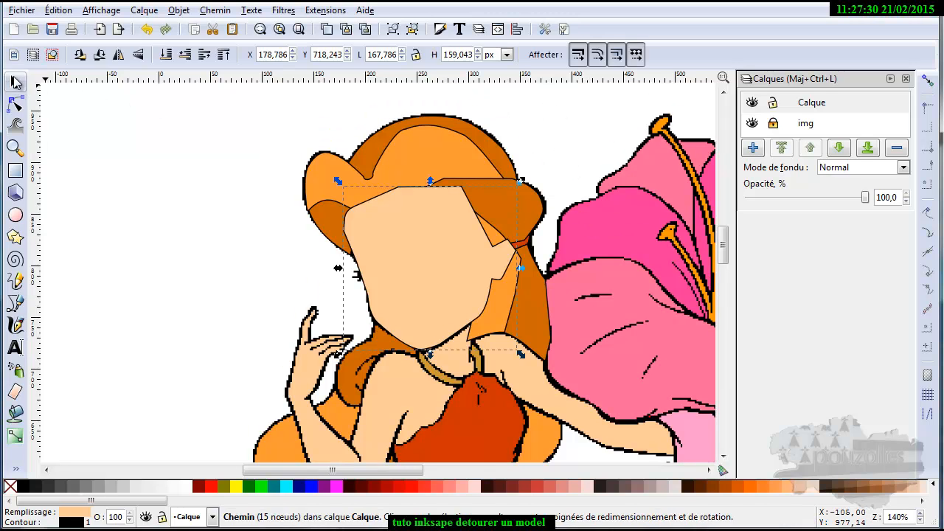
left_click(411, 193)
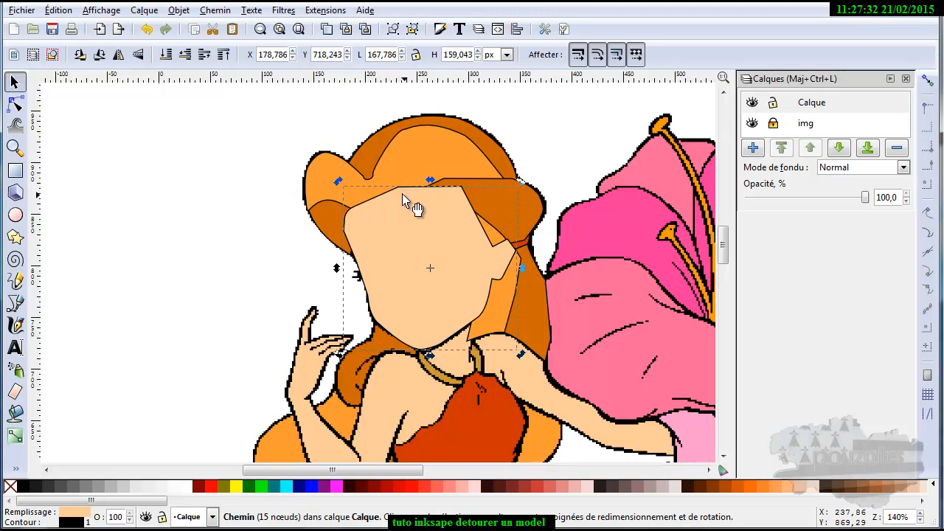
left_click(186, 58)
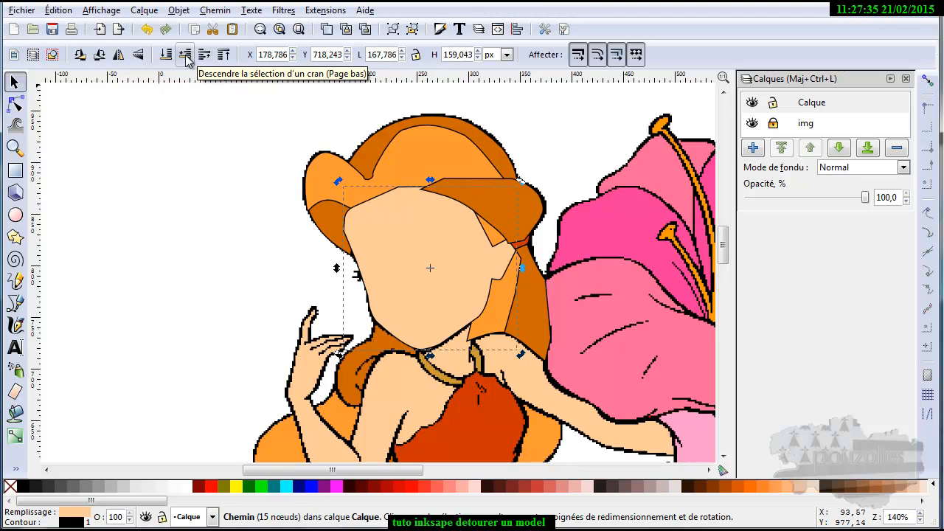
left_click(186, 58)
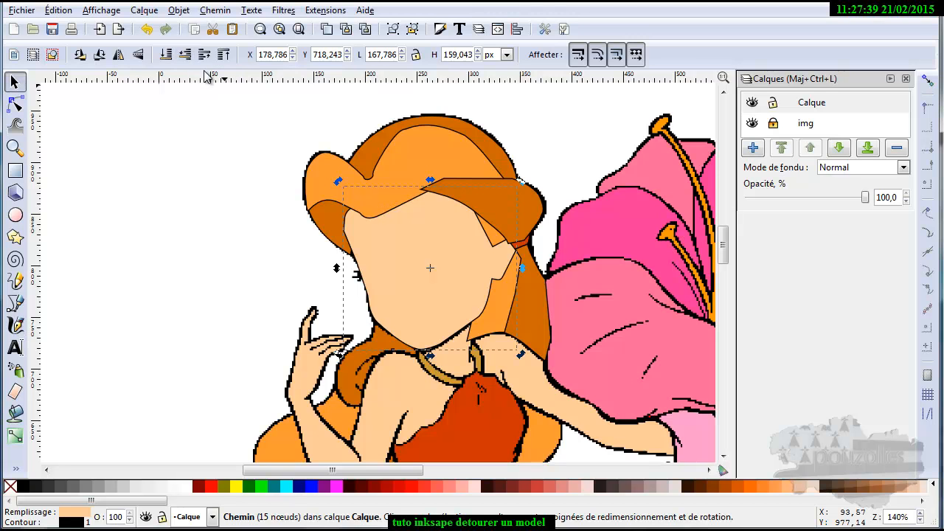
Step: Lower the gathered side hair behind the front fringe and the light strand behind the jaw beneath the ponytail
left_click(540, 209)
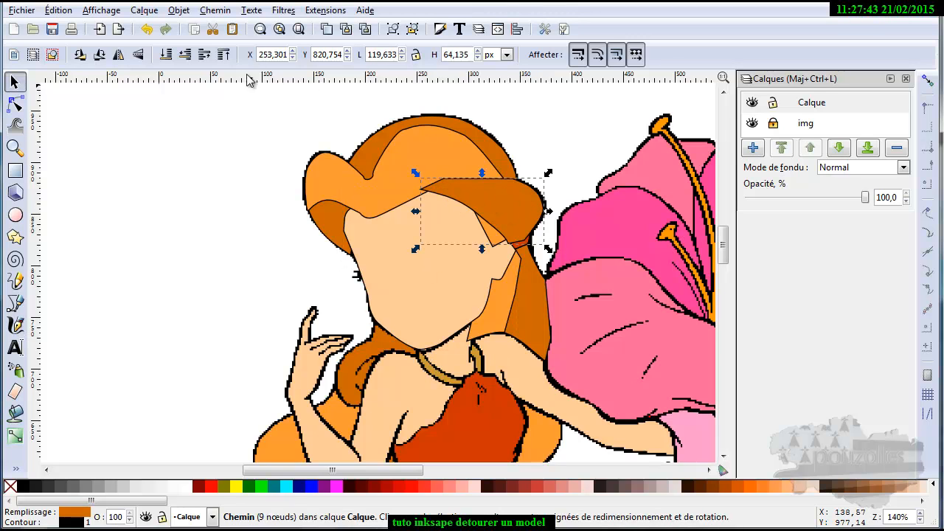
left_click(186, 56)
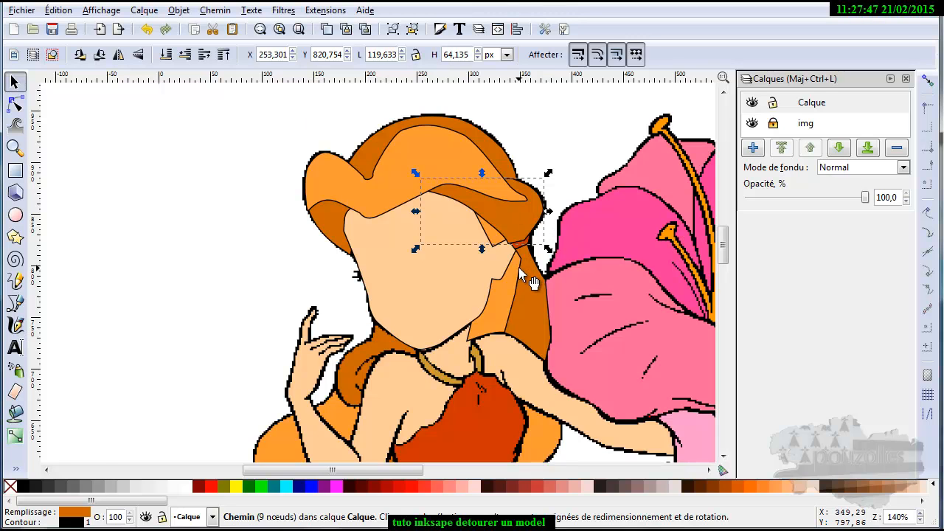
left_click(500, 322)
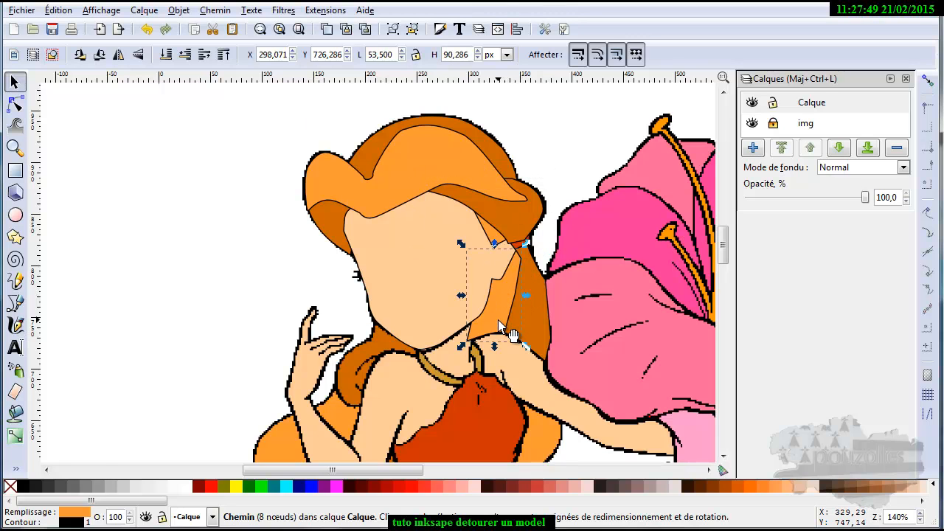
left_click(185, 56)
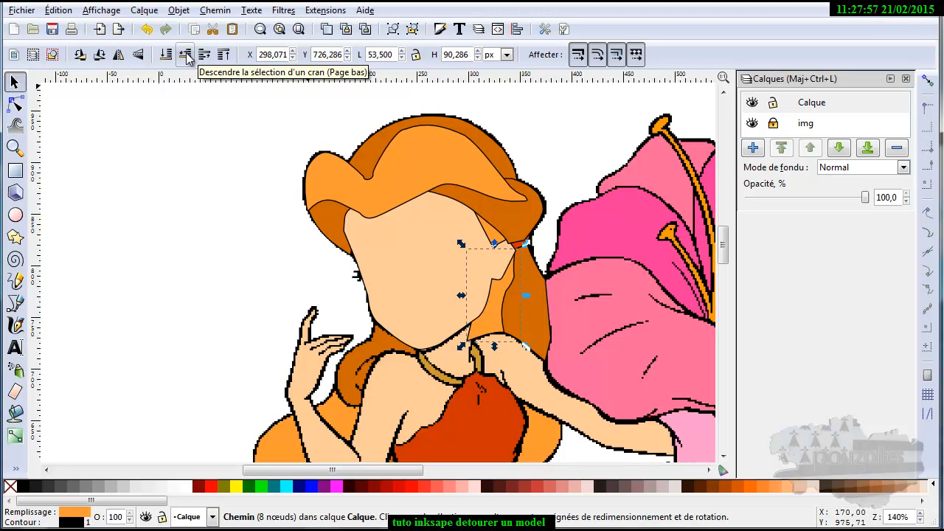
Step: Make the face path's earlobe node smooth and adjust its handle to follow the ear's lower edge
left_click(507, 265)
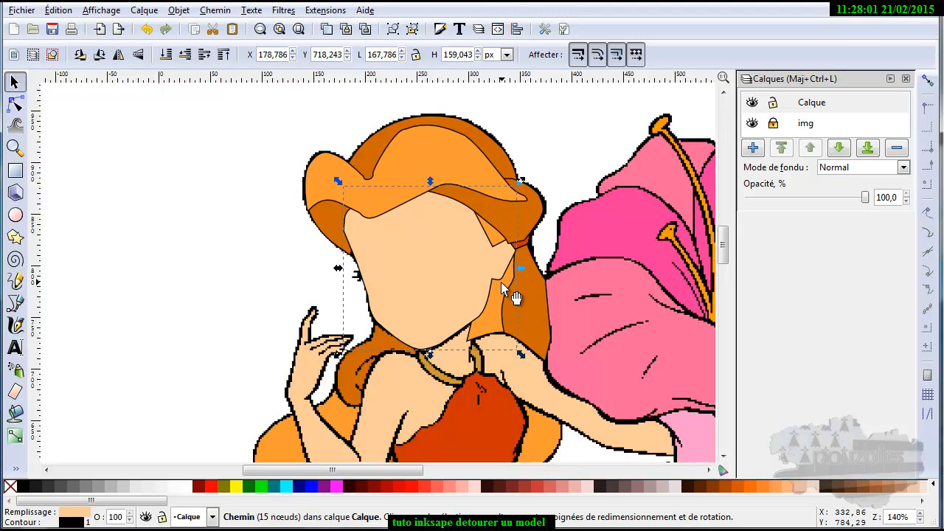
left_click(495, 340)
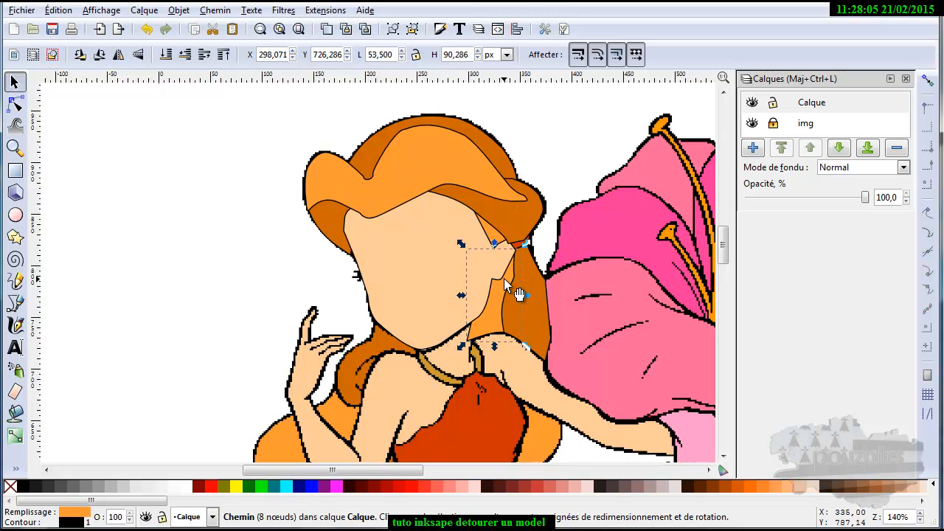
left_click(16, 107)
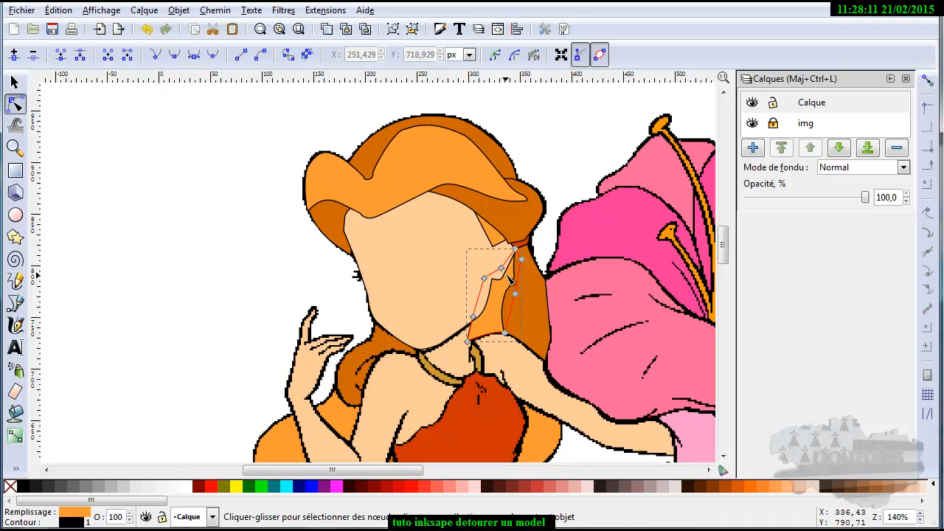
left_click(428, 278)
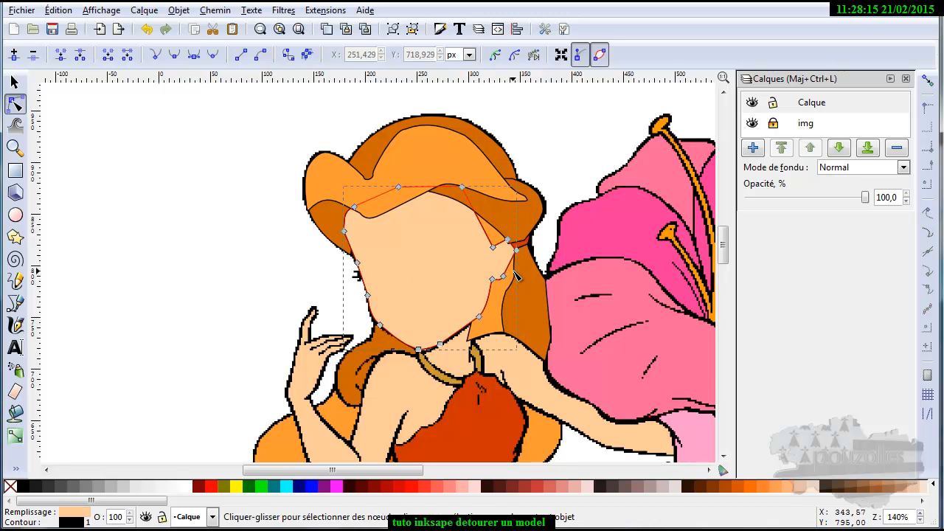
scroll(516, 275, "up", 3)
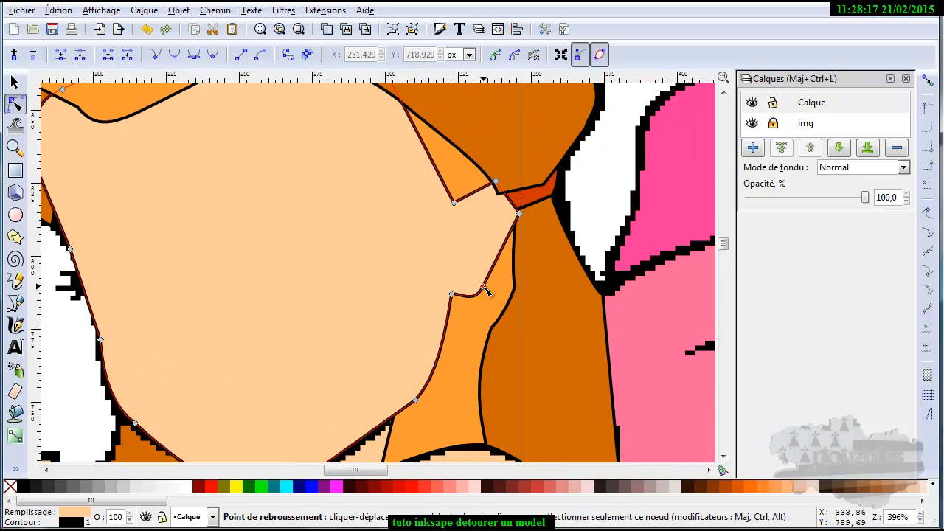
left_click(485, 289)
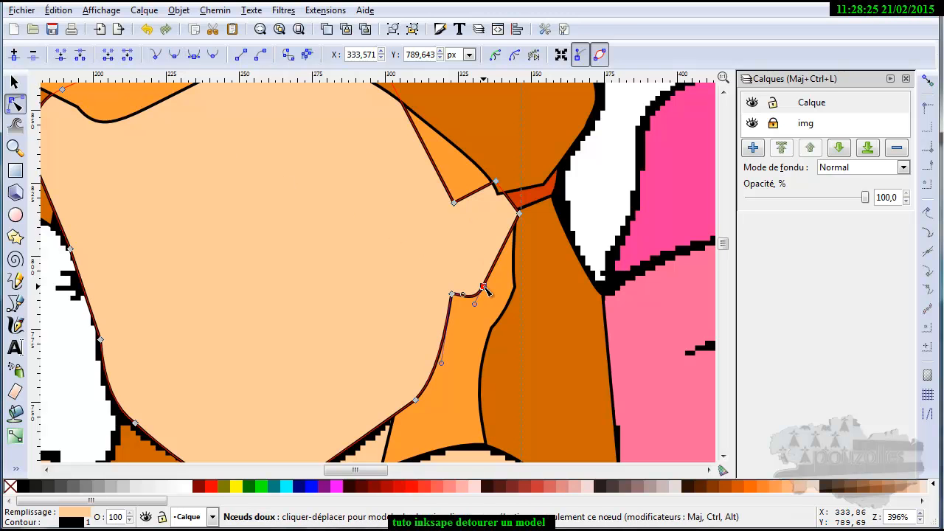
left_click_drag(483, 287, 492, 279)
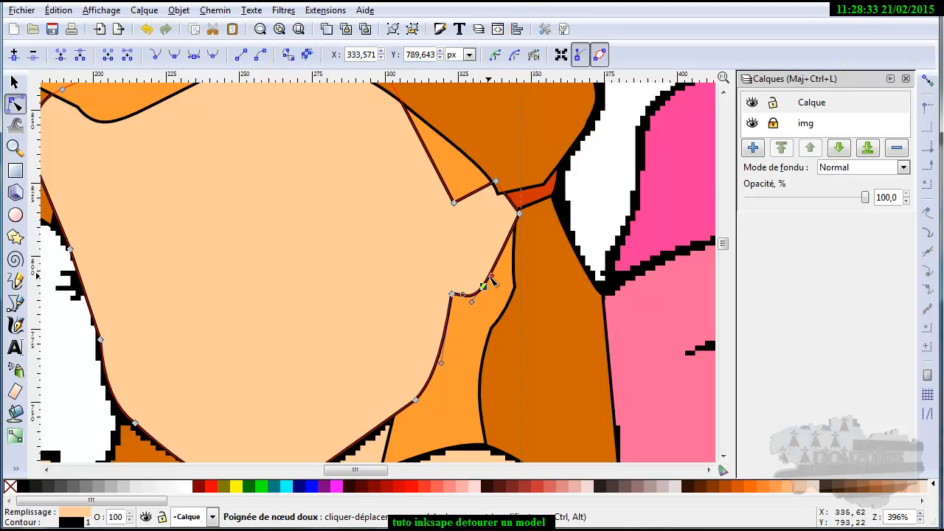
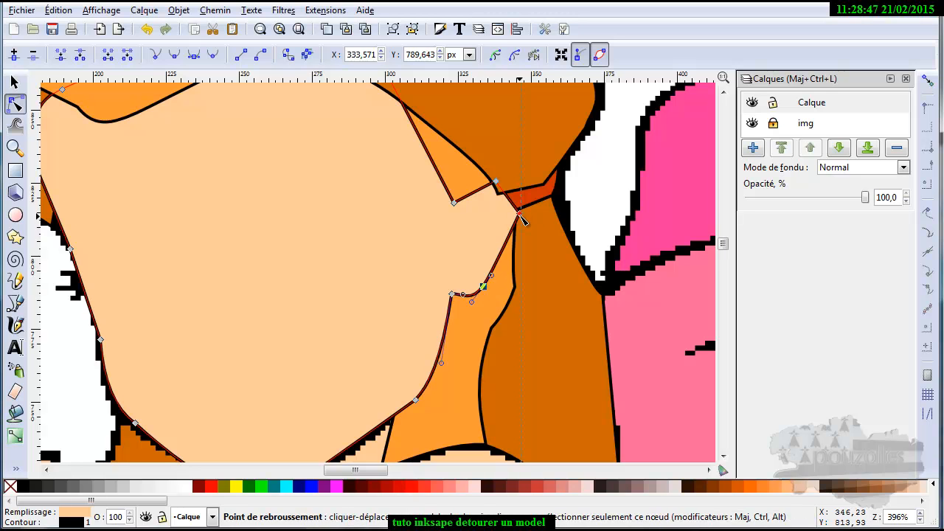
Step: Round the face path's inner corner above the ear by pulling curve handles out on both sides of the node
left_click(454, 205)
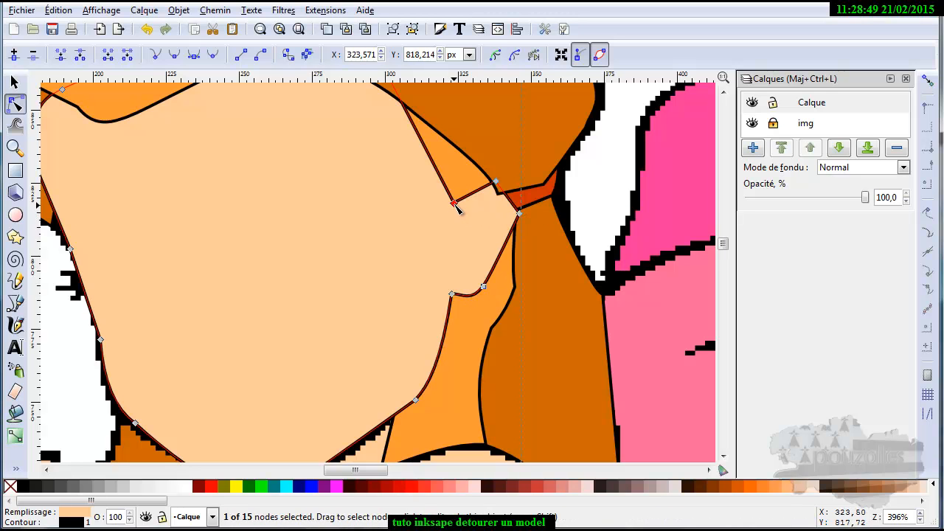
scroll(458, 197, "up", 1)
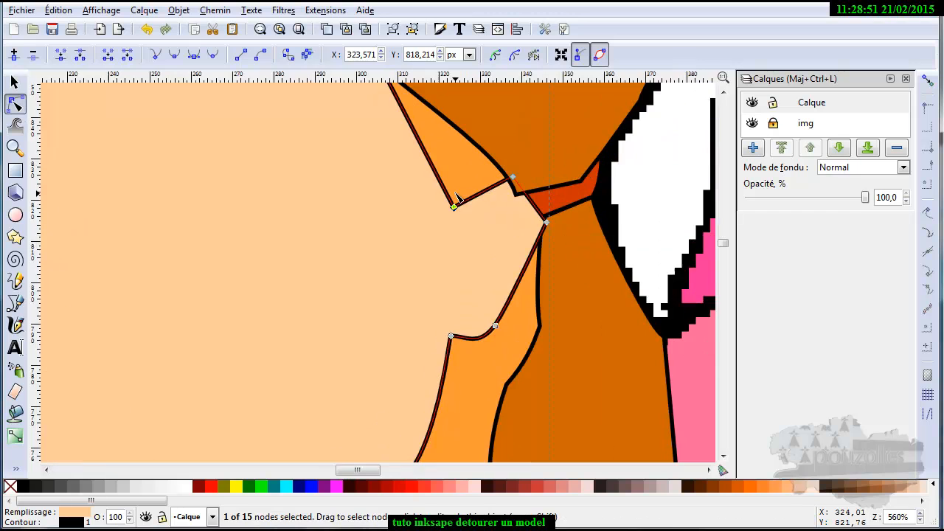
scroll(457, 198, "up", 3)
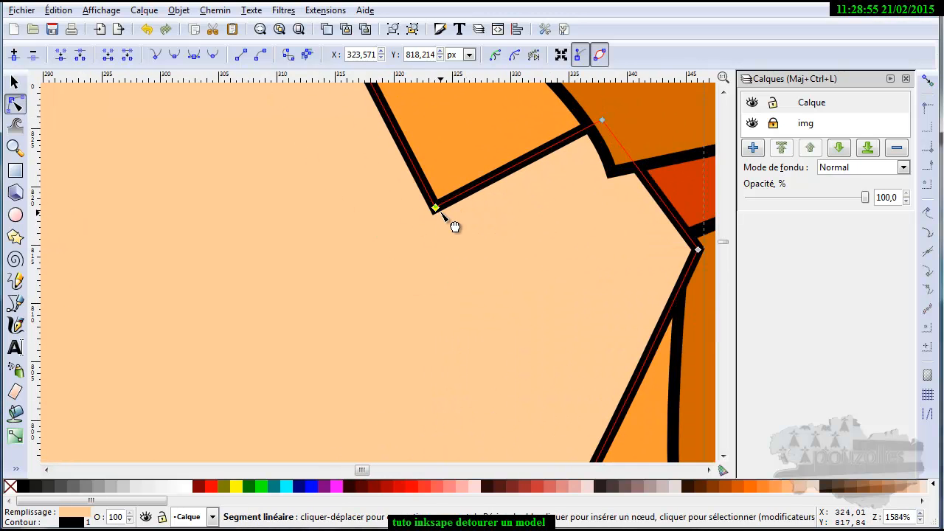
left_click_drag(440, 211, 474, 225)
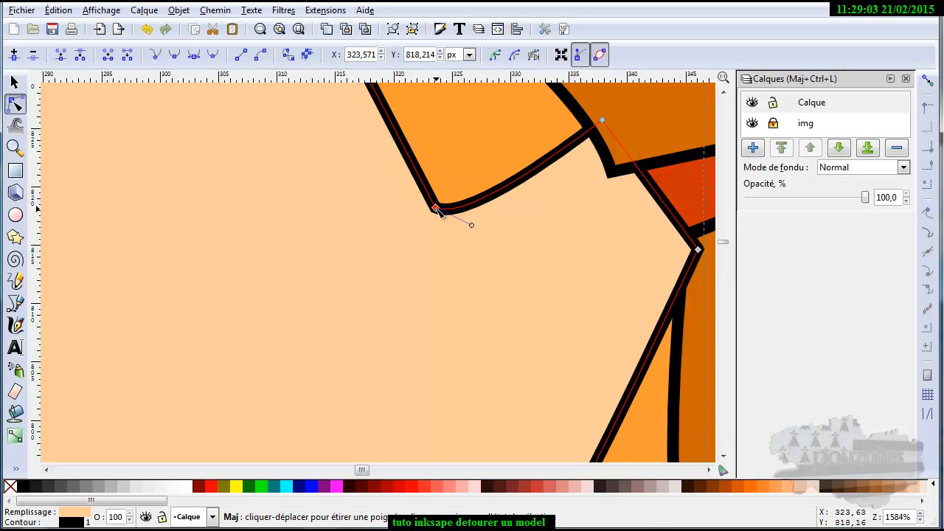
left_click_drag(436, 211, 412, 198)
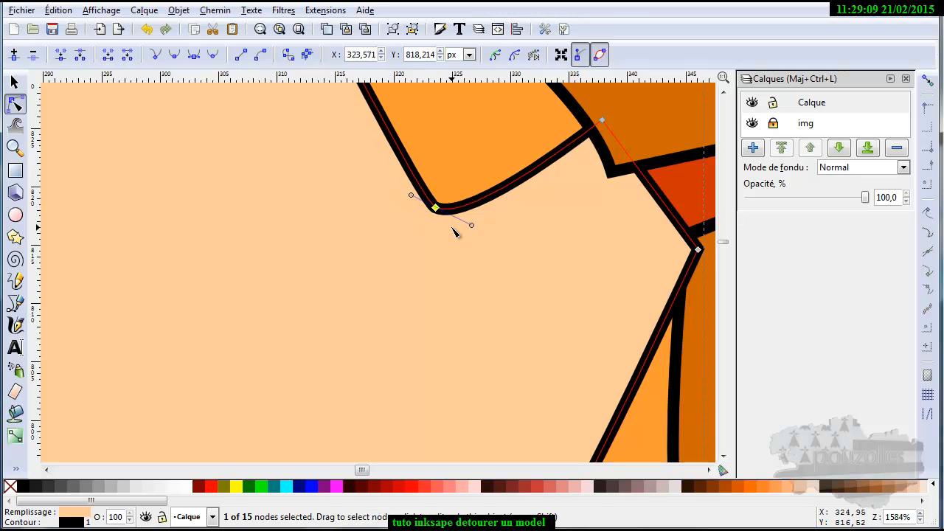
Step: Hide the img layer and deselect everything so only the traced head paths show
scroll(454, 232, "down", 4)
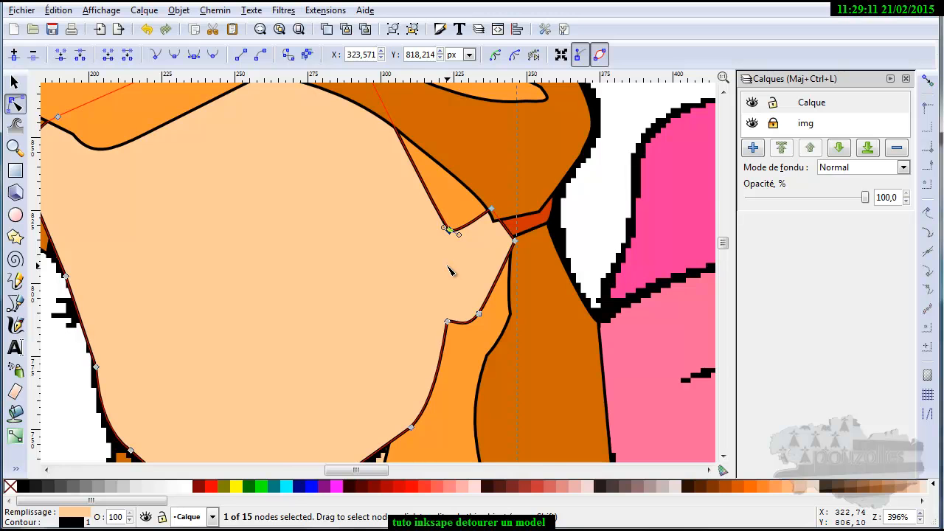
scroll(450, 271, "down", 4)
scroll(449, 270, "up", 3)
scroll(446, 310, "down", 2)
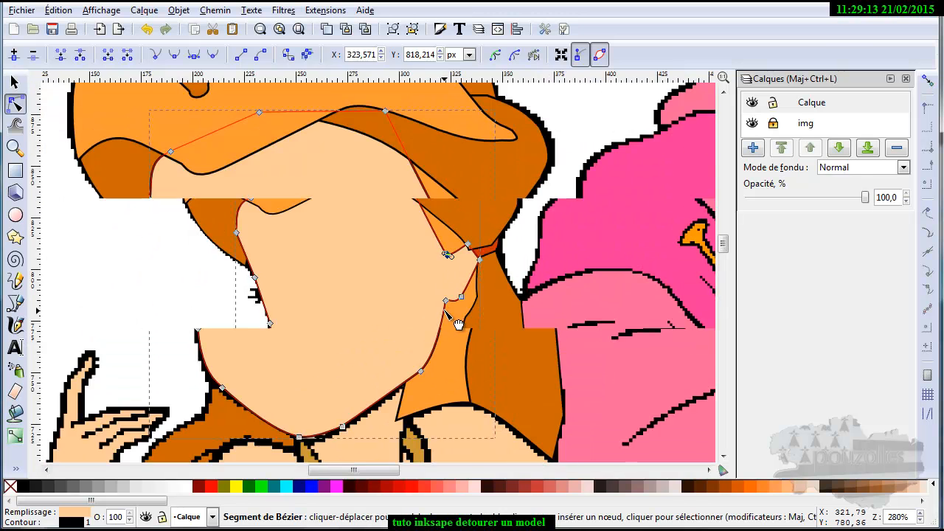
scroll(457, 325, "down", 2)
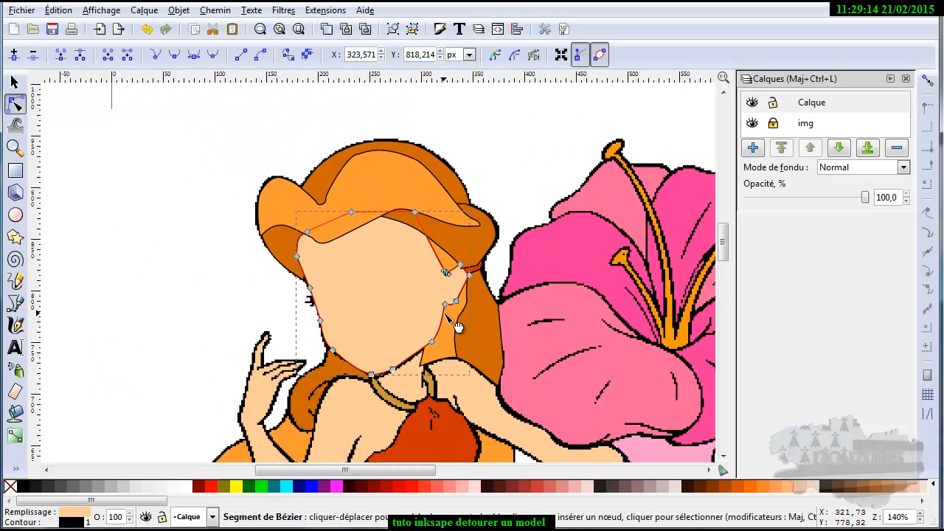
left_click(752, 123)
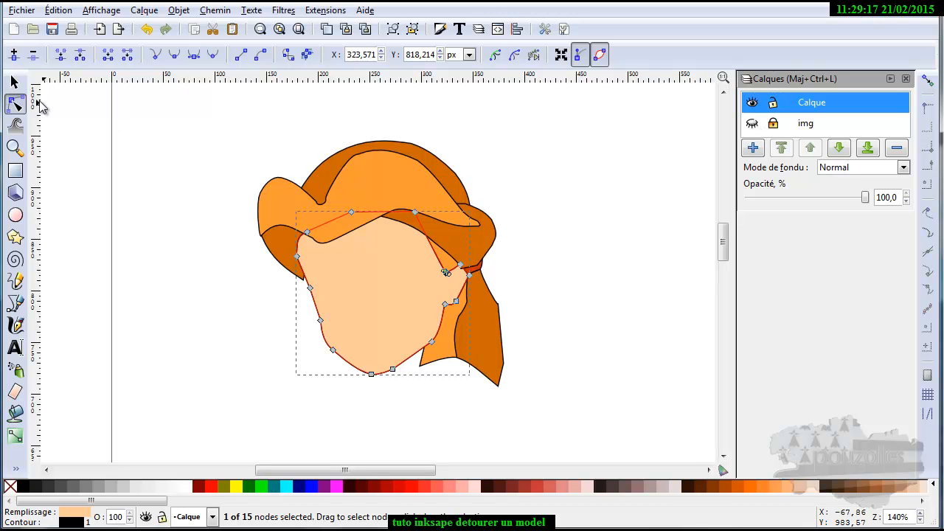
left_click(15, 82)
left_click(205, 179)
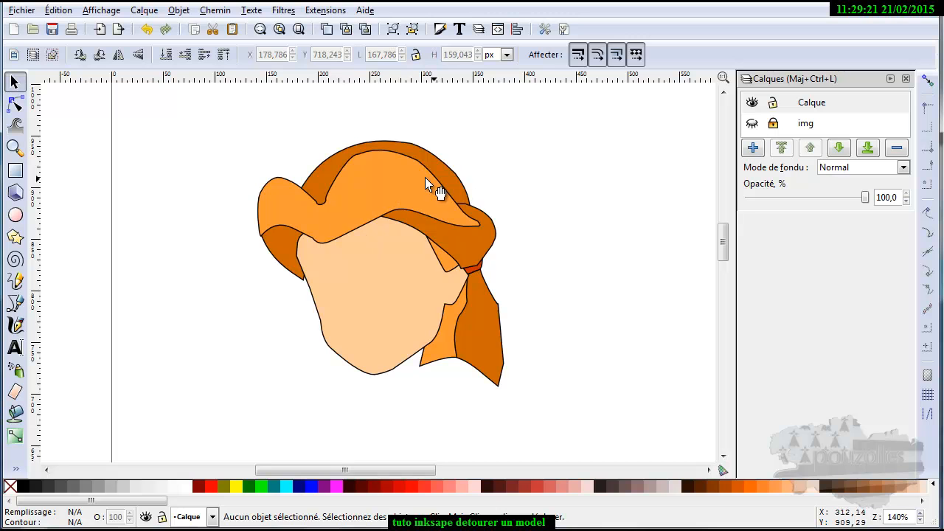
Step: Raise the red hair tie path in the stacking order until it lies in front of the face and gathered hair
left_click(477, 275)
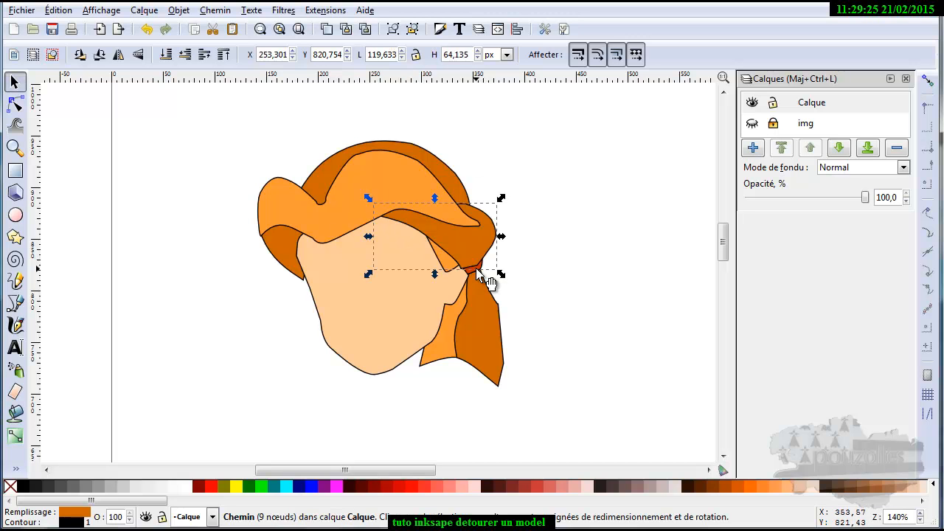
scroll(478, 273, "up", 4)
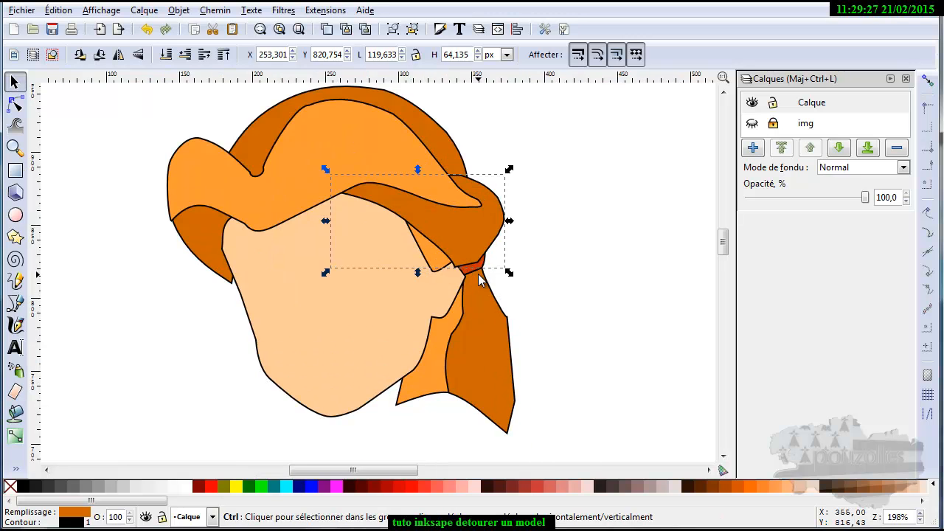
left_click(500, 239)
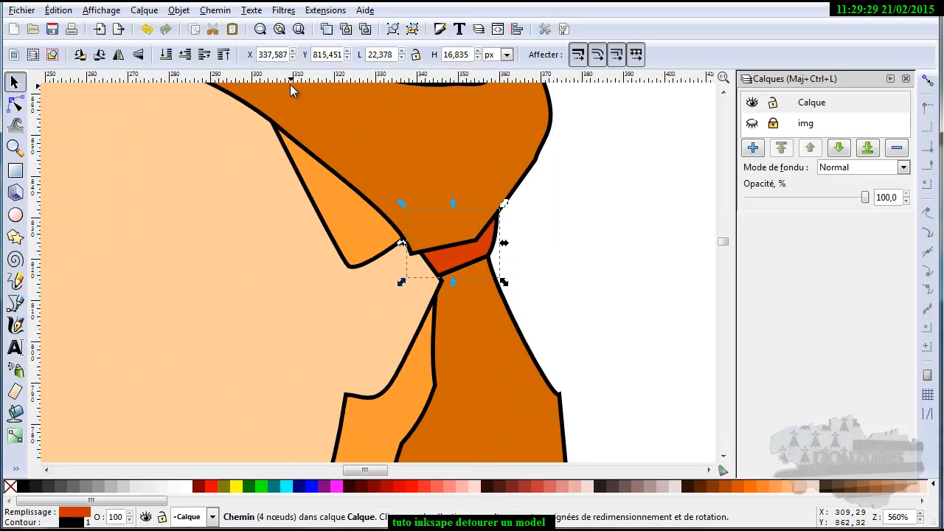
left_click(205, 56)
left_click(205, 56)
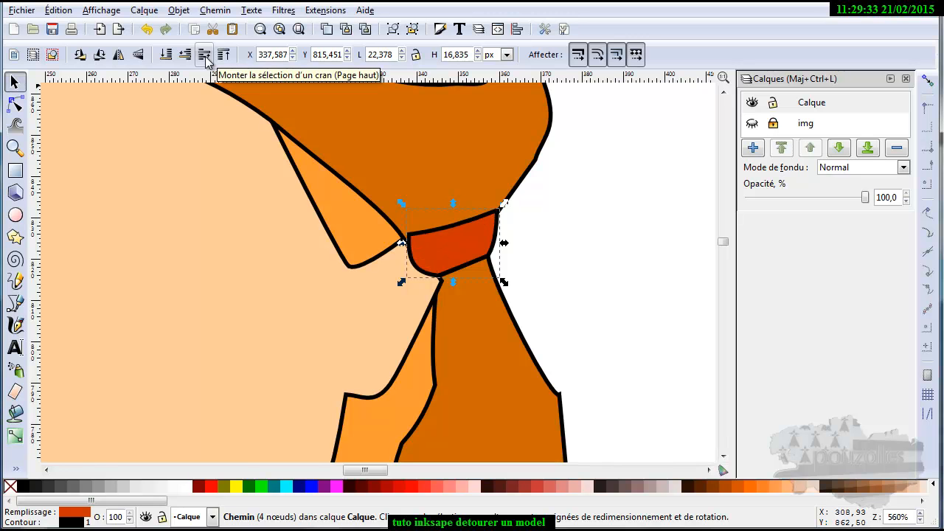
Step: Deselect the red hair tie path and examine the whole traced head
scroll(311, 275, "down", 4)
scroll(311, 275, "up", 2)
scroll(310, 275, "down", 1, "ctrl")
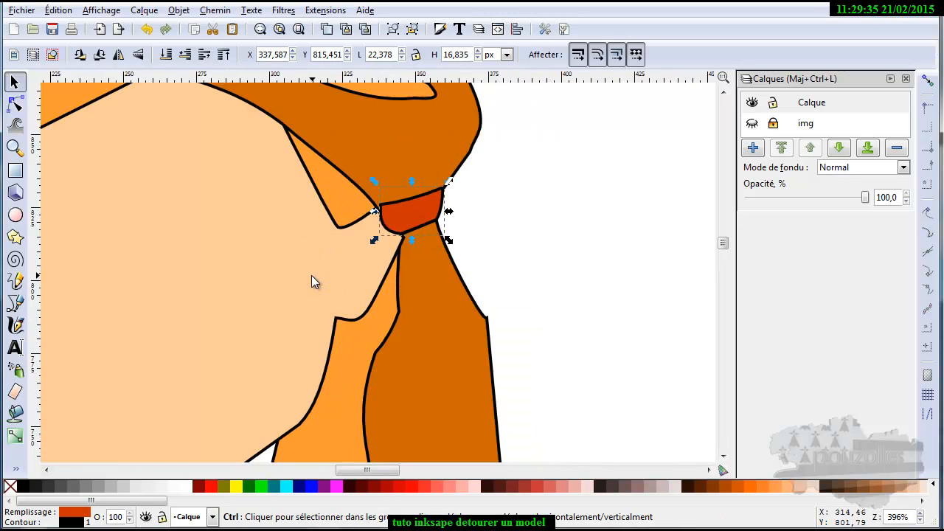
scroll(317, 280, "down", 3, "ctrl")
left_click(472, 200)
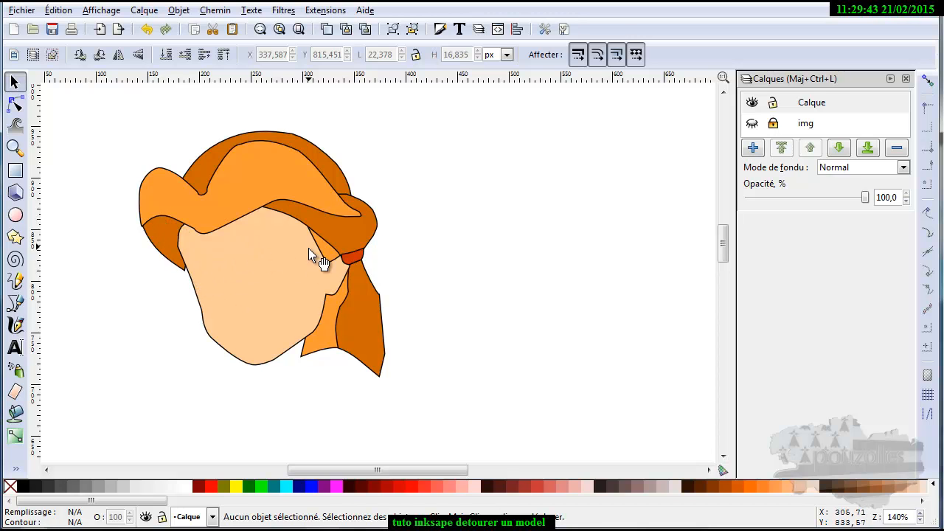
Step: Show the img layer and hide the Calque layer to examine the original fairy and flower image alone
left_click(752, 123)
left_click(755, 104)
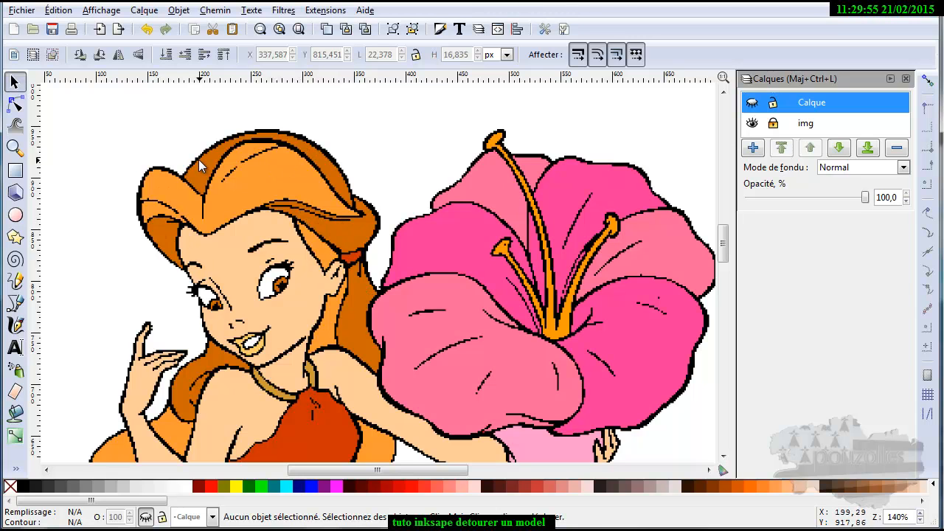
scroll(240, 241, "down", 2)
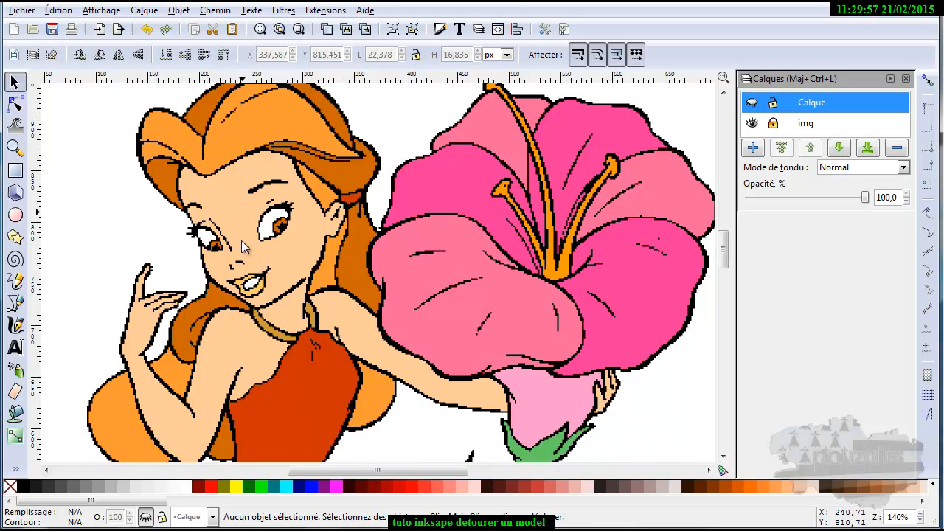
scroll(241, 240, "down", 1)
scroll(243, 241, "up", 2)
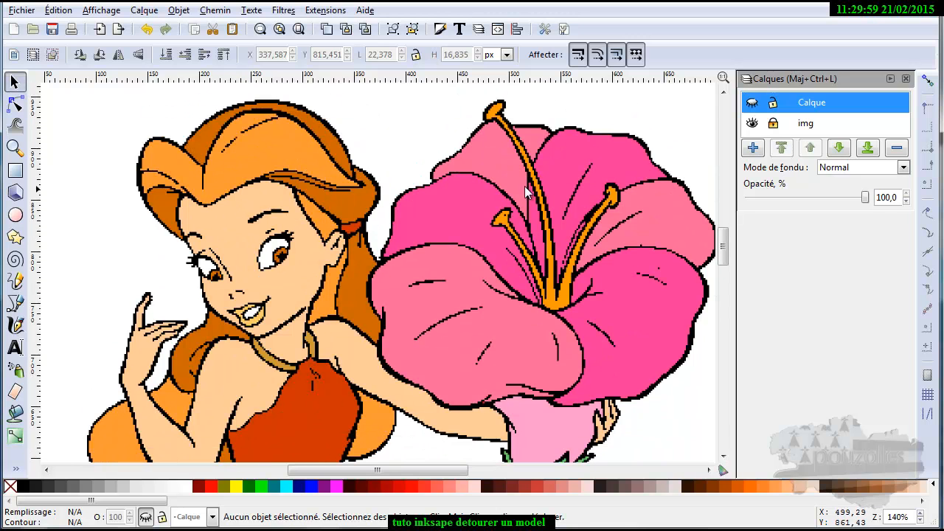
Step: Make the Calque layer visible again so the traced head paths overlay the original image
left_click(751, 103)
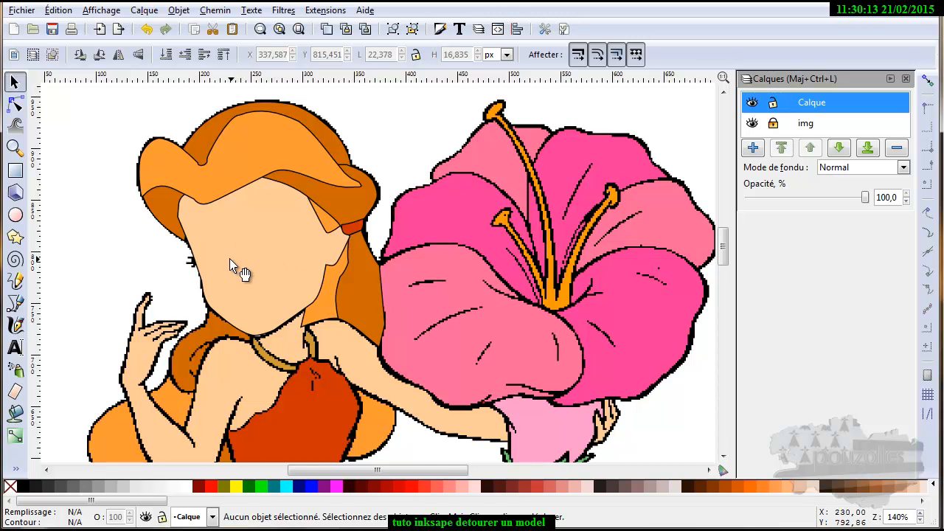
scroll(230, 259, "down", 3)
scroll(230, 259, "up", 3)
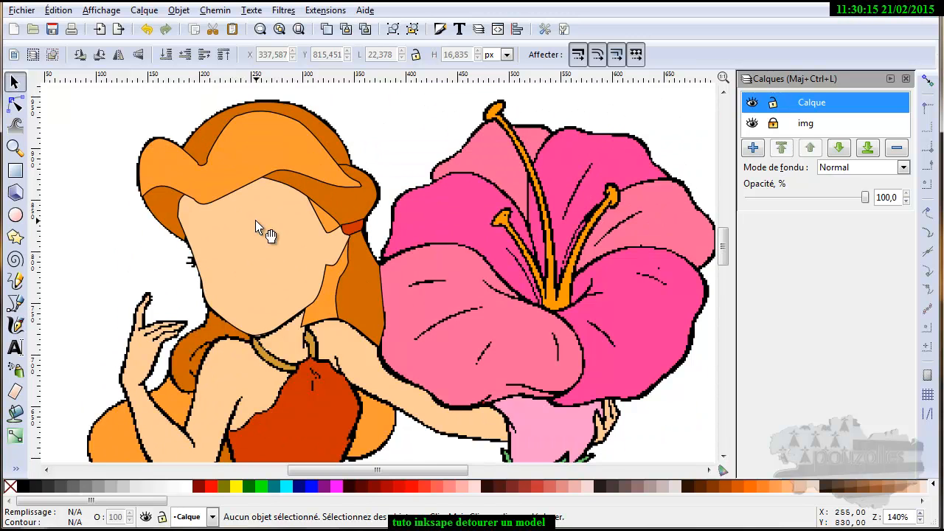